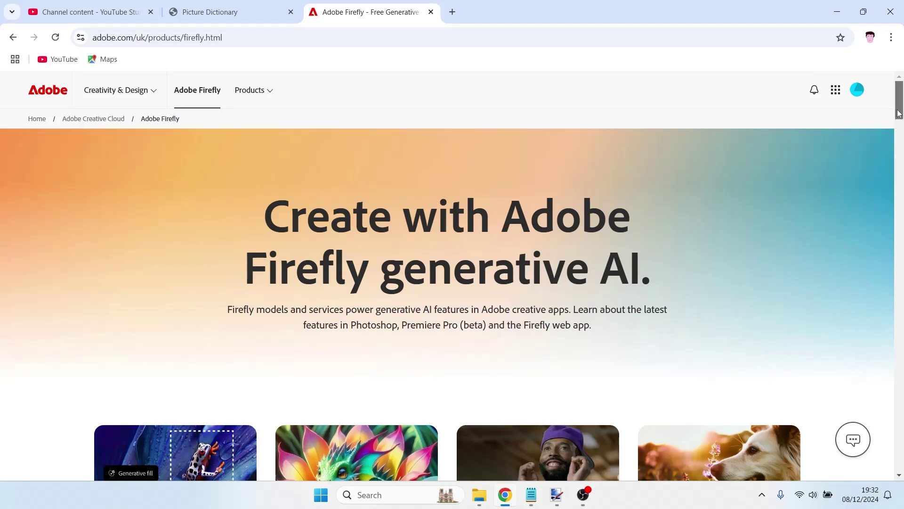
Find the Text to Image feature on the Firefly product page and follow its Create with Firefly link
scroll(899, 117, down, 1)
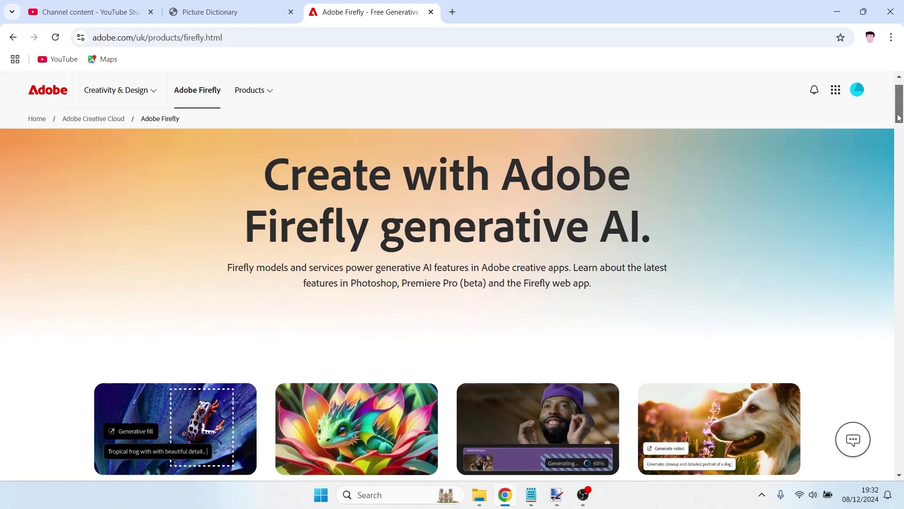
drag(899, 118, 900, 135)
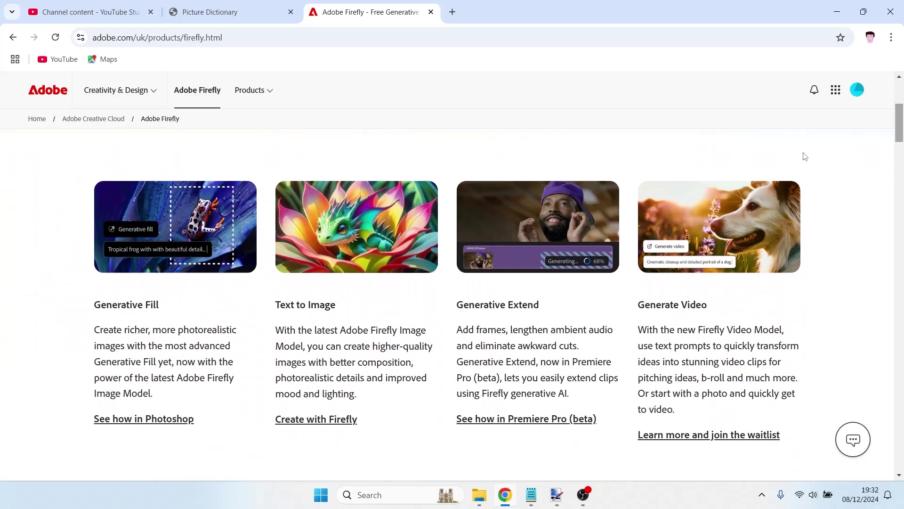
click(321, 424)
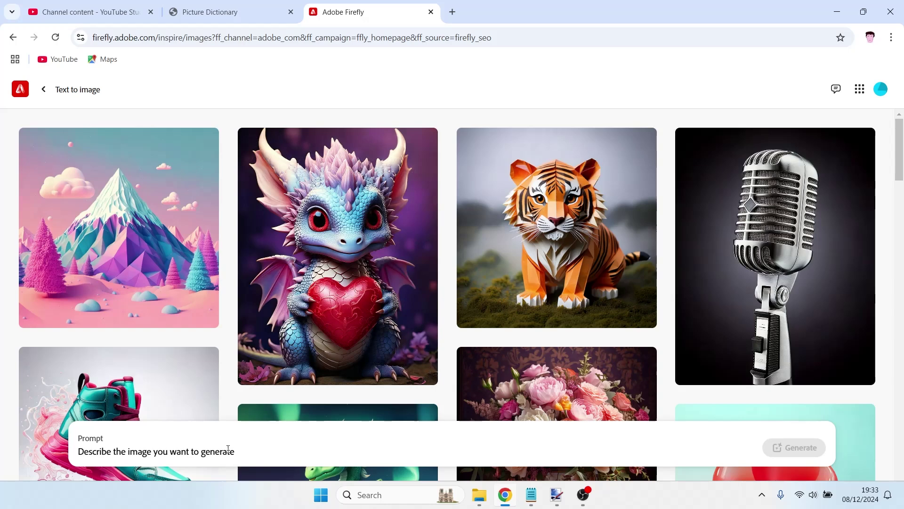
Return to the Firefly home page and reopen the Text to image generator from its feature card
click(44, 89)
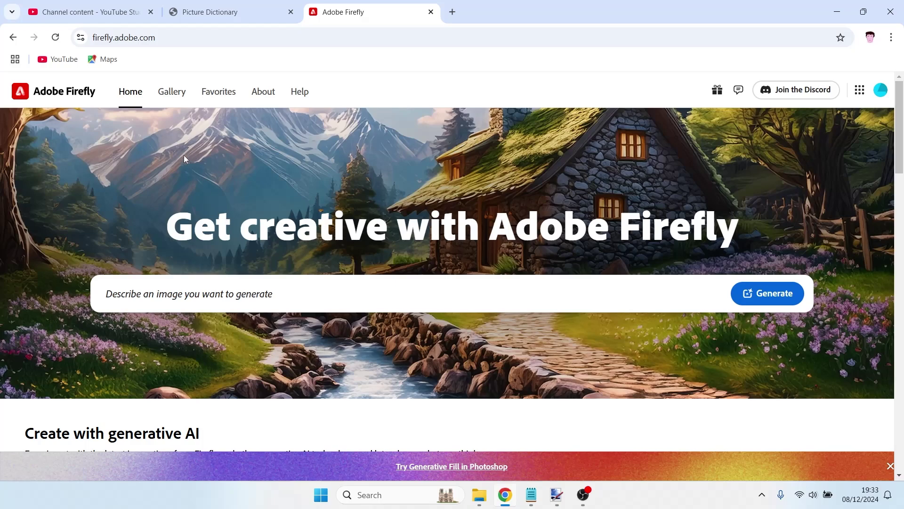
drag(901, 141, 902, 242)
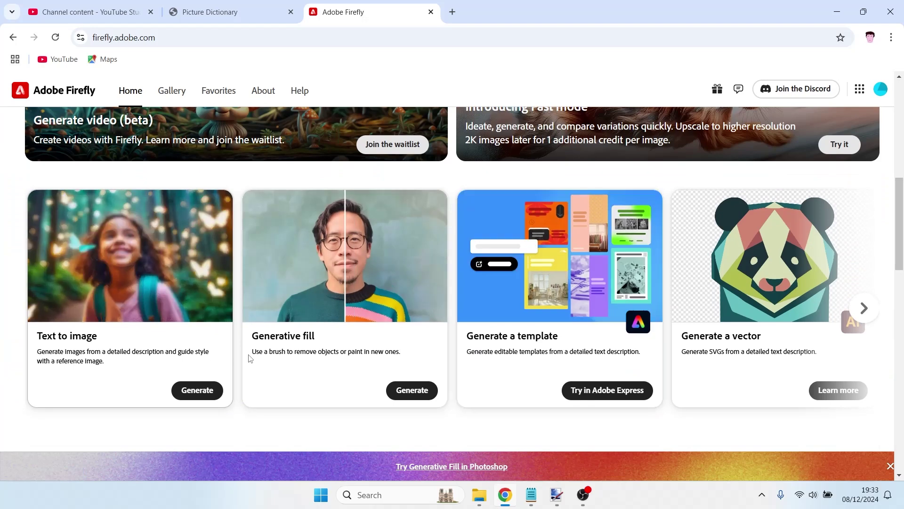
click(69, 340)
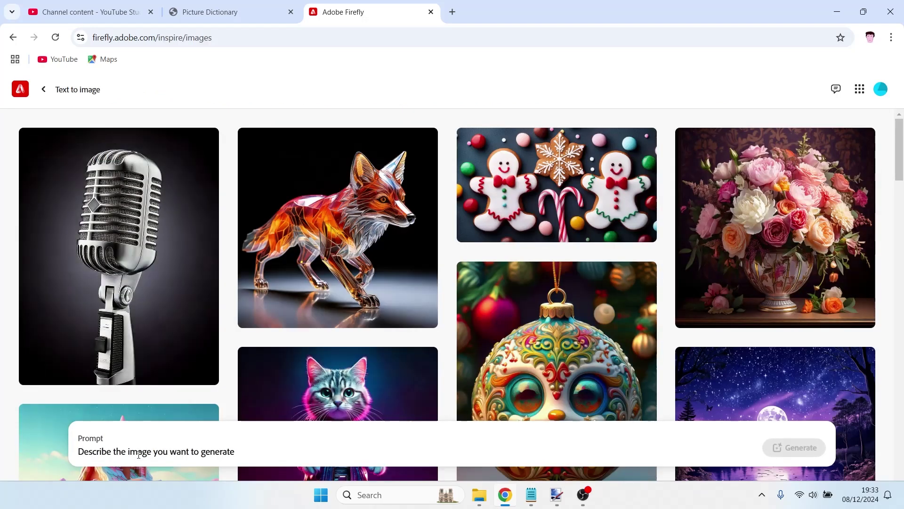
Begin the image prompt with "Clipart" and look up the first concept word on the Picture Dictionary page
click(138, 455)
text(Clipart)
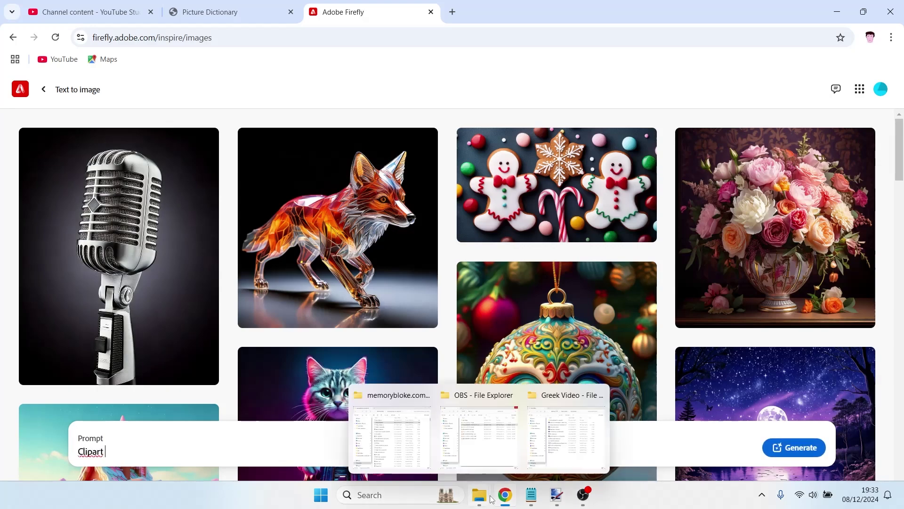
click(504, 494)
click(504, 495)
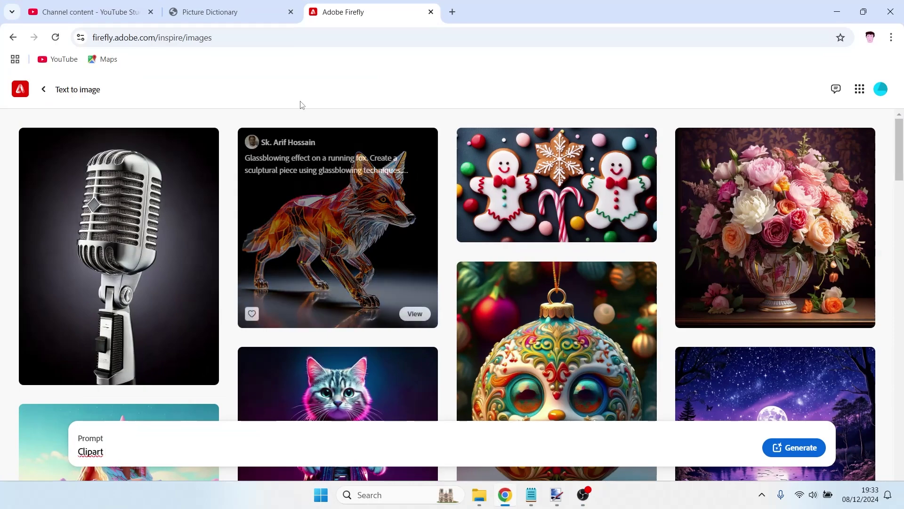
click(210, 14)
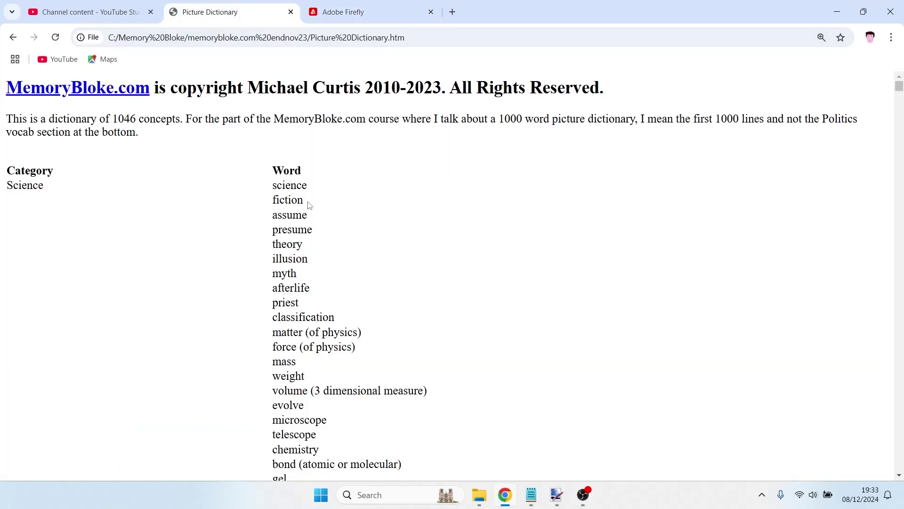
click(346, 19)
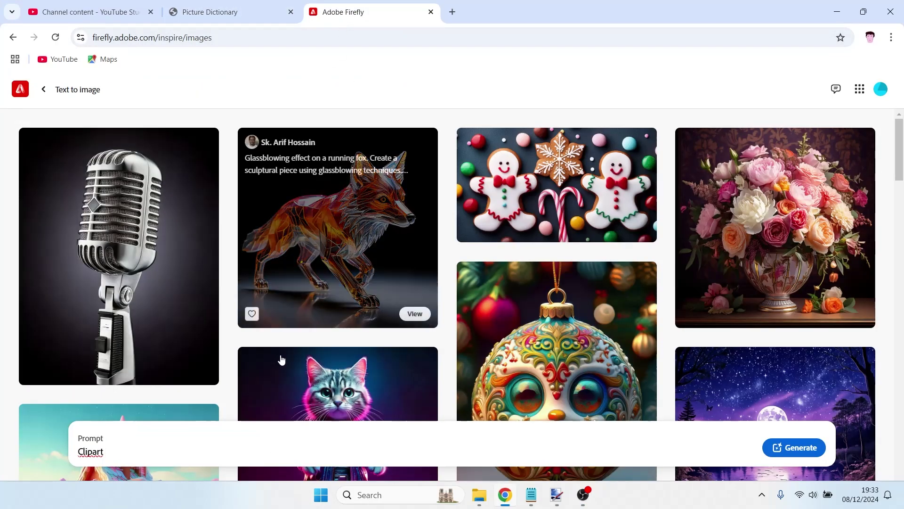
Complete the prompt as "Clipart Science" and generate two sets of images from it
text(Science)
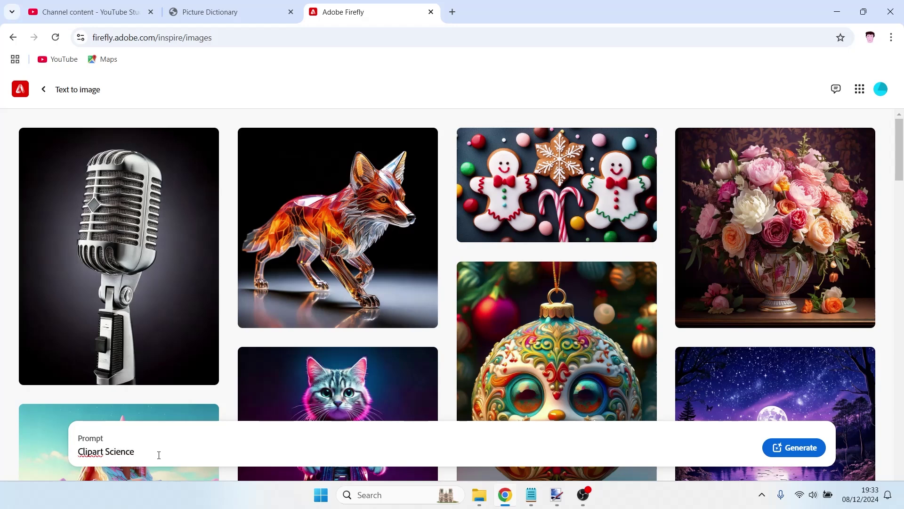
key(Return)
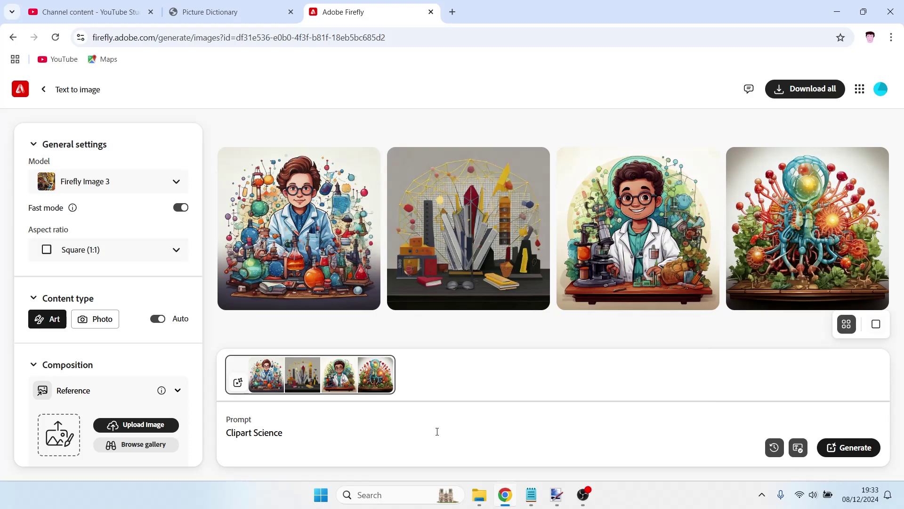
click(304, 432)
key(Return)
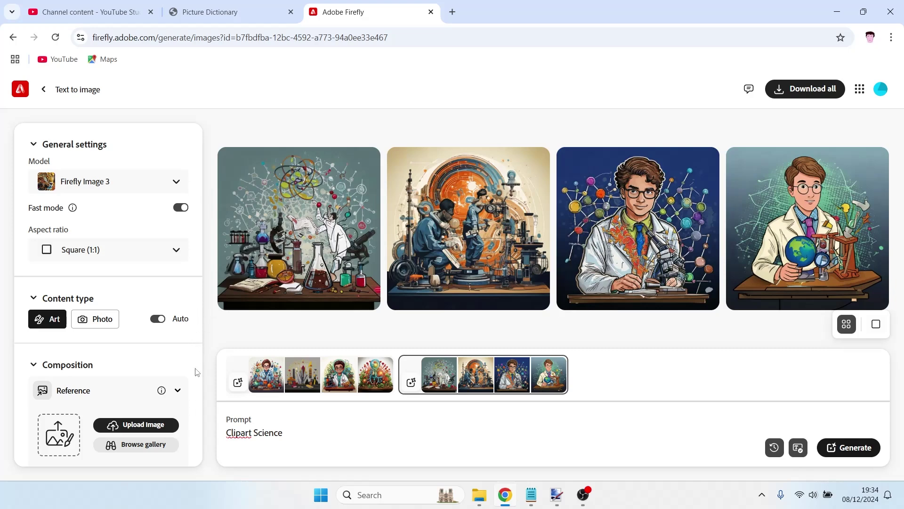
Examine the generation settings for content type, composition, style references, effects, color and tone, lighting and camera angle
scroll(197, 372, down, 3)
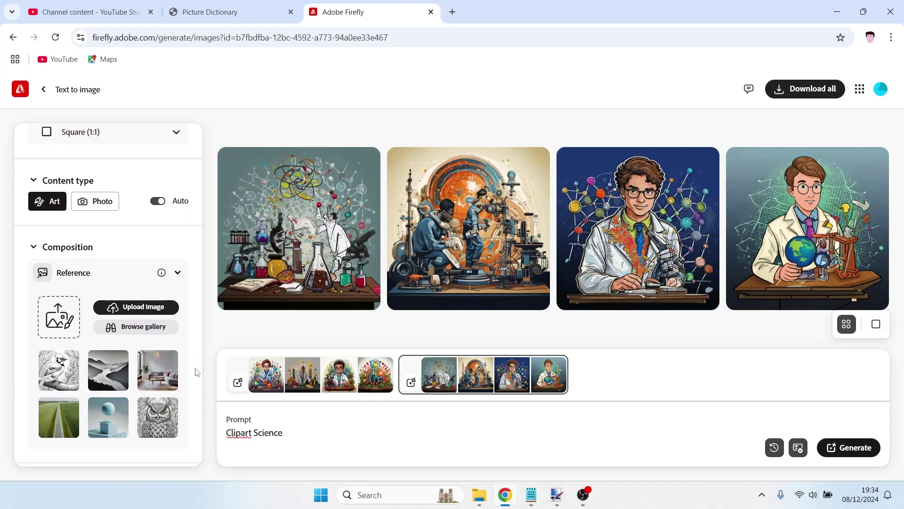
scroll(197, 372, down, 4)
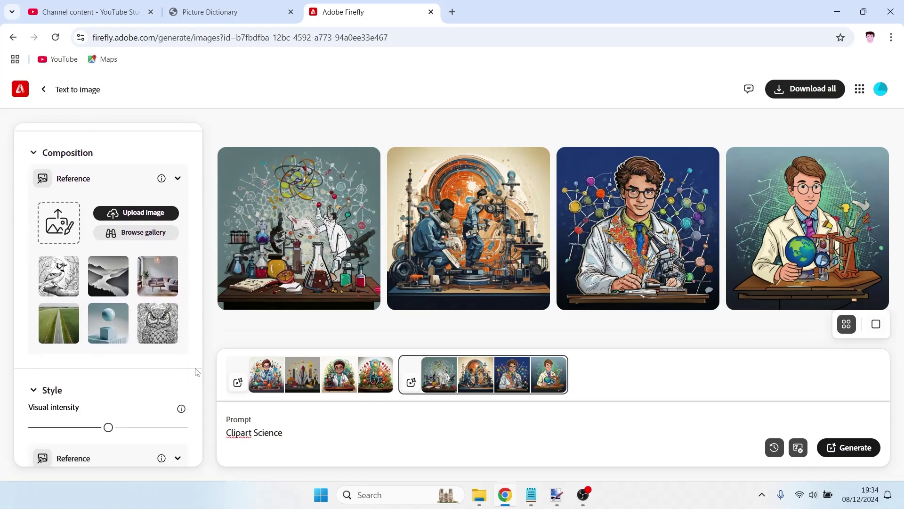
scroll(196, 372, down, 4)
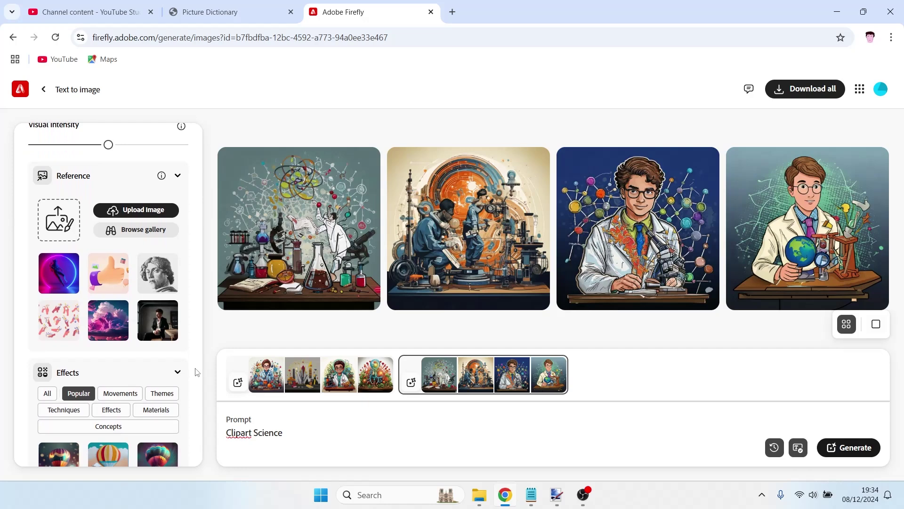
scroll(197, 372, down, 1)
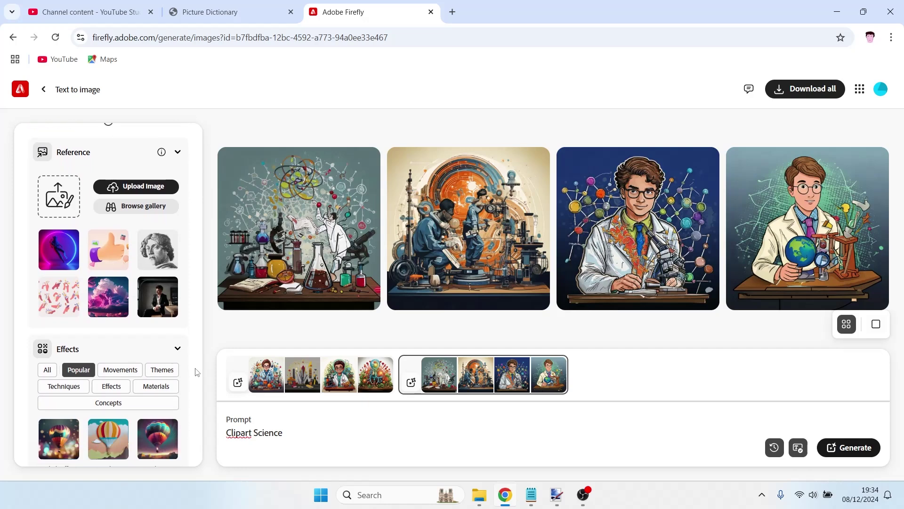
scroll(197, 372, down, 4)
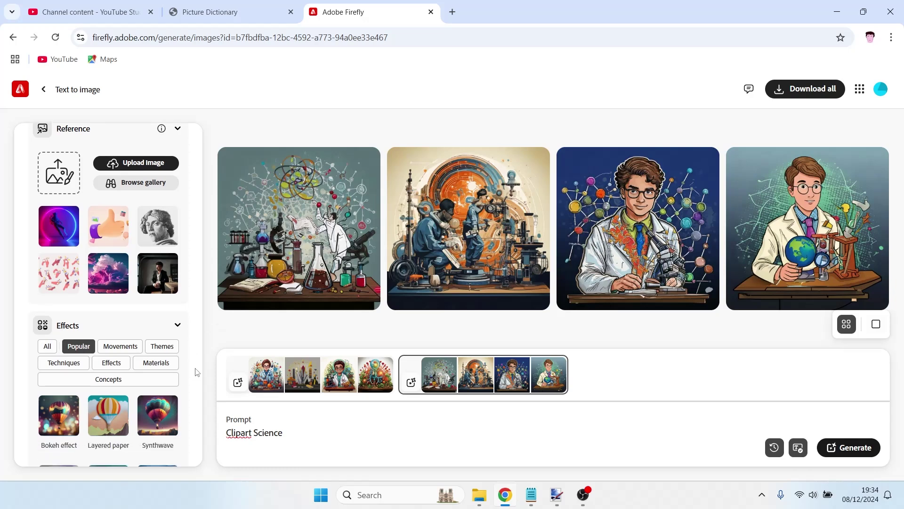
scroll(196, 372, down, 1)
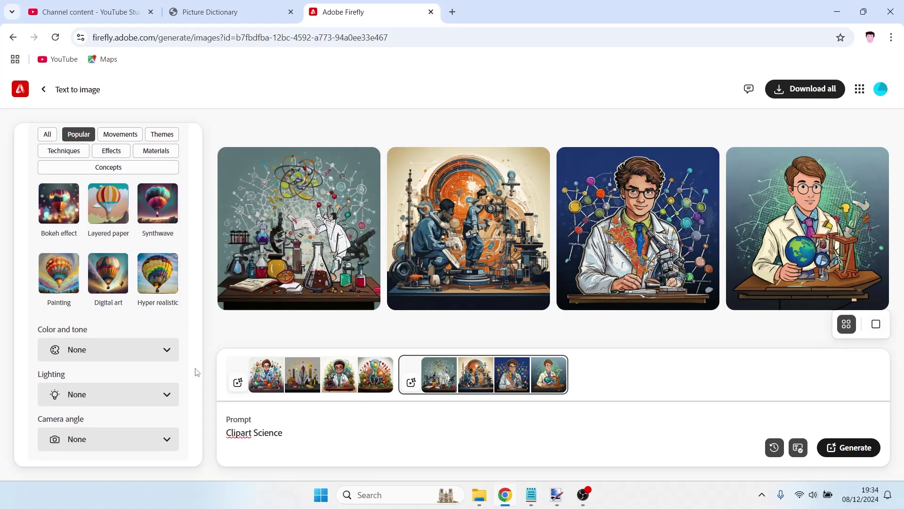
scroll(197, 372, up, 1)
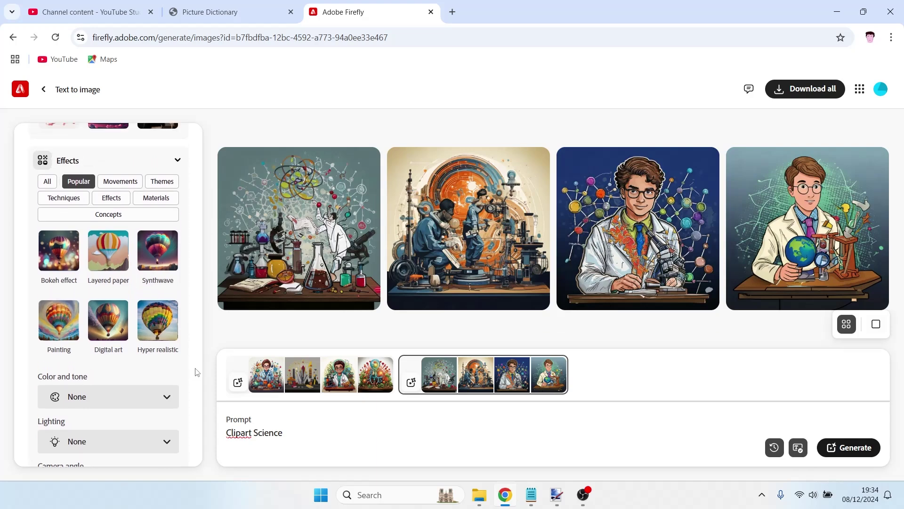
scroll(197, 372, down, 2)
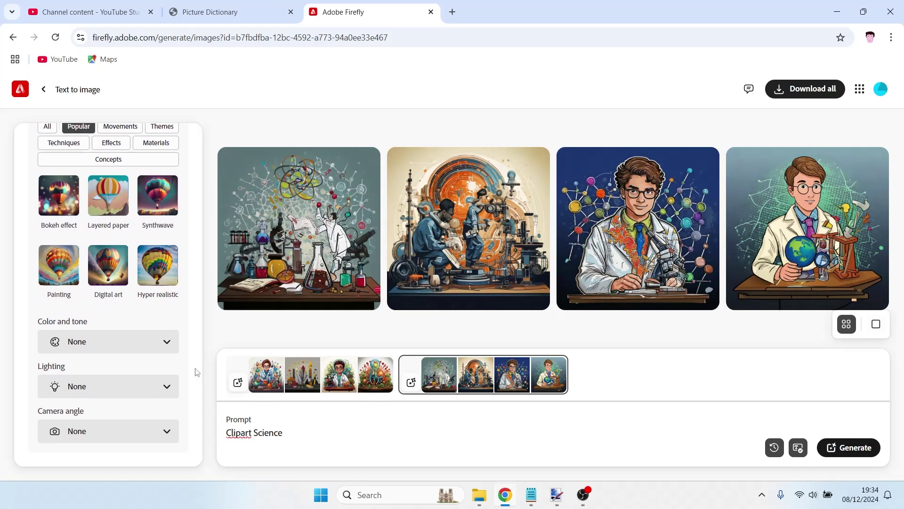
Review the available Color and tone and Lighting options without choosing any
click(160, 343)
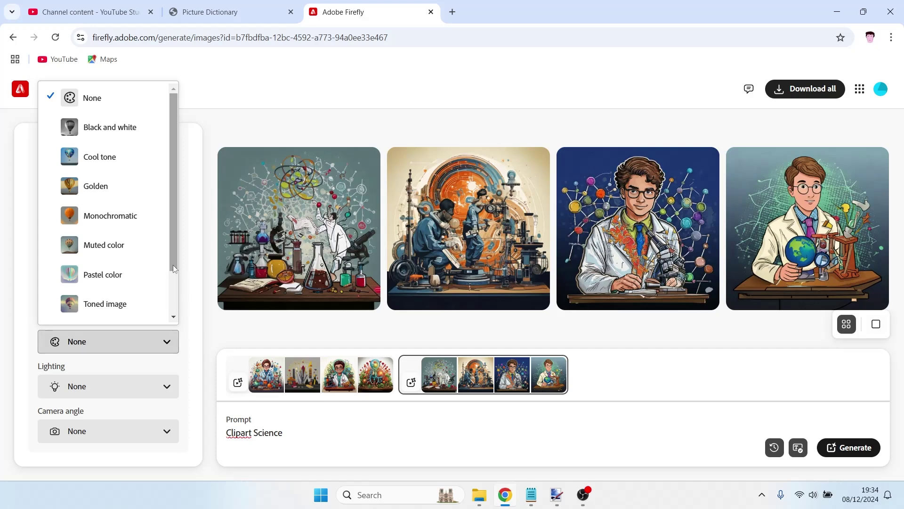
click(150, 387)
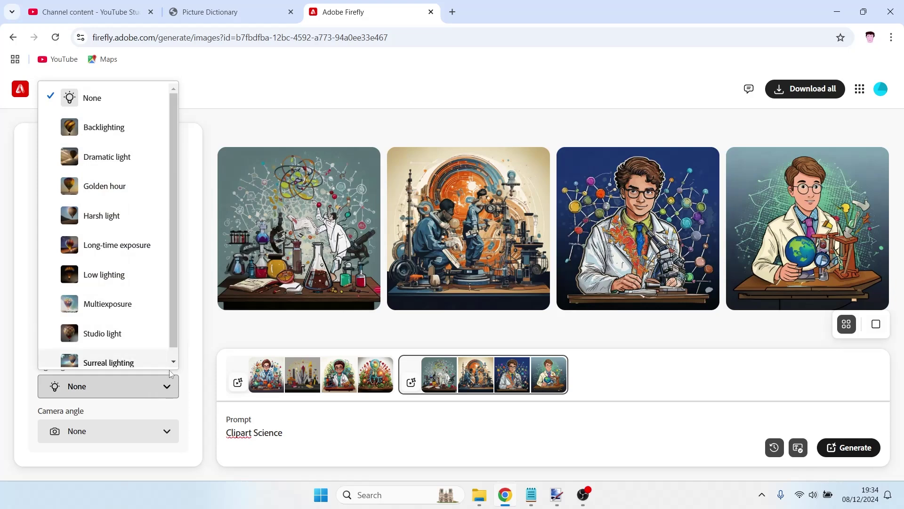
scroll(175, 333, down, 1)
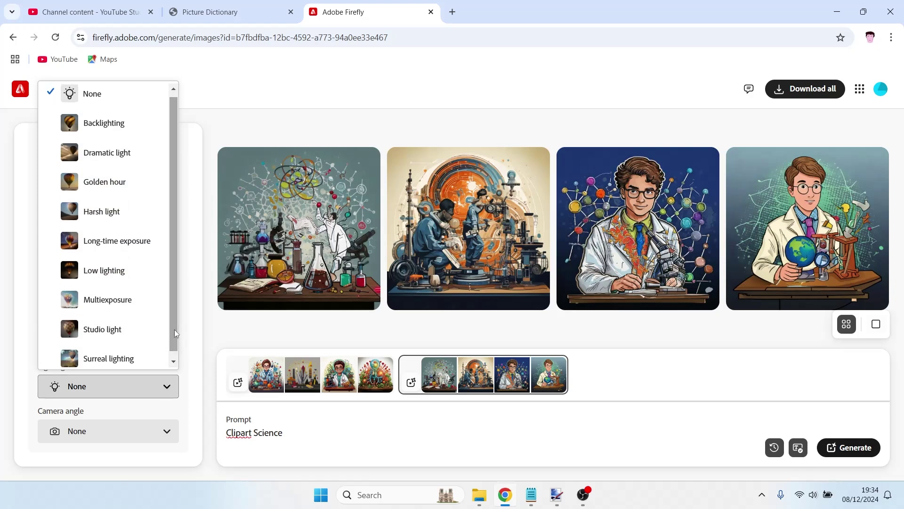
click(222, 119)
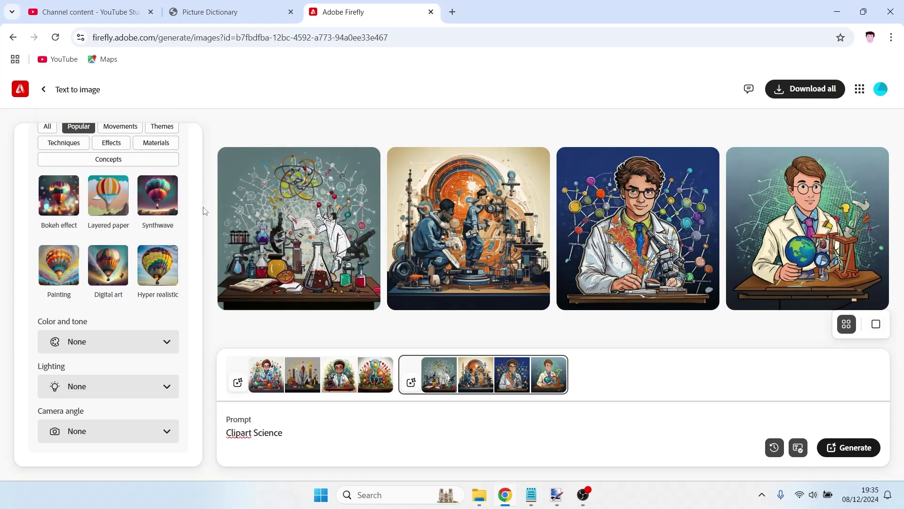
key(Up)
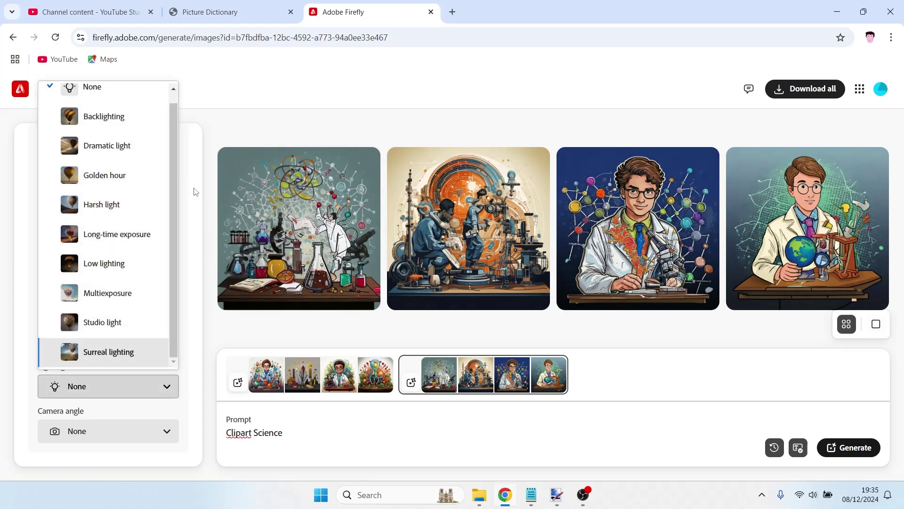
key(Escape)
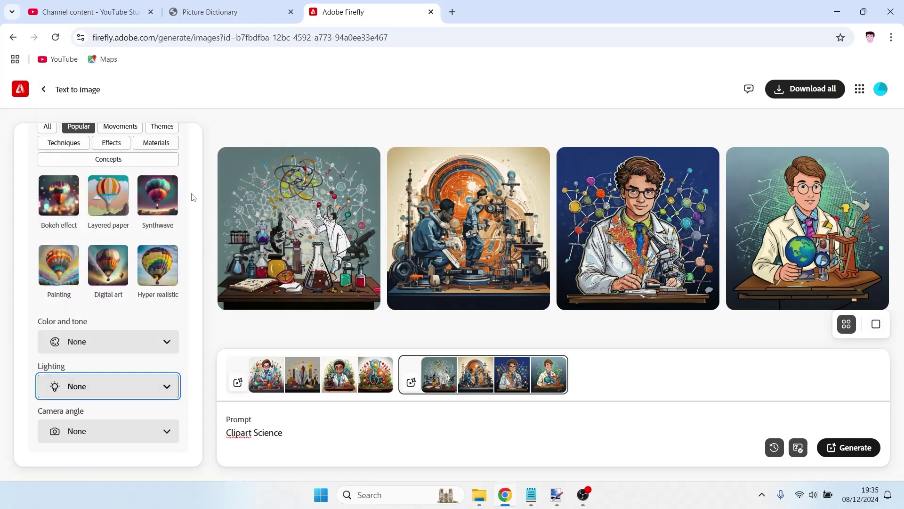
Collapse the Effects group and the Style section in the generation settings
scroll(193, 197, up, 2)
scroll(193, 197, up, 2)
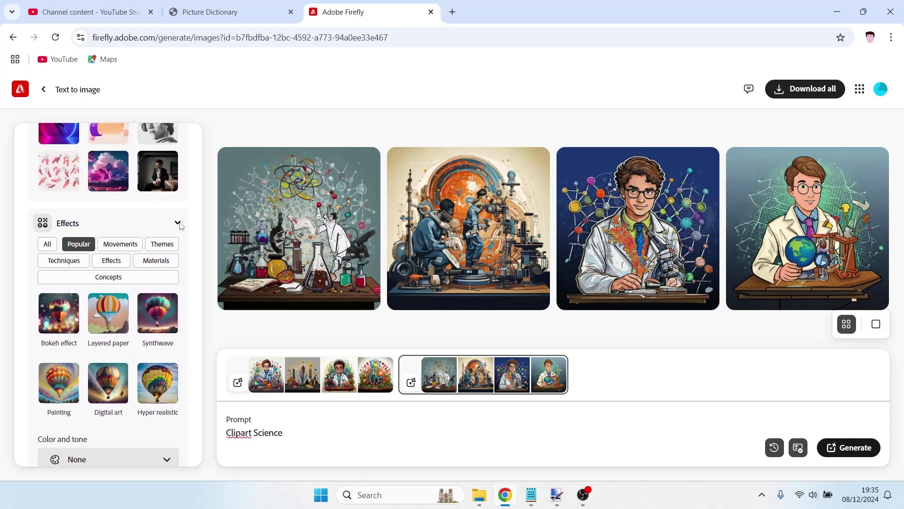
click(178, 223)
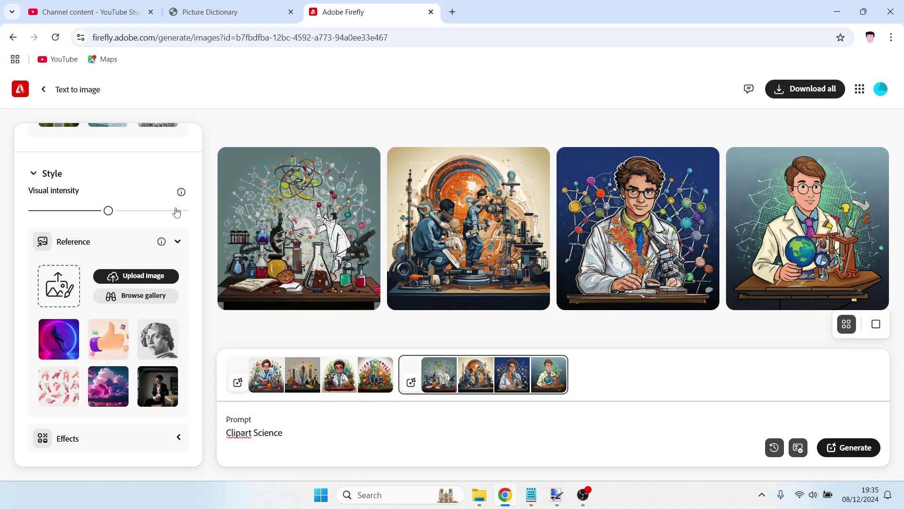
mouse_move(182, 192)
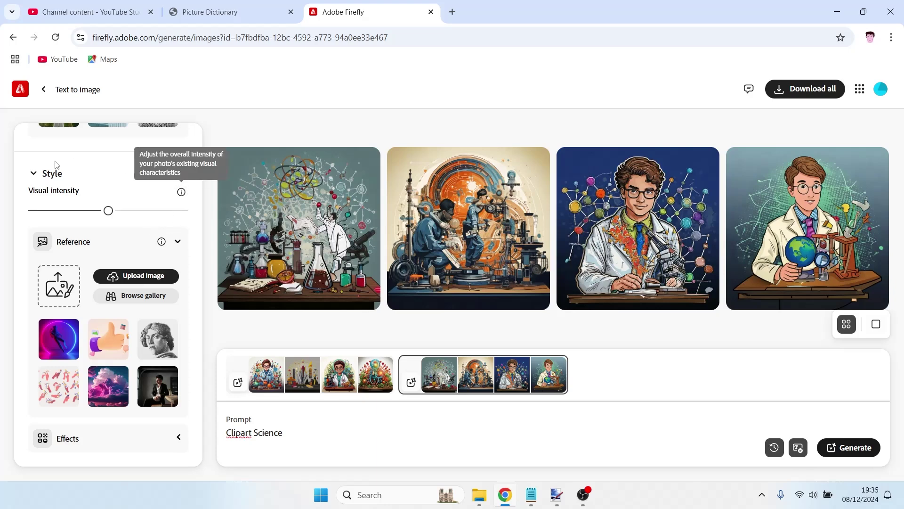
click(38, 175)
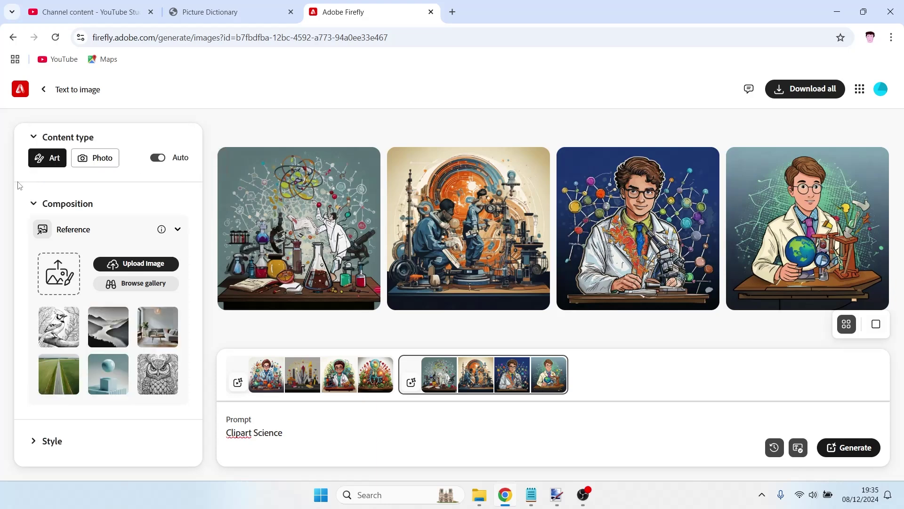
scroll(121, 189, up, 2)
scroll(121, 188, up, 3)
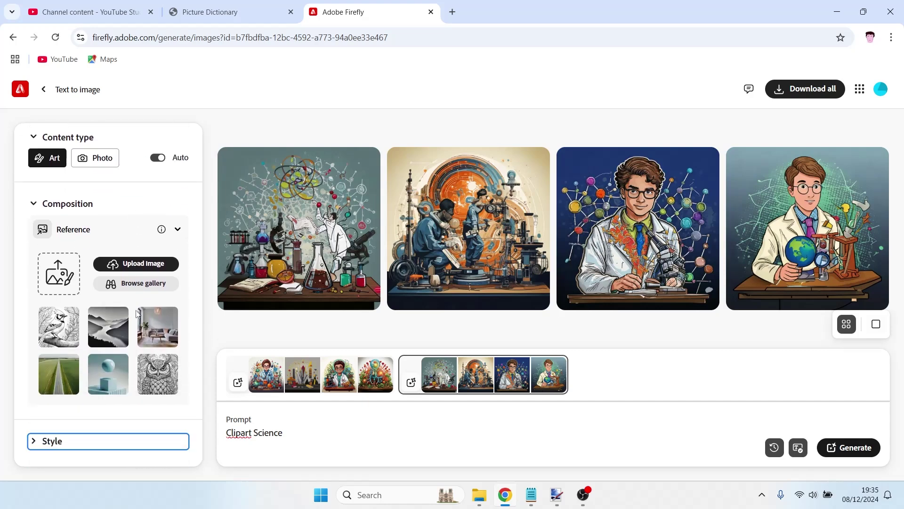
Expand the Style section and read the explanation of the Visual intensity setting
click(36, 444)
scroll(36, 444, down, 5)
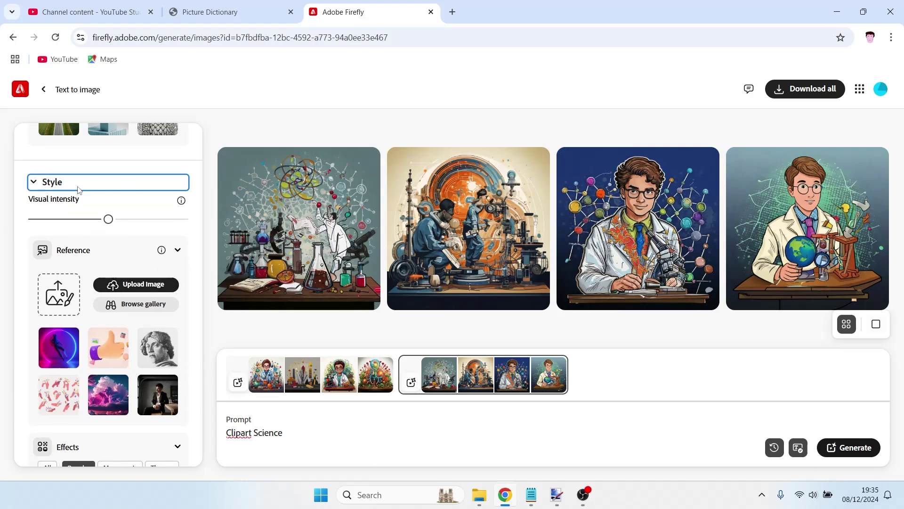
mouse_move(179, 205)
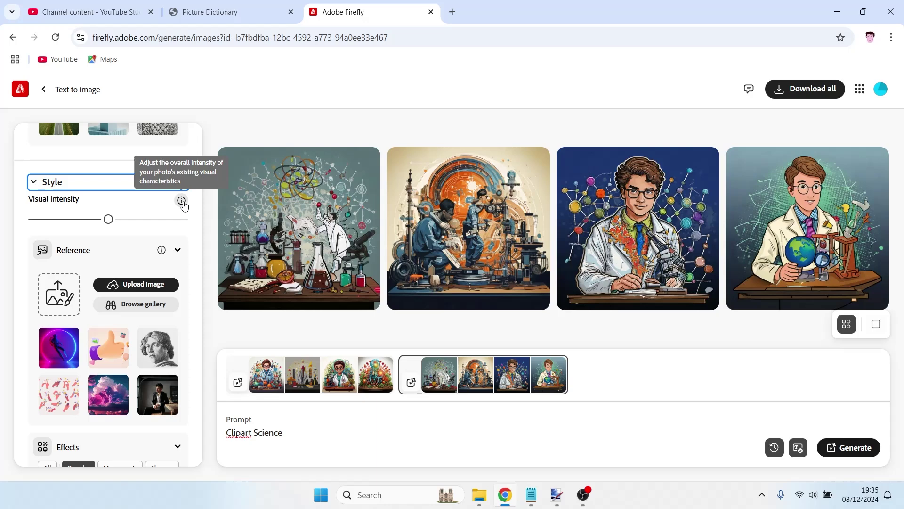
scroll(87, 189, up, 2)
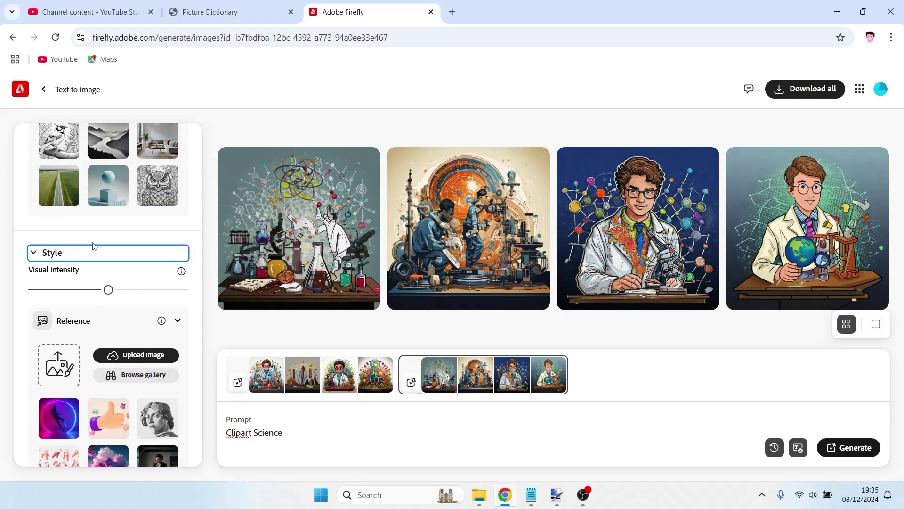
Examine the composition and style reference options in the generation settings, including image upload, gallery and sample images
scroll(104, 322, up, 1)
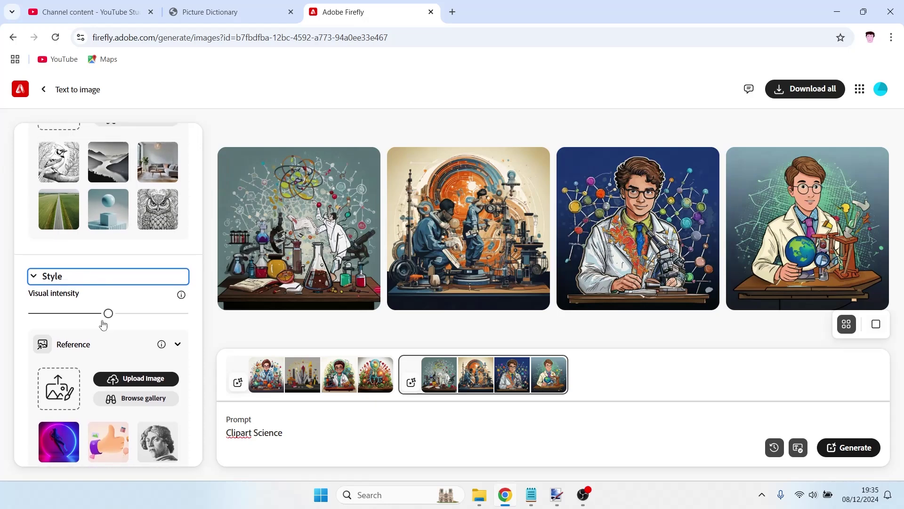
scroll(103, 324, up, 5)
scroll(103, 323, down, 3)
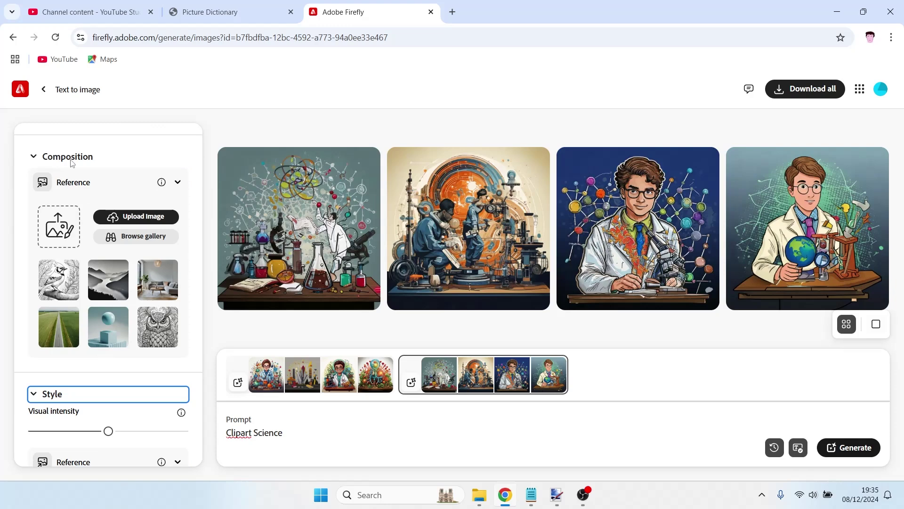
scroll(71, 163, down, 1)
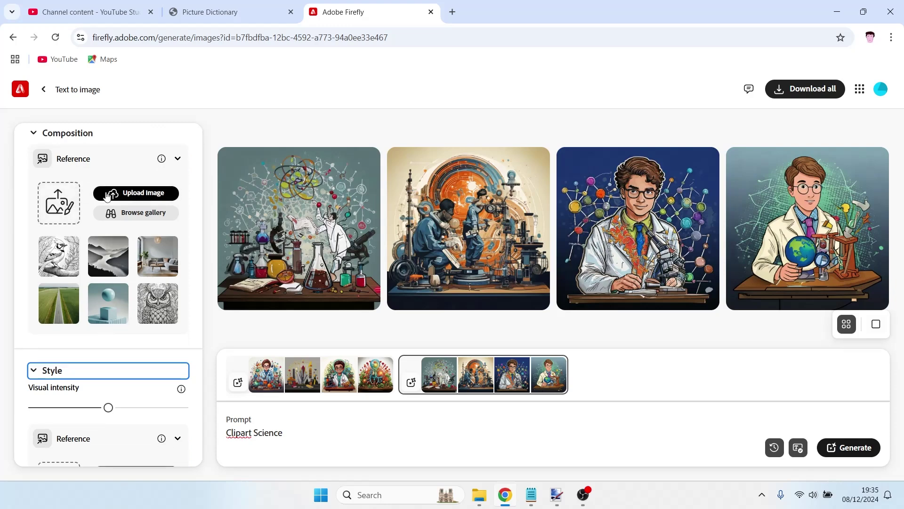
scroll(108, 197, down, 1)
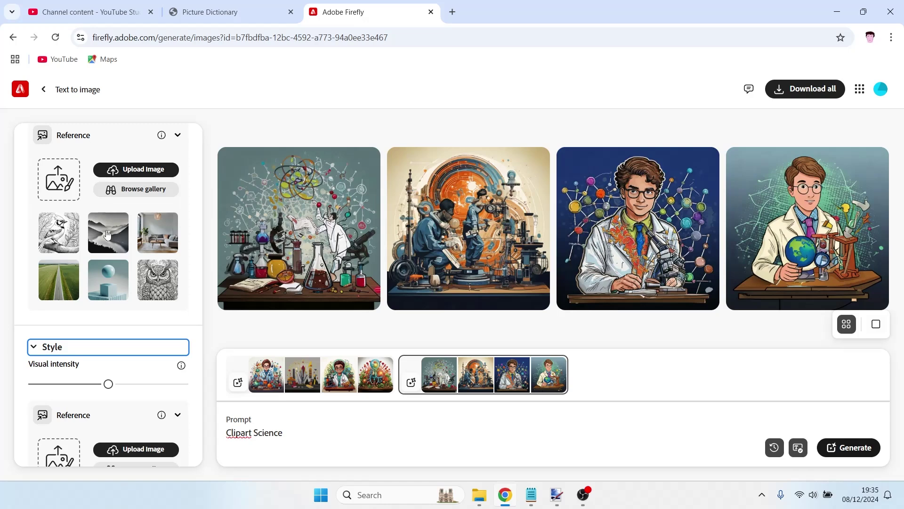
scroll(104, 301, down, 1)
scroll(105, 375, down, 2)
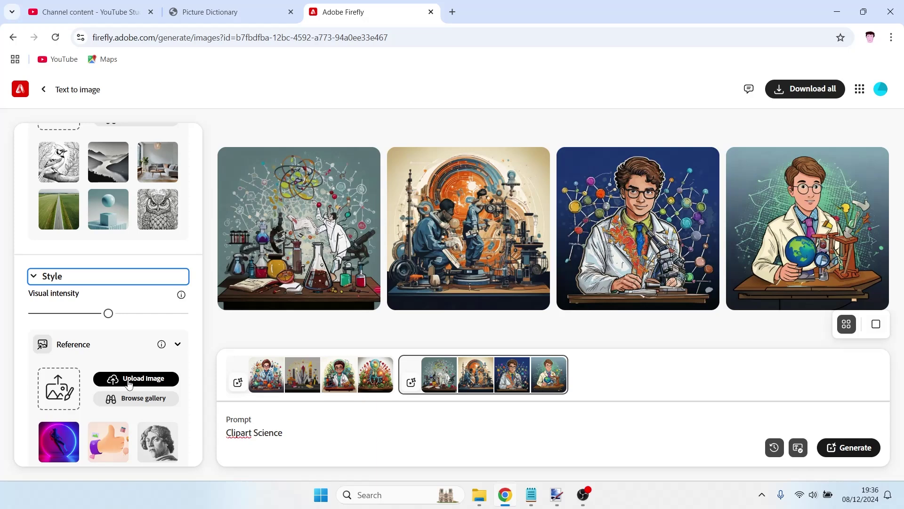
Apply the thumbs-up sample image as the style reference and generate new images for the prompt "Clipart Science"
scroll(129, 384, down, 3)
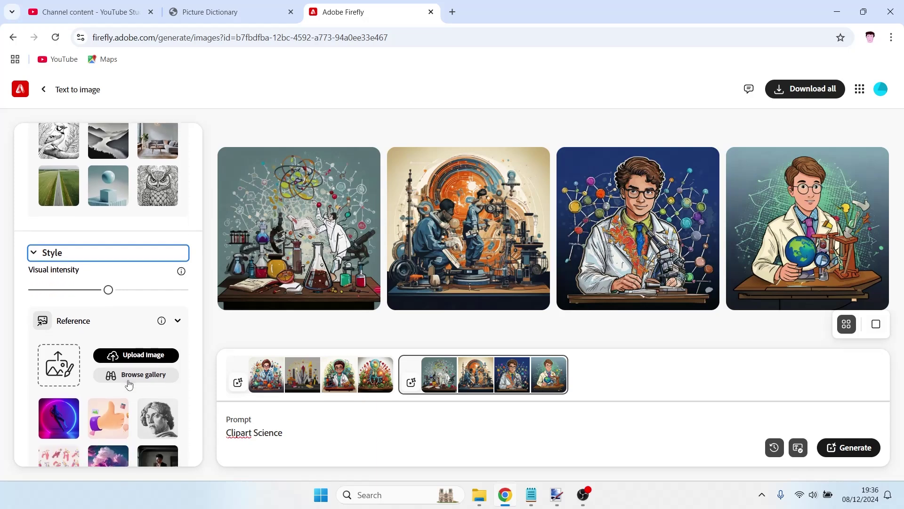
scroll(129, 384, down, 1)
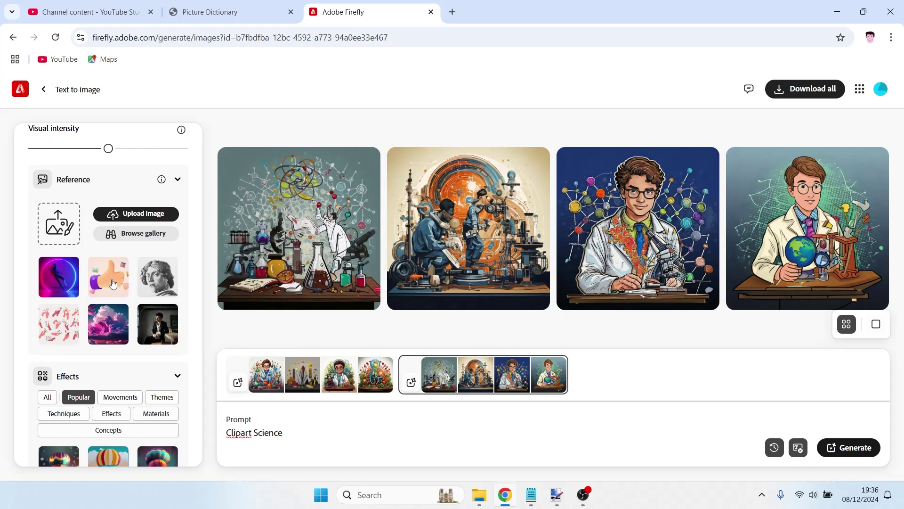
click(111, 282)
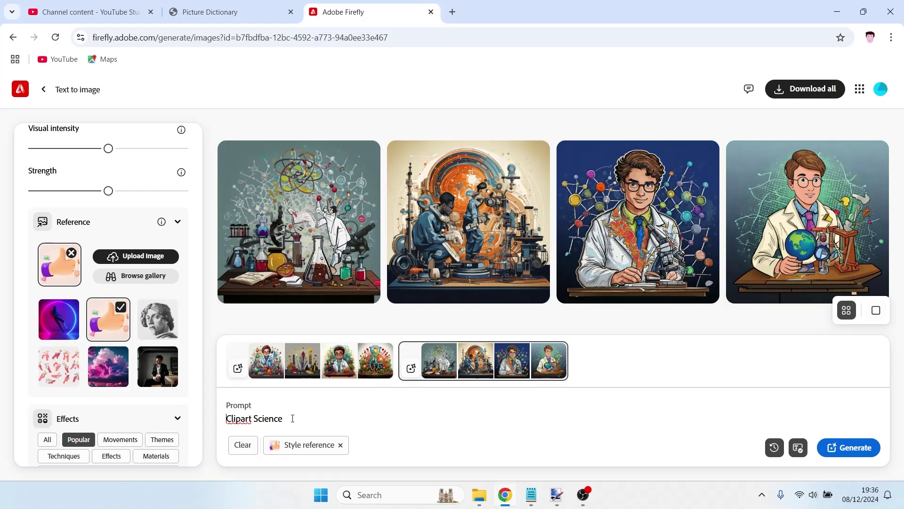
key(Return)
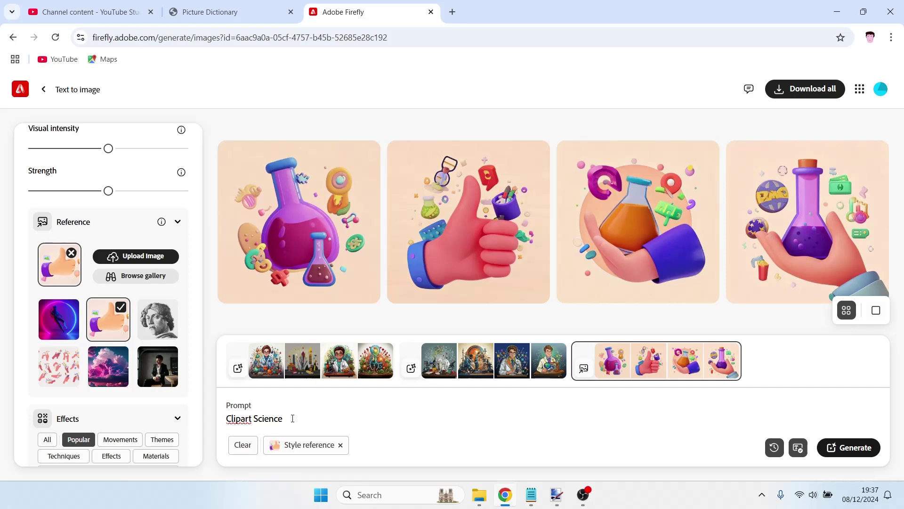
Extend the prompt to "Clipart Science single sterotypical object" and generate new images with the thumbs-up style reference
text(obje)
key(BackSpace)
key(BackSpace)
key(BackSpace)
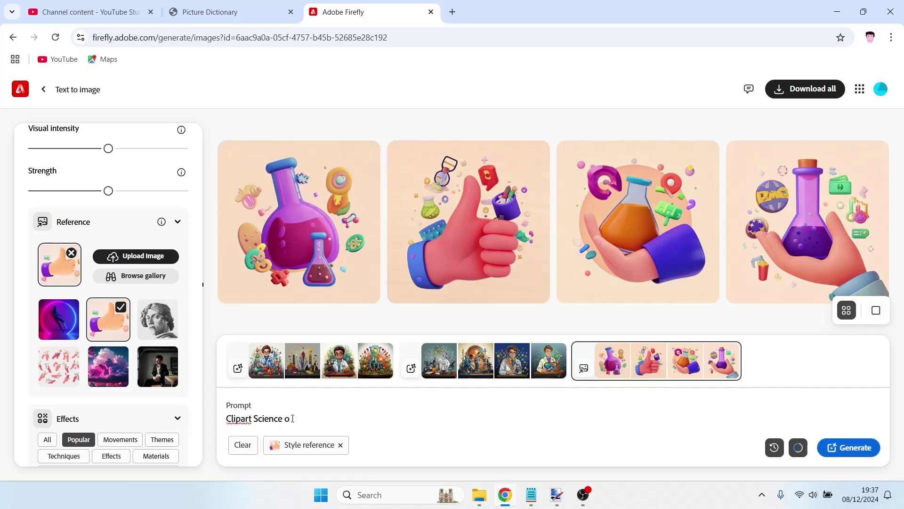
key(BackSpace)
text(single )
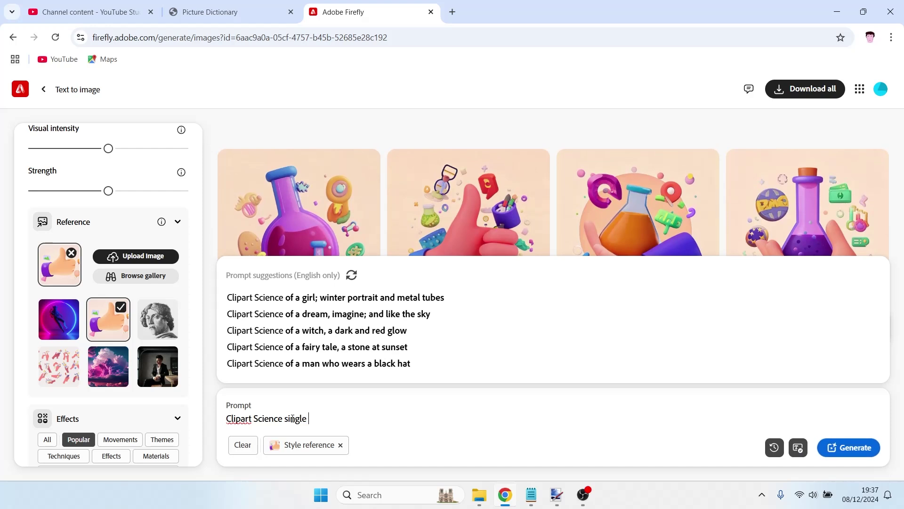
text(object)
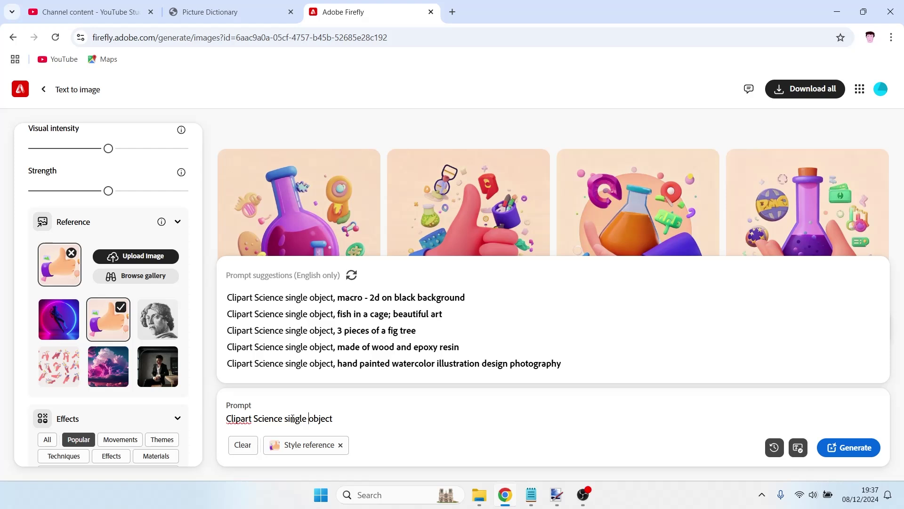
text(sterotypical)
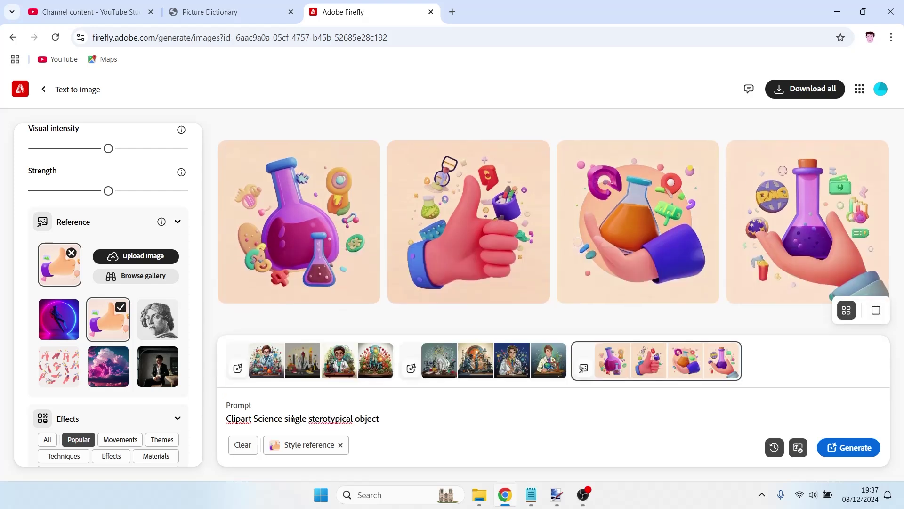
key(Return)
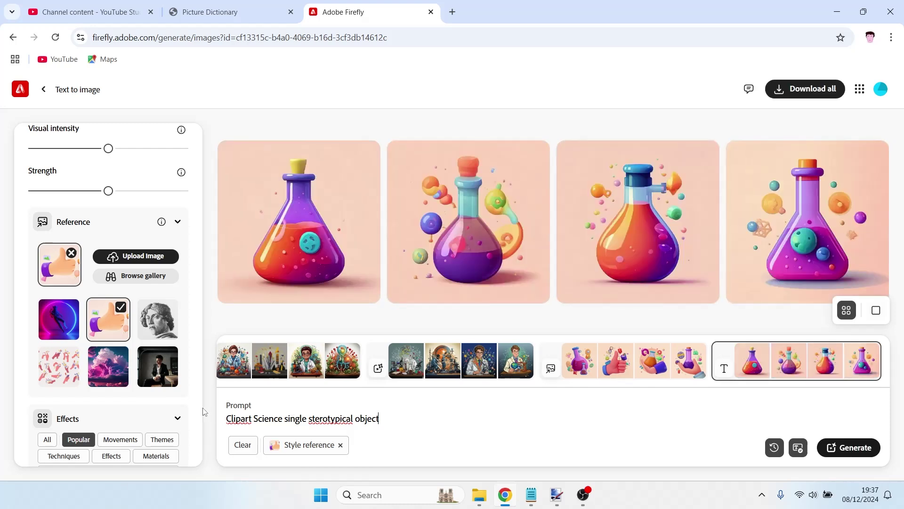
Generate images similar to the first flask, download the second resulting image, and dismiss the offer to do more with it
mouse_move(296, 209)
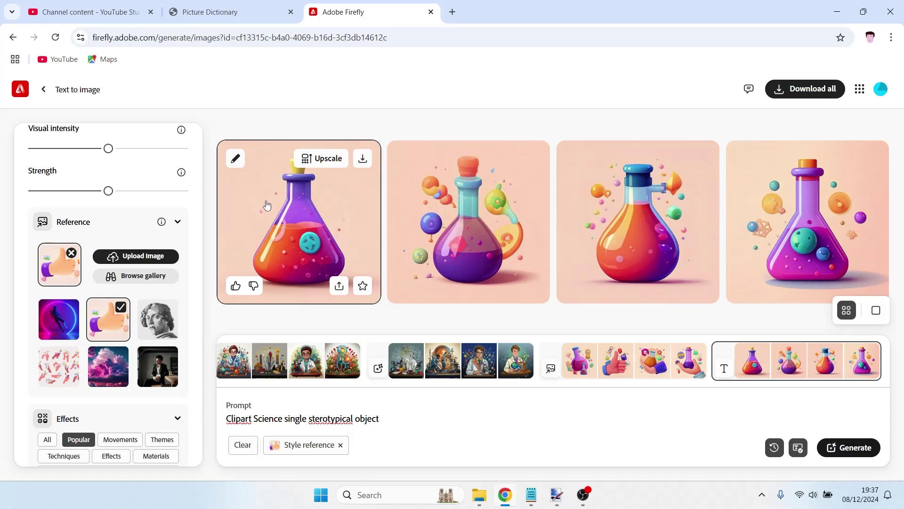
click(236, 159)
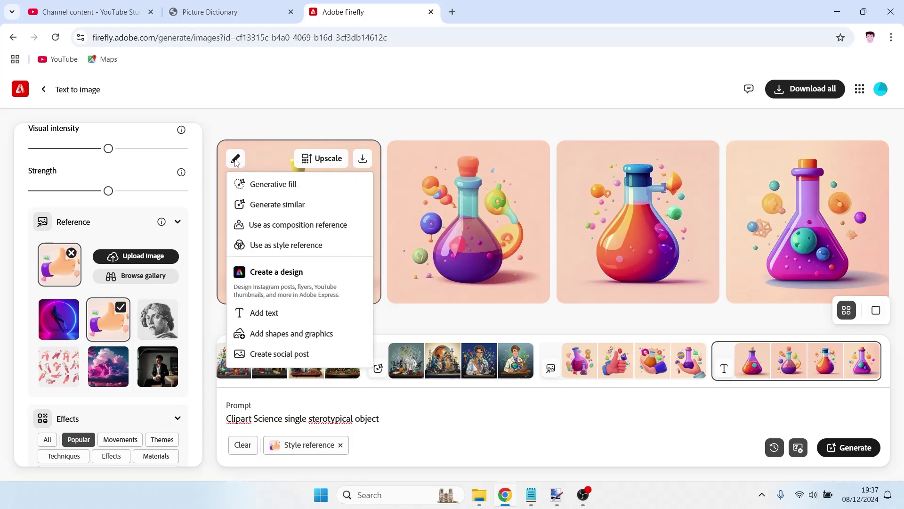
click(276, 206)
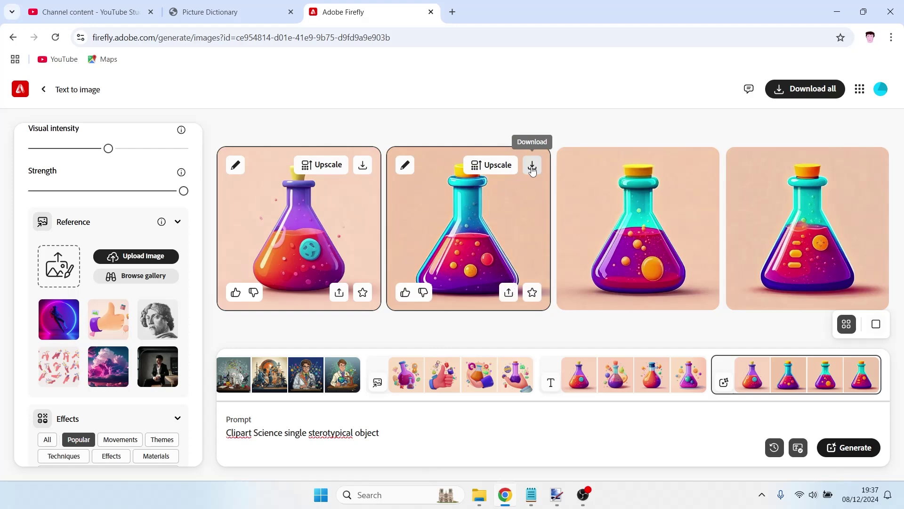
click(532, 166)
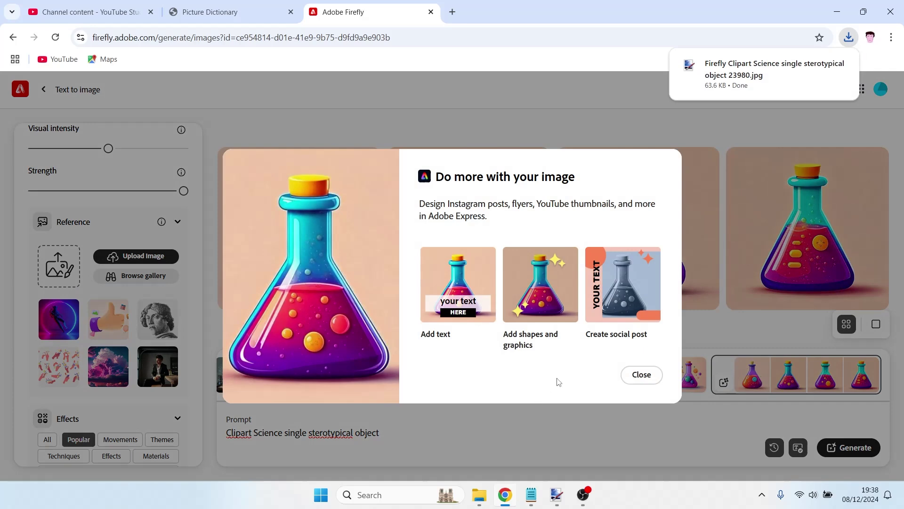
click(644, 376)
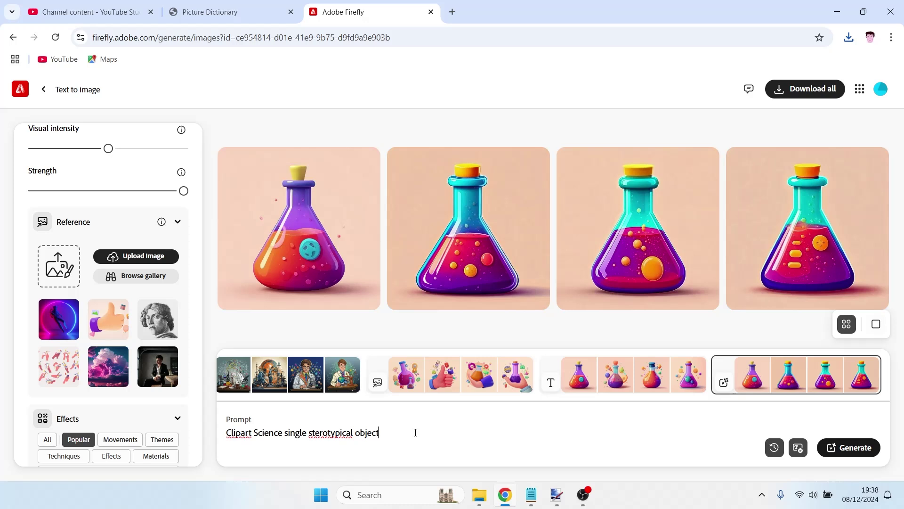
Add "in two colours" to the end of the prompt and generate a new set of images
text(in t)
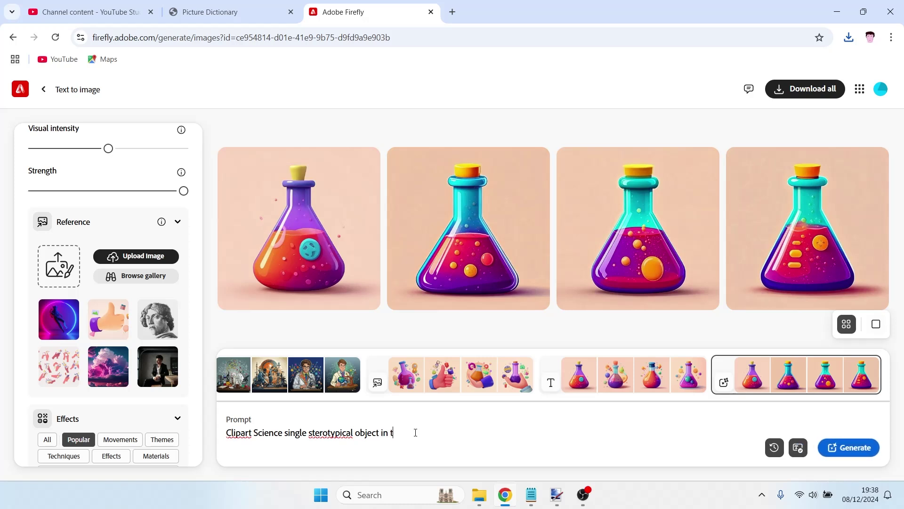
text(wo colours)
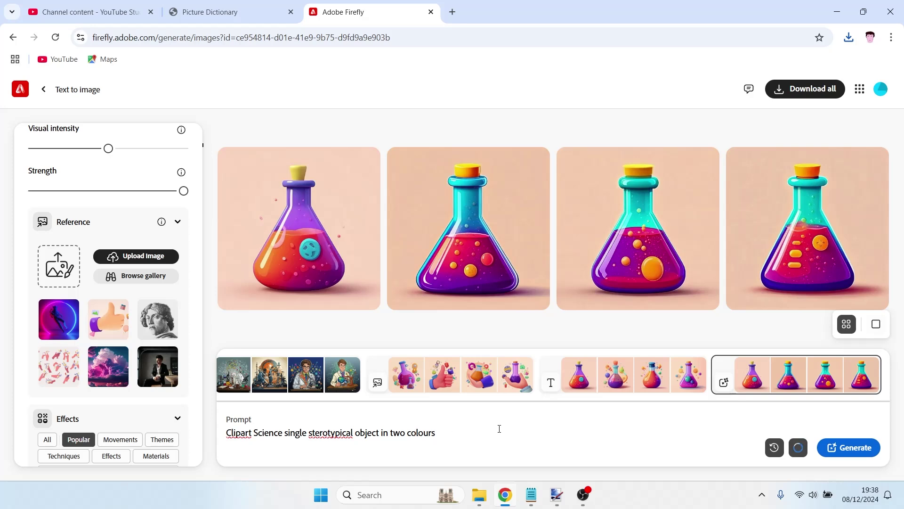
key(Return)
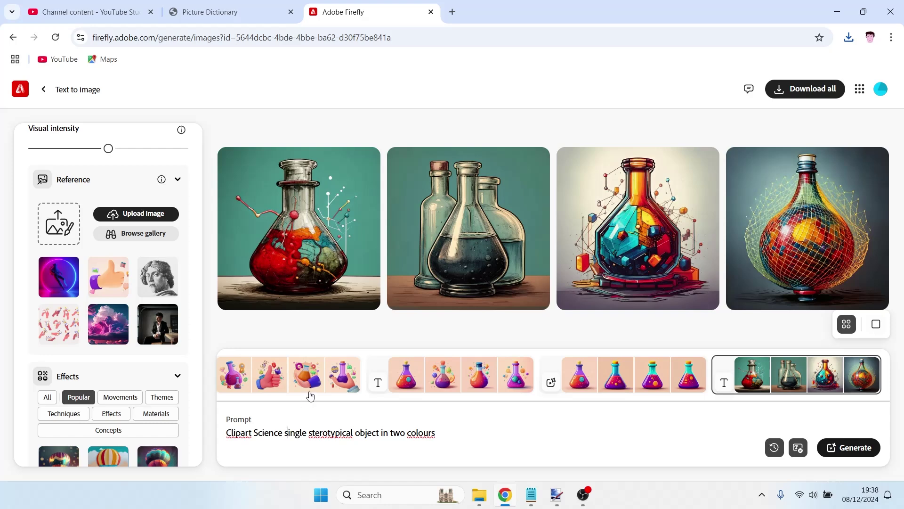
Insert "simple" before "sterotypical" in the prompt and generate the images again
text(sim)
text(ple)
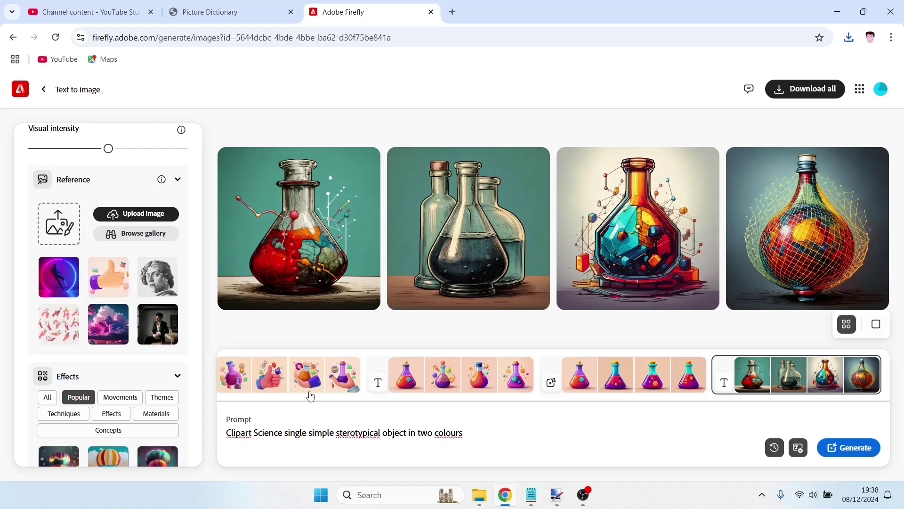
key(Return)
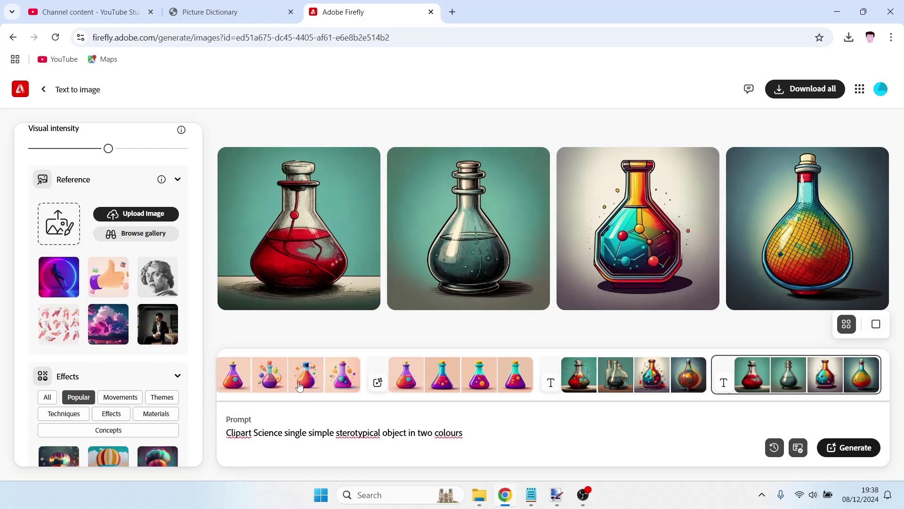
Download the first generated image, the flask with red liquid on a green background
mouse_move(257, 198)
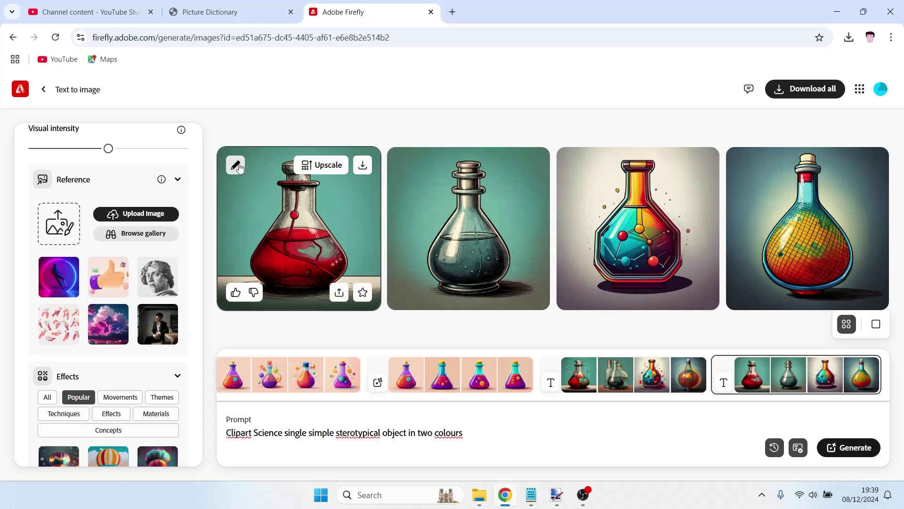
click(237, 164)
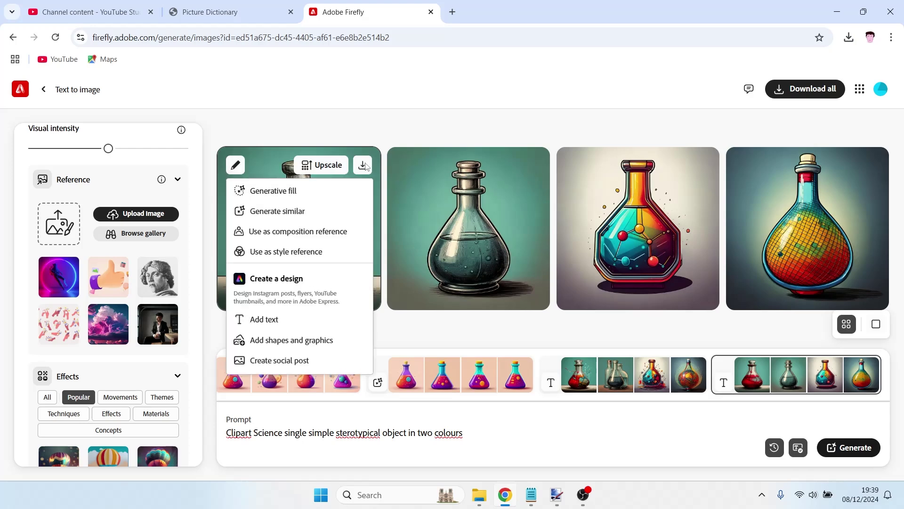
click(365, 166)
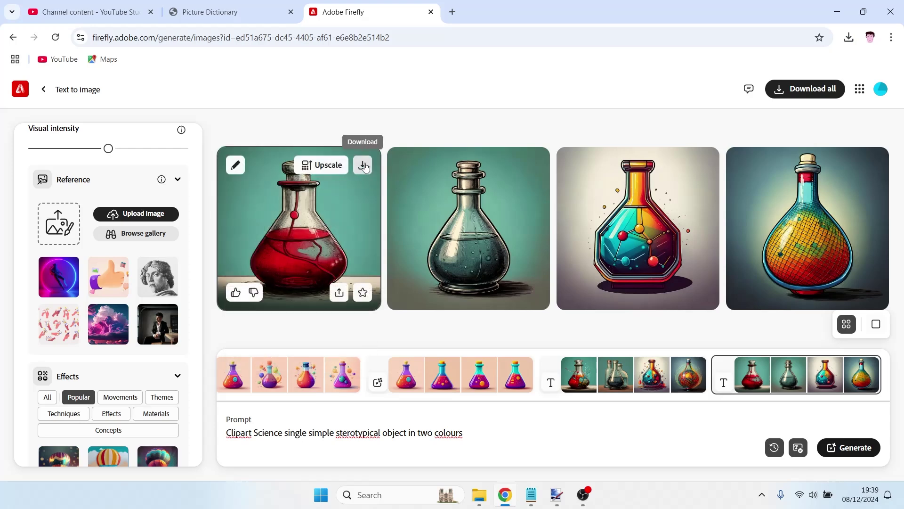
click(364, 166)
click(363, 167)
click(362, 167)
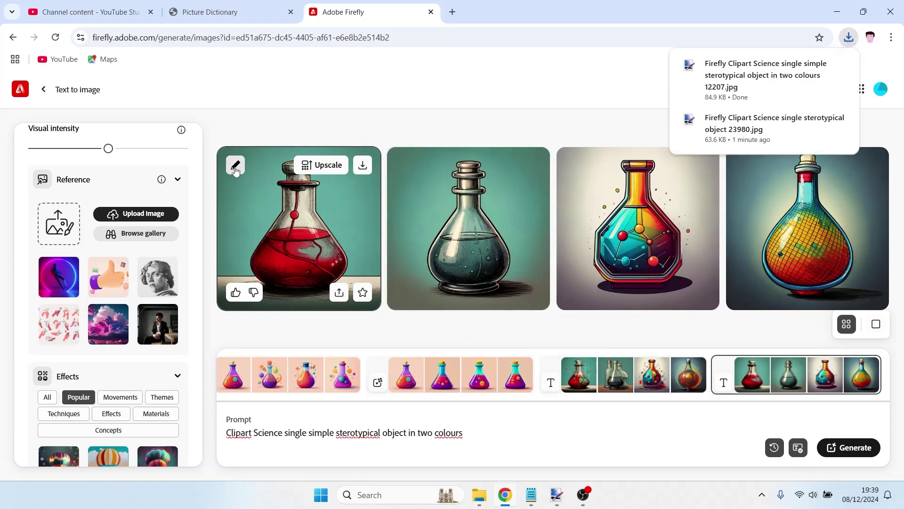
Generate images similar to the first red-liquid flask and download the second image of the new set
click(236, 169)
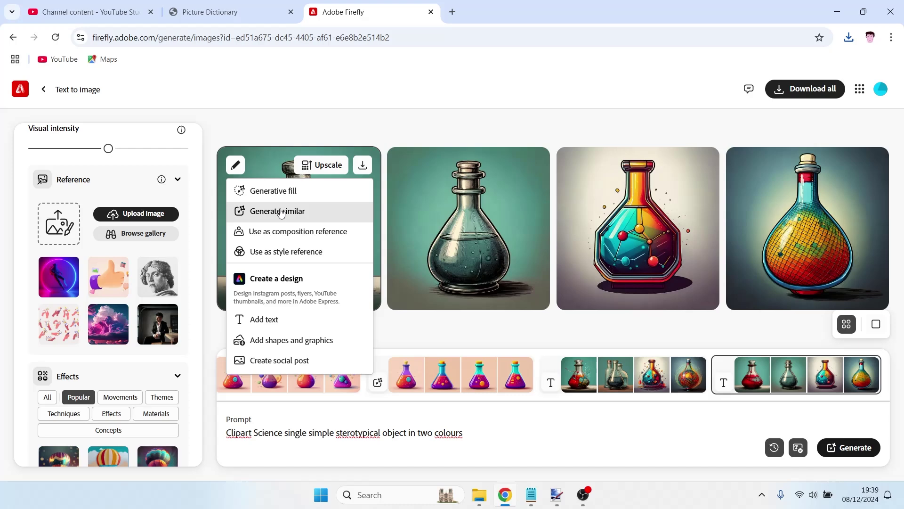
click(281, 213)
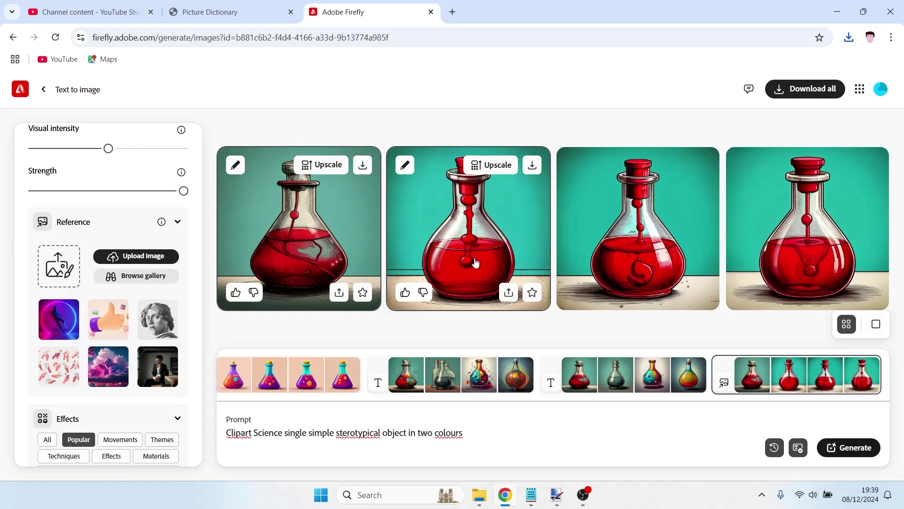
click(532, 166)
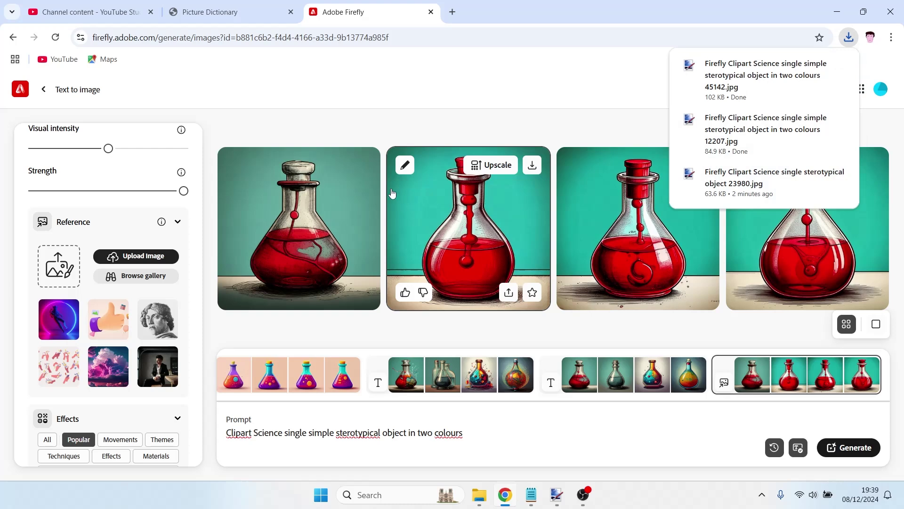
Open the second red-liquid flask in Generative fill, brush a short diagonal area beside its neck and generate "fire" there
click(405, 165)
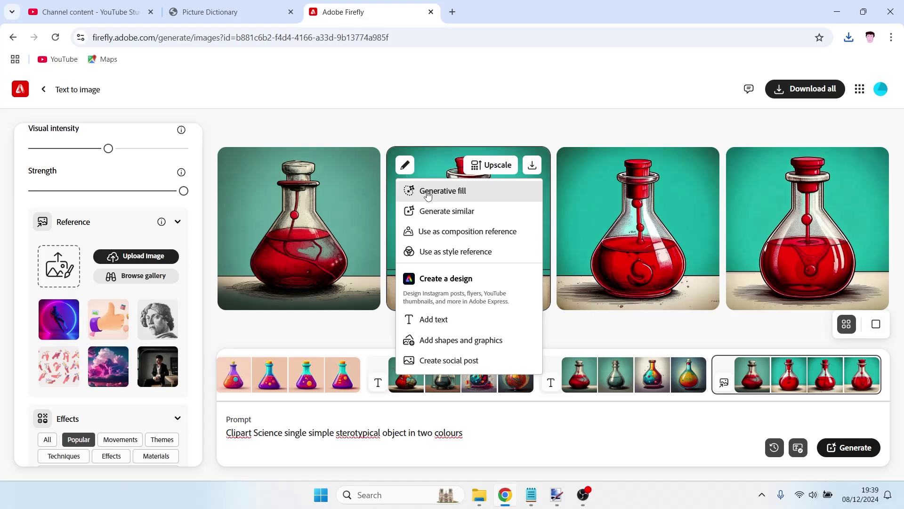
click(428, 192)
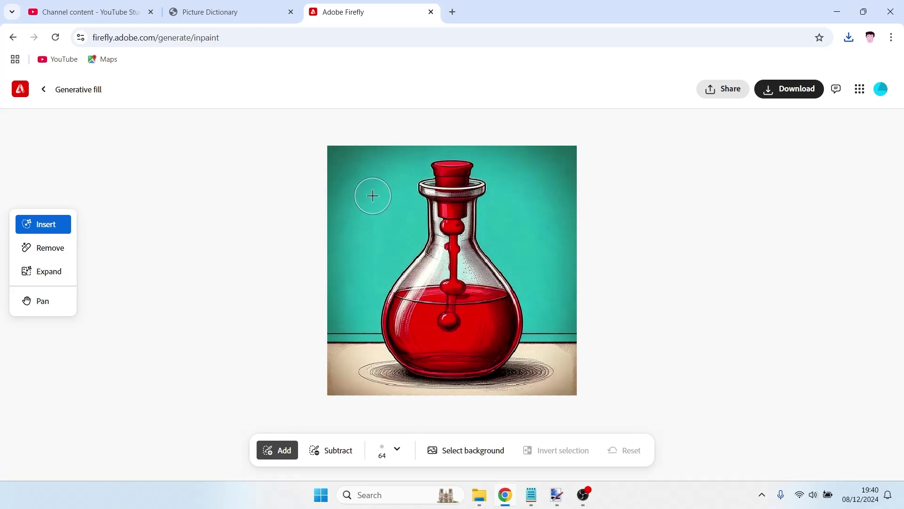
drag(361, 184, 389, 216)
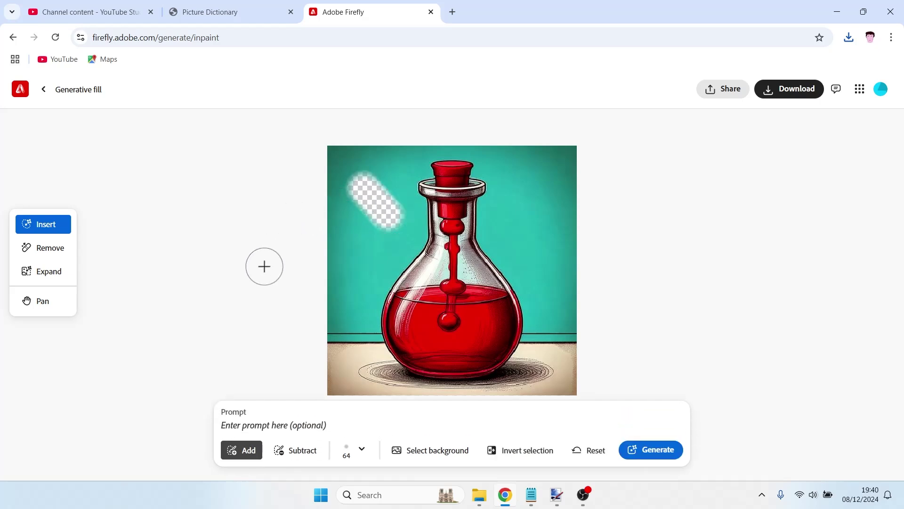
click(261, 427)
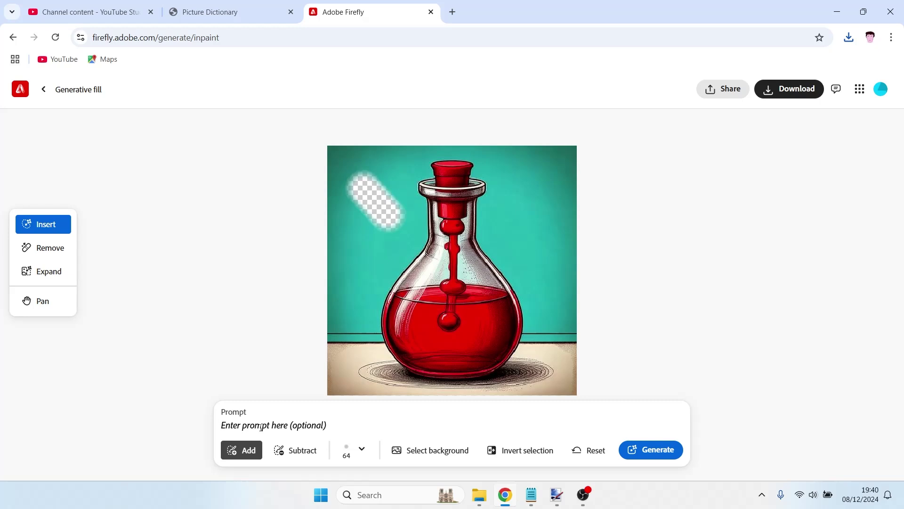
text(fire)
click(653, 453)
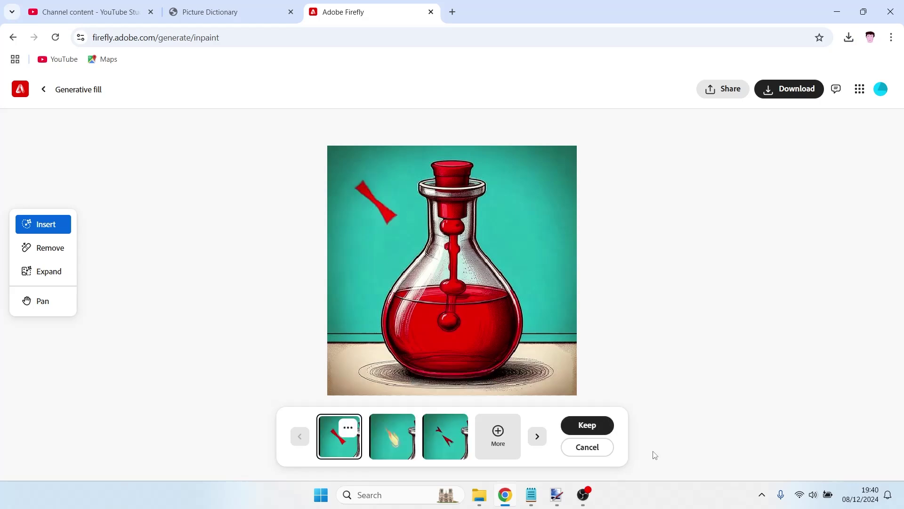
Compare the second and third fire variations, discard them all and reset the brushed selection
click(400, 441)
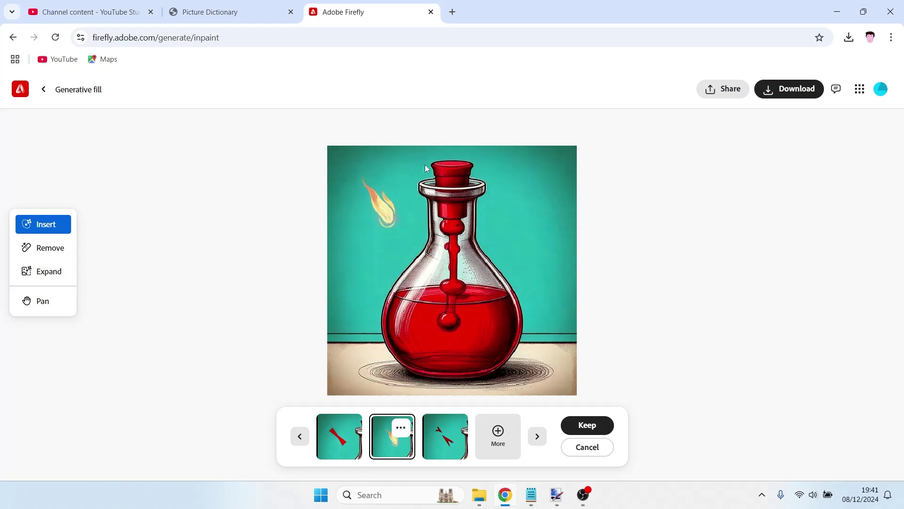
click(445, 450)
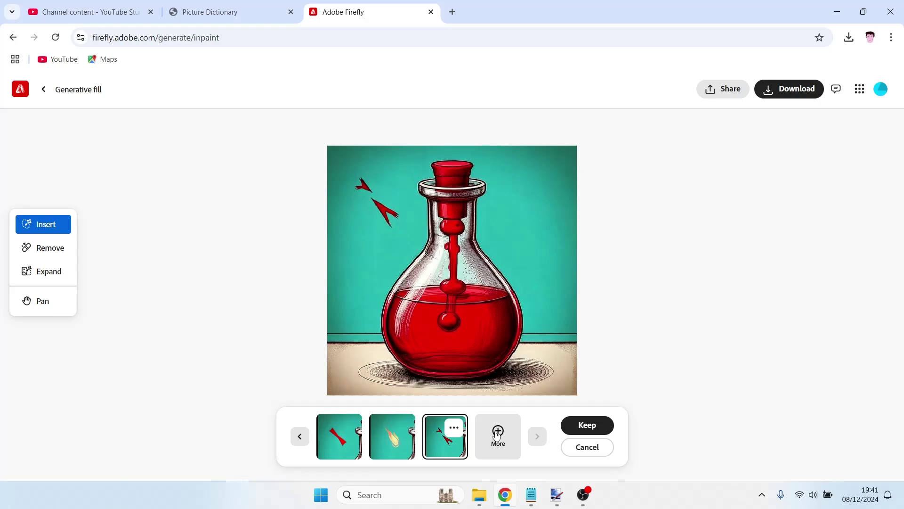
click(395, 444)
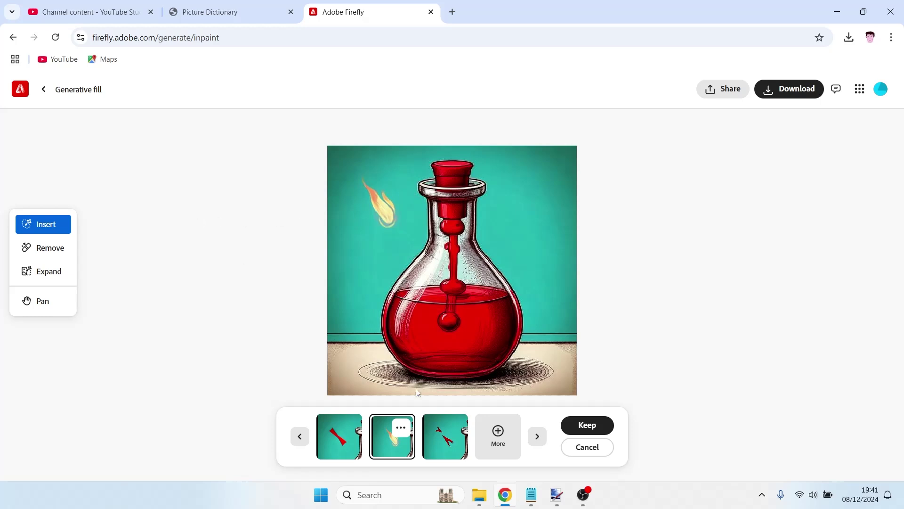
click(576, 448)
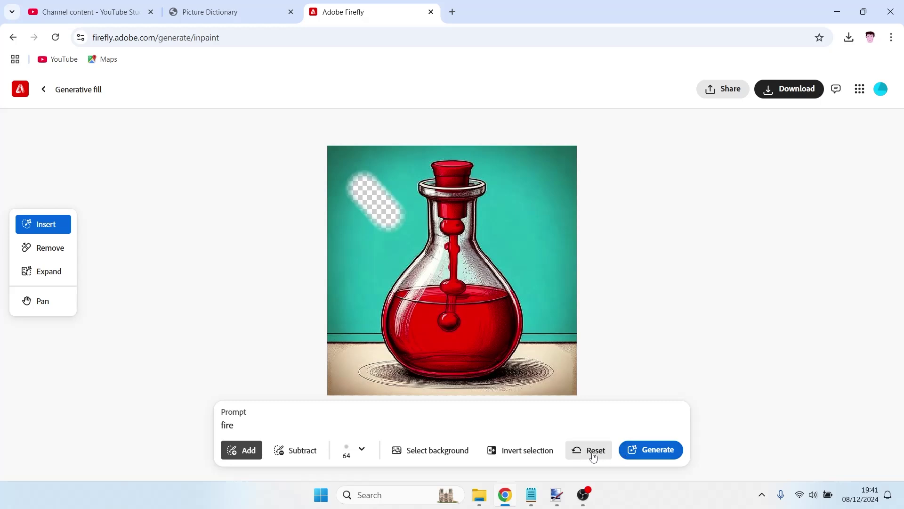
click(594, 458)
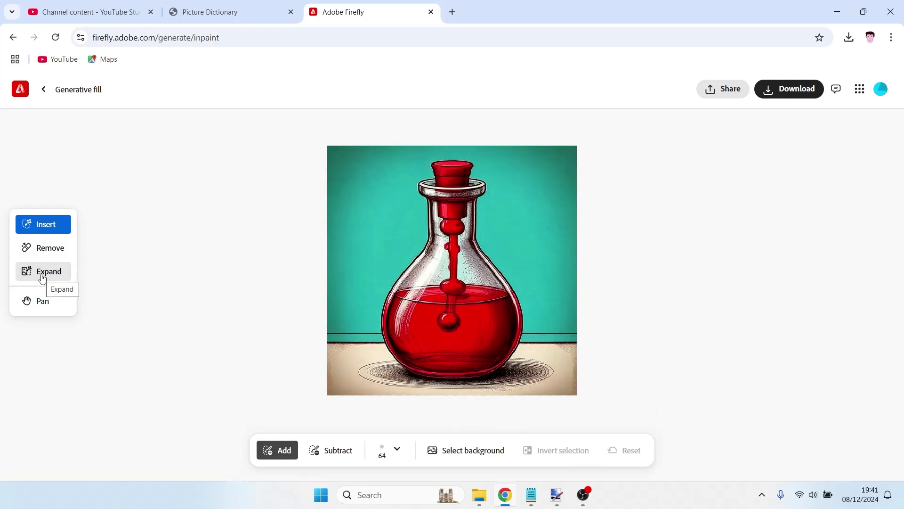
Try to remove the red bubble at the liquid's surface inside the flask with the Remove tool
click(50, 252)
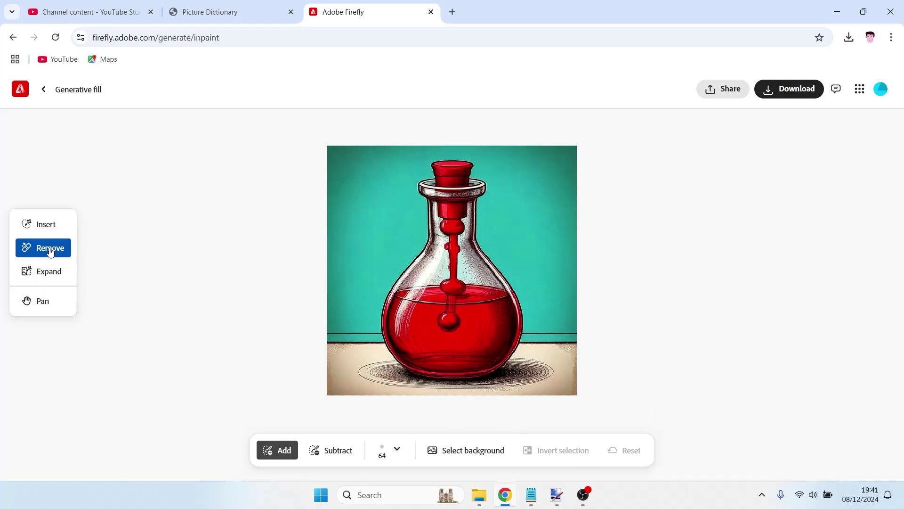
click(452, 283)
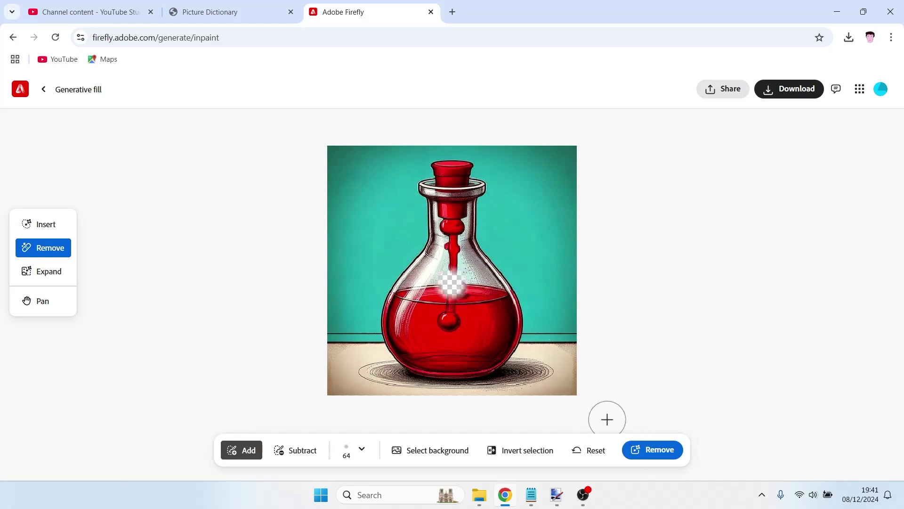
click(660, 450)
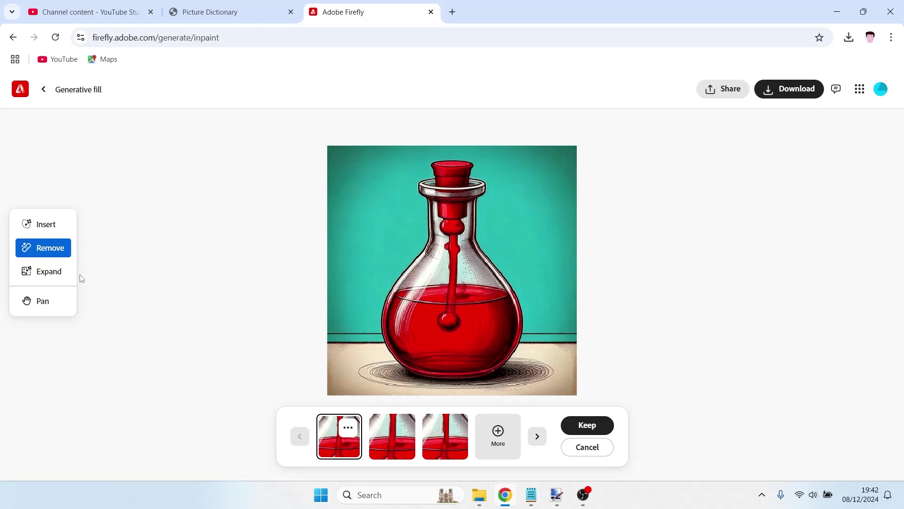
Discard the removal, expand the flask image to Landscape (4:3) without a prompt, and cancel the generated variations
click(44, 311)
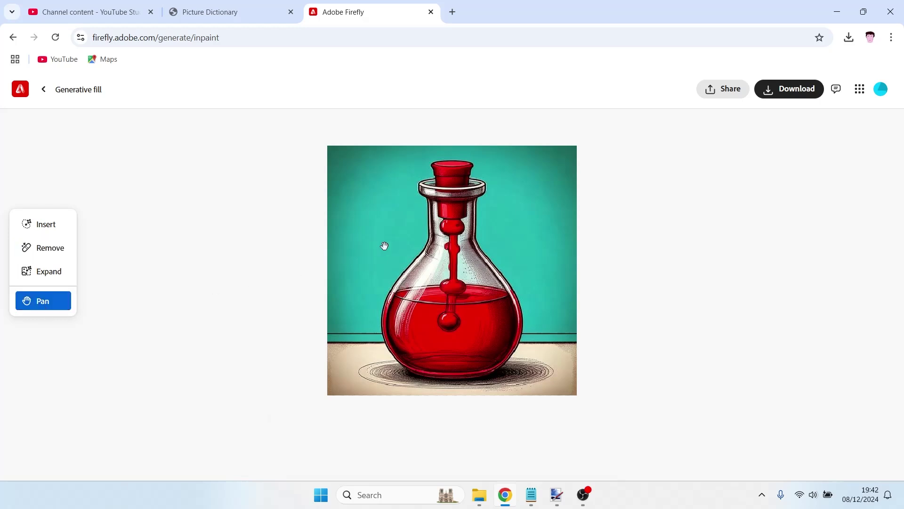
drag(390, 224, 366, 228)
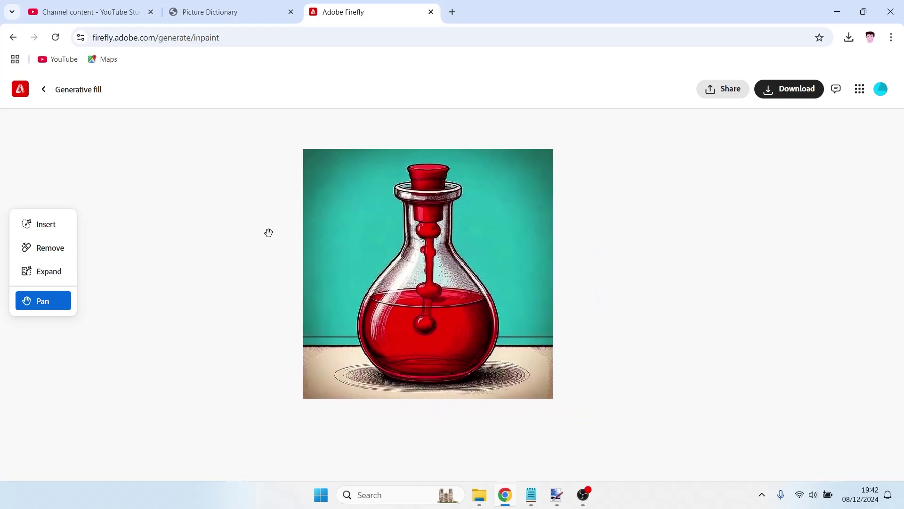
click(43, 276)
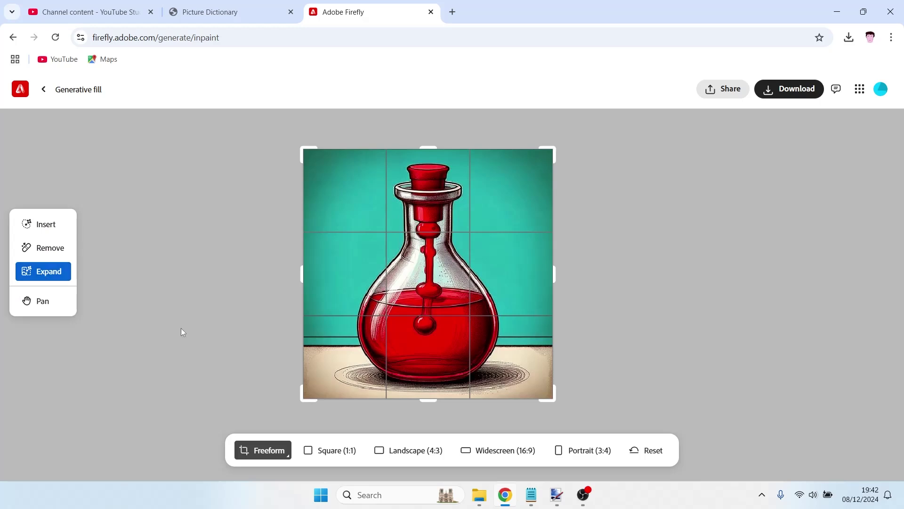
click(411, 453)
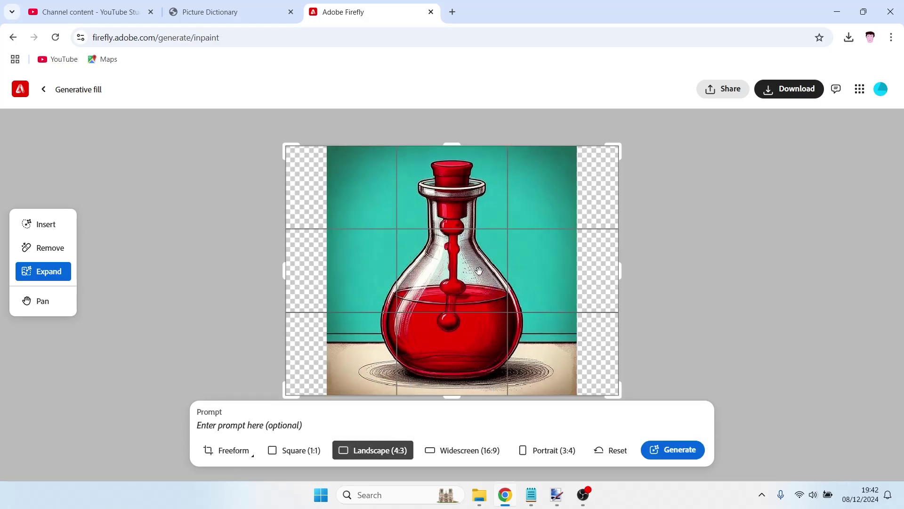
click(687, 457)
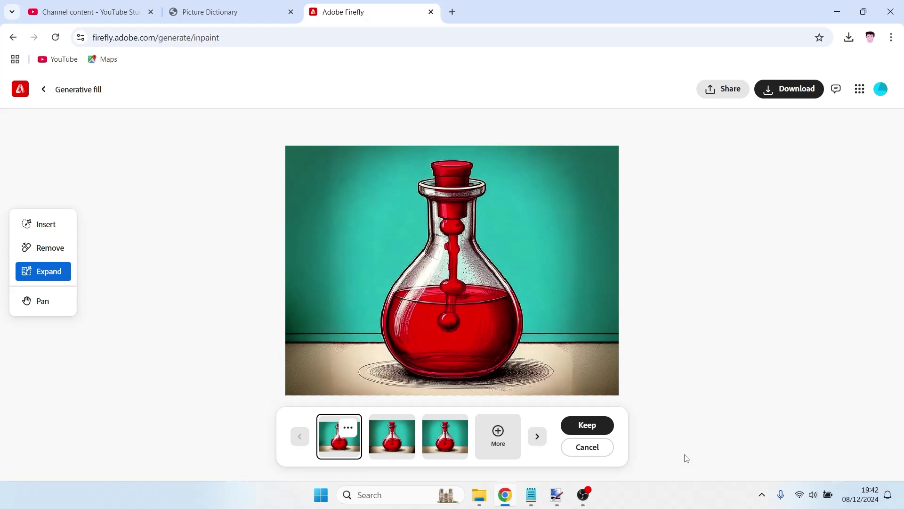
click(588, 457)
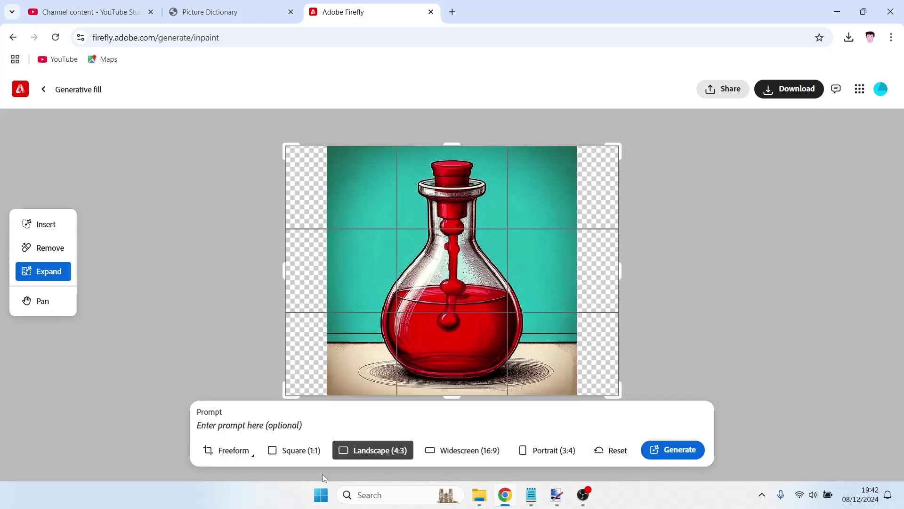
Generate the Landscape (4:3) expansion with the prompt "laboratory" and discard the variations
click(237, 426)
text(laboratory)
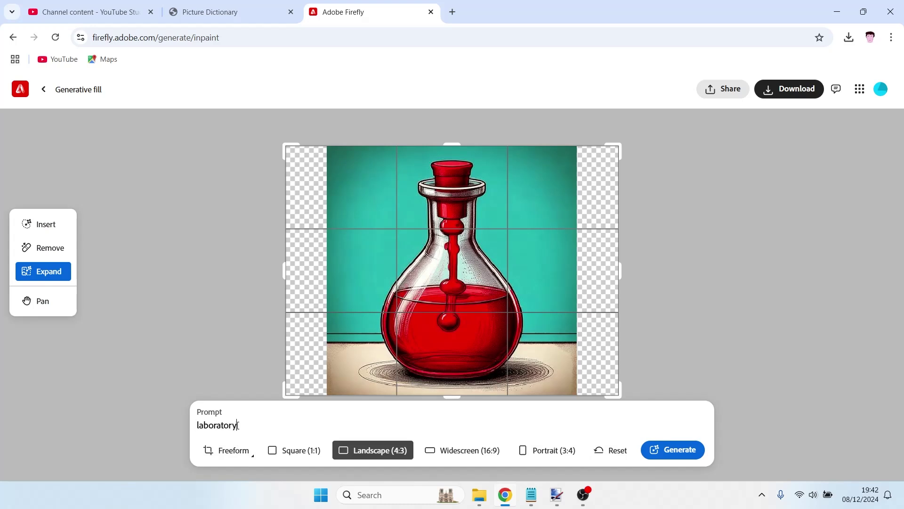
key(Return)
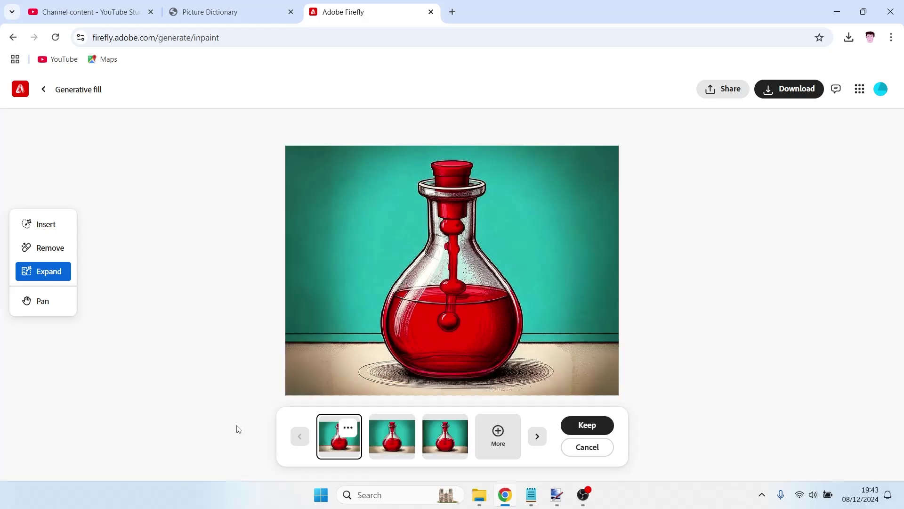
click(580, 455)
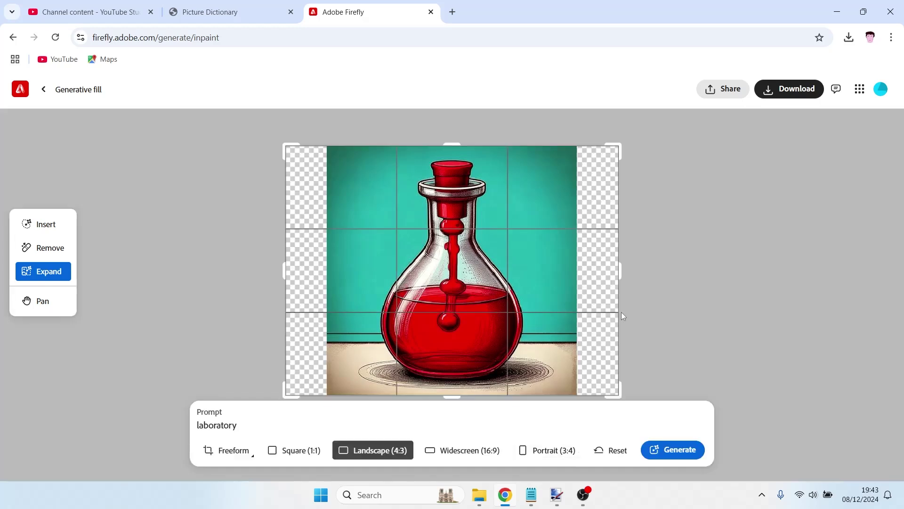
Extend the canvas far to the right of the flask, generate it with "science laboratory with shelves", and discard the result
drag(619, 271, 696, 288)
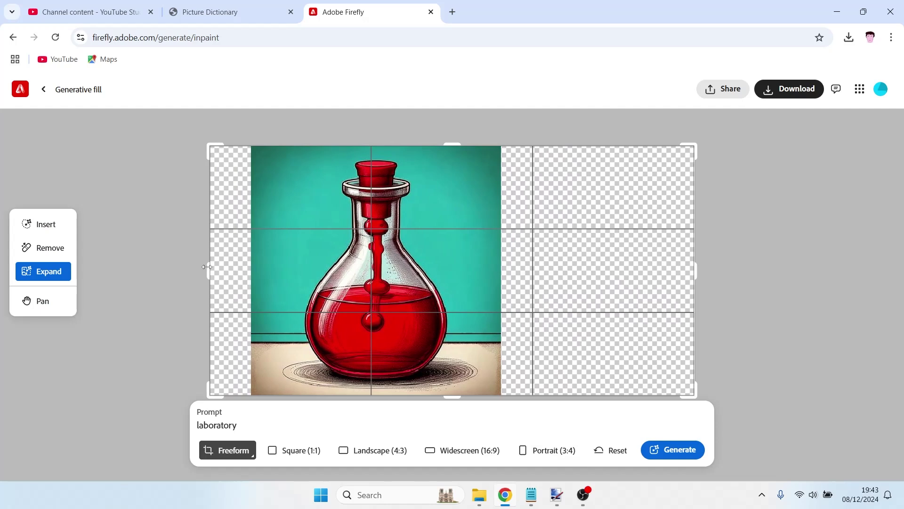
drag(696, 271, 783, 286)
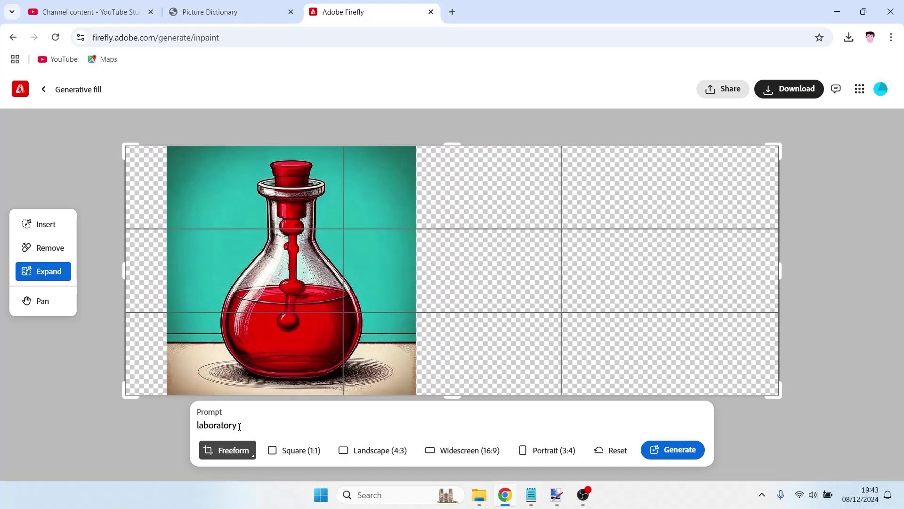
key(Home)
text(science laboratory with she)
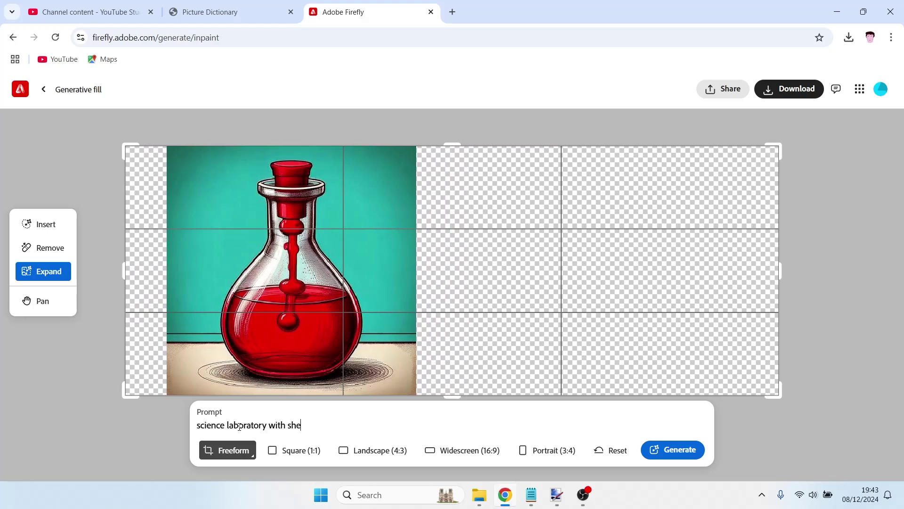
text(lves)
key(Return)
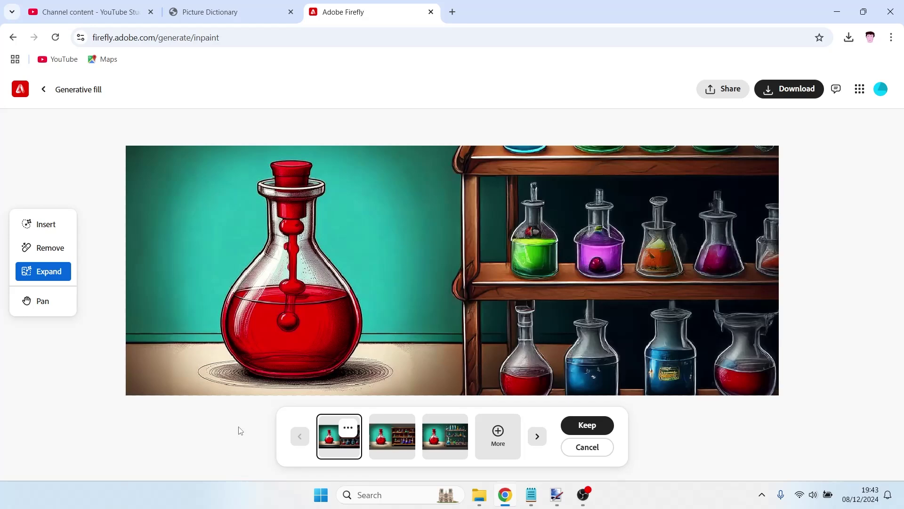
click(587, 448)
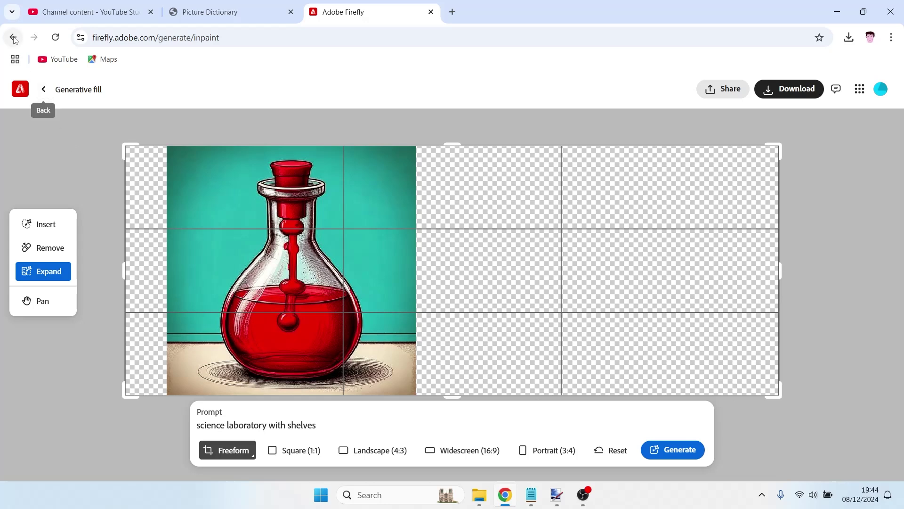
Leave the Generative fill editor and look through the Illustrator (Beta), Adobe Firefly and Text to Vector Graphic product pages
click(44, 92)
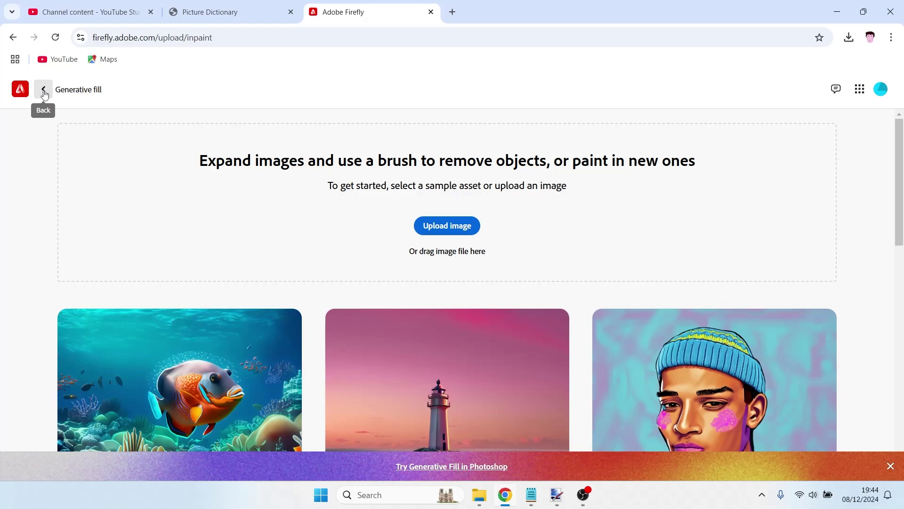
drag(901, 154, 902, 330)
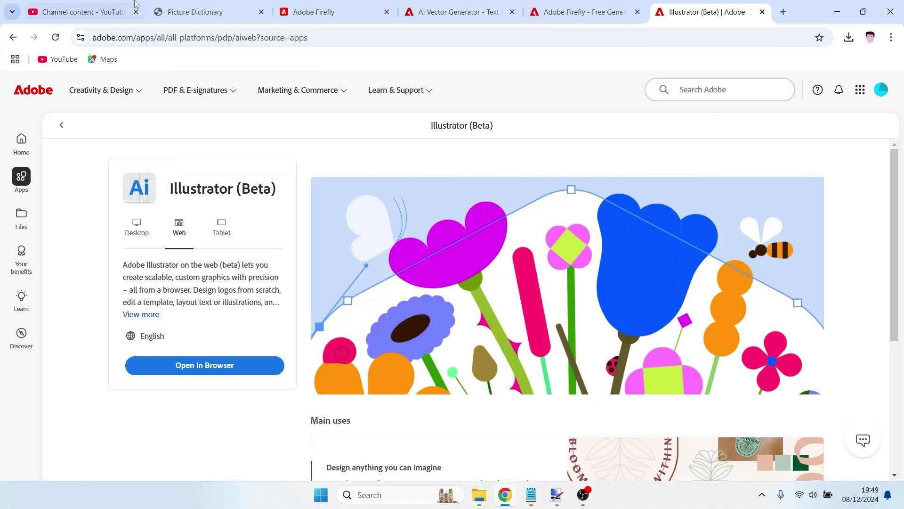
drag(894, 171, 902, 307)
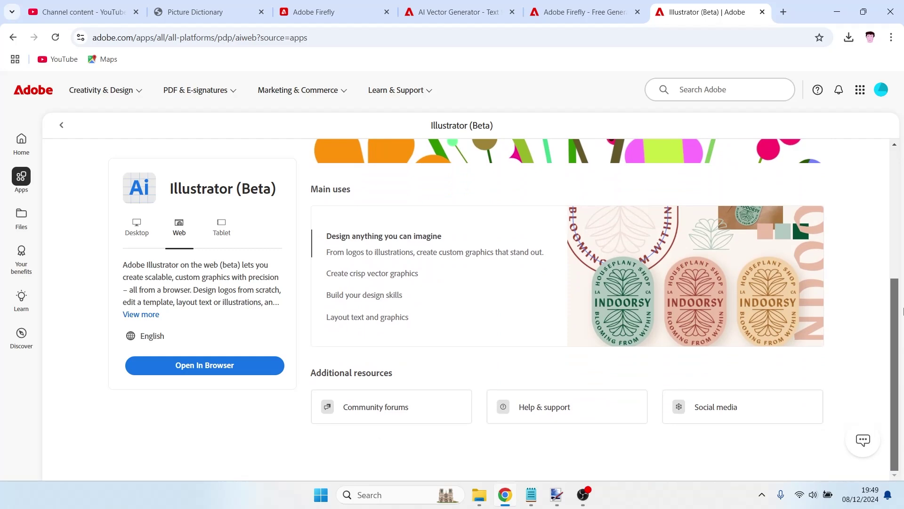
scroll(900, 311, up, 5)
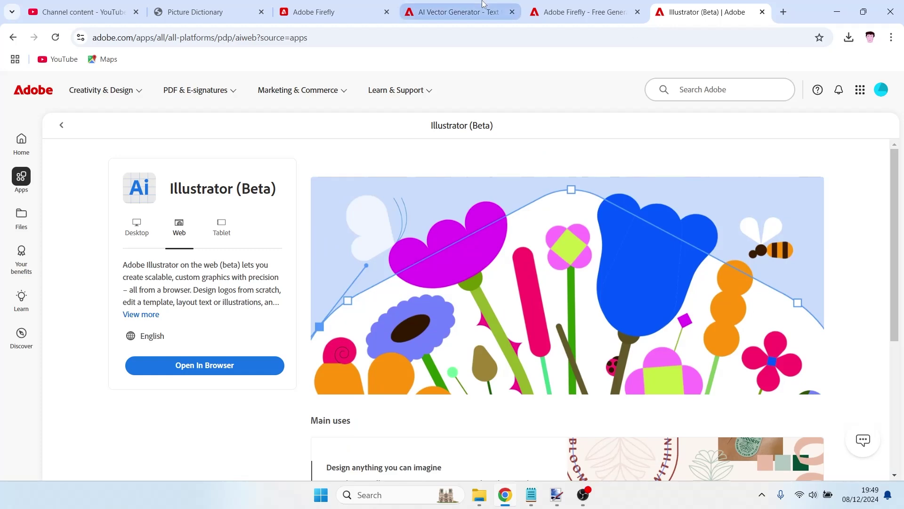
click(571, 10)
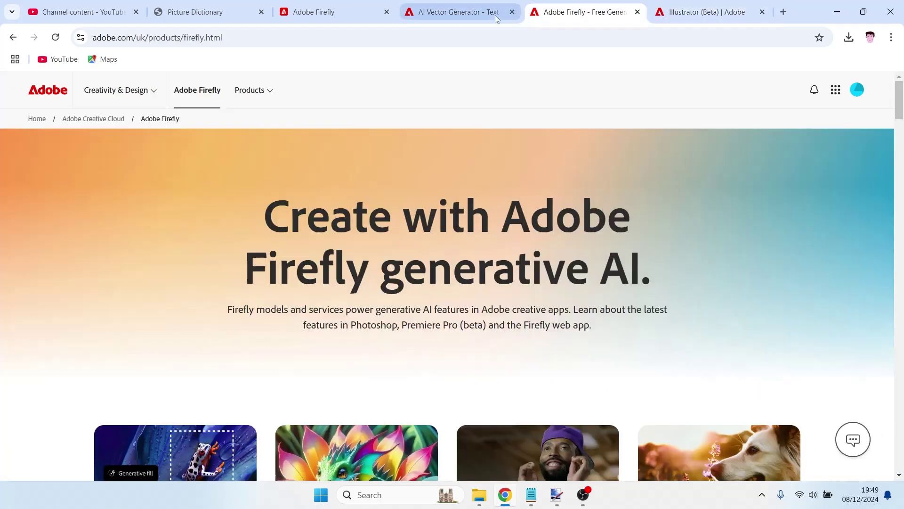
click(425, 16)
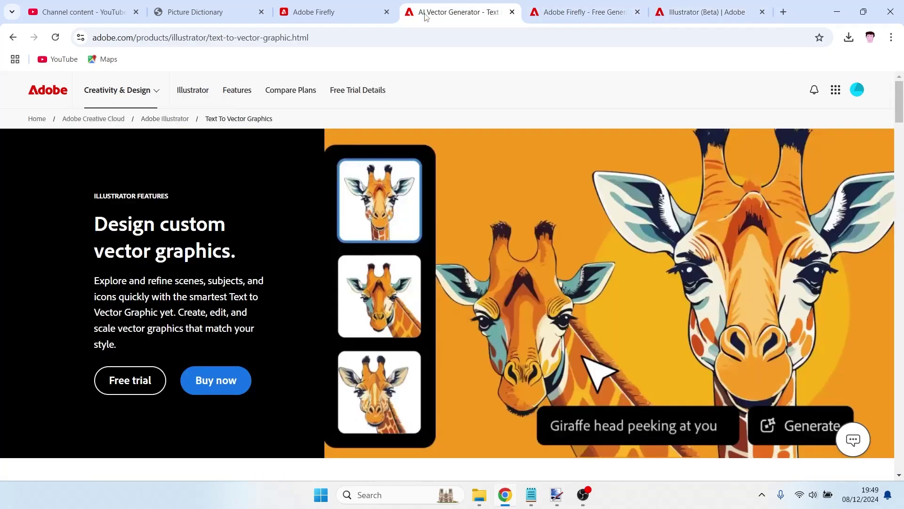
Return to the Firefly home page and open the Text to image generator
click(341, 11)
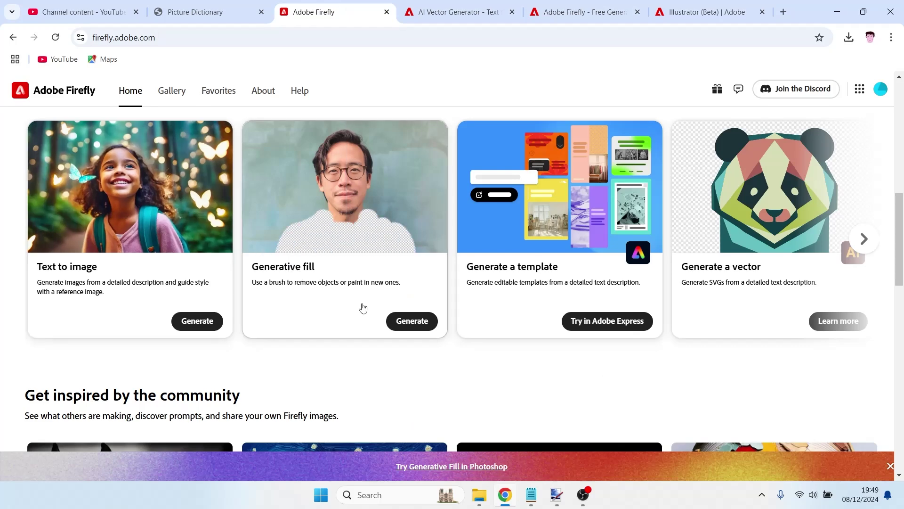
click(197, 323)
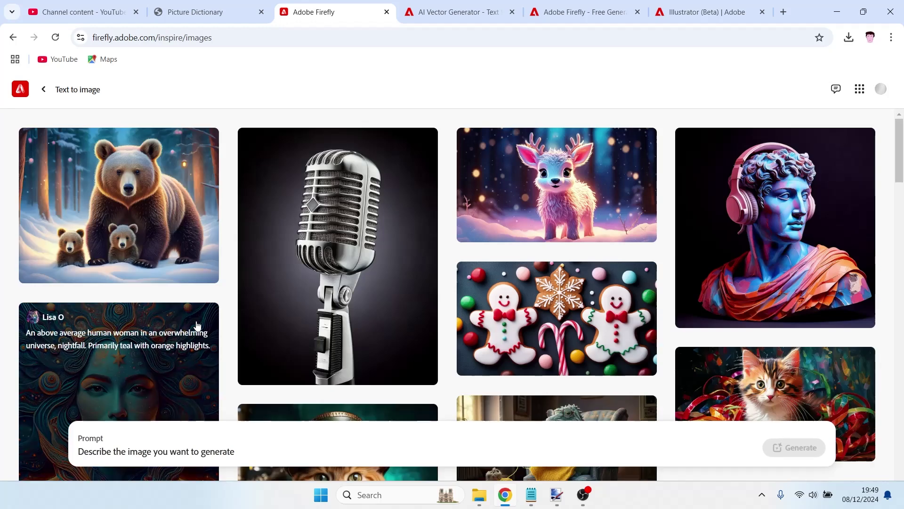
Generate images from the prompt "clipart simple single stereotype science object"
click(156, 451)
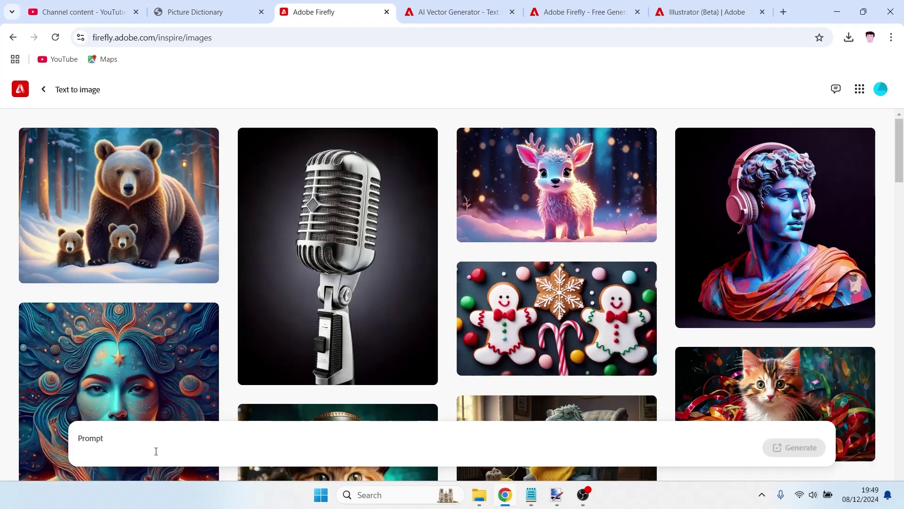
text(science)
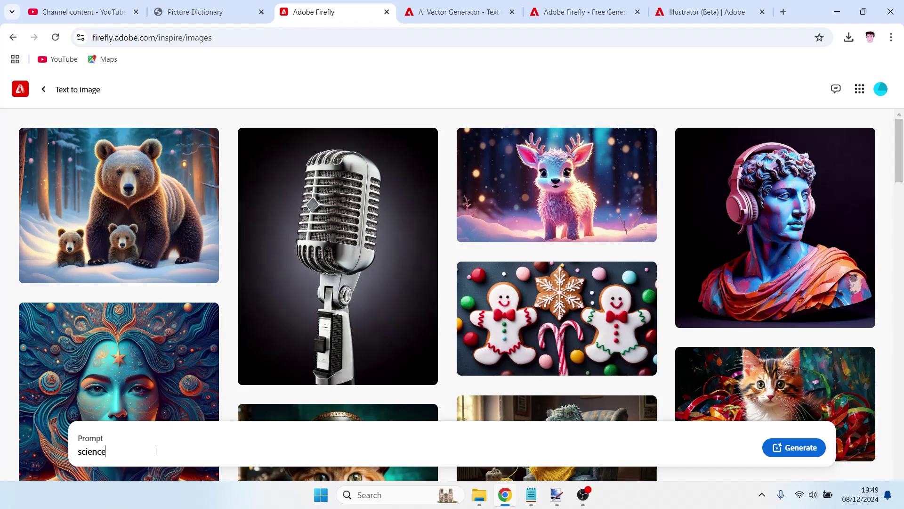
key(Home)
text(clipart simple sing)
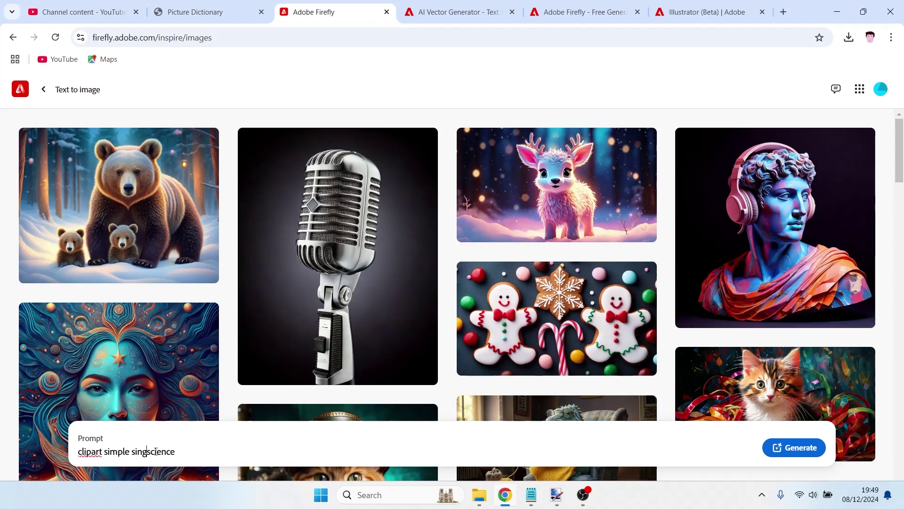
text(le stereot)
text(ype object)
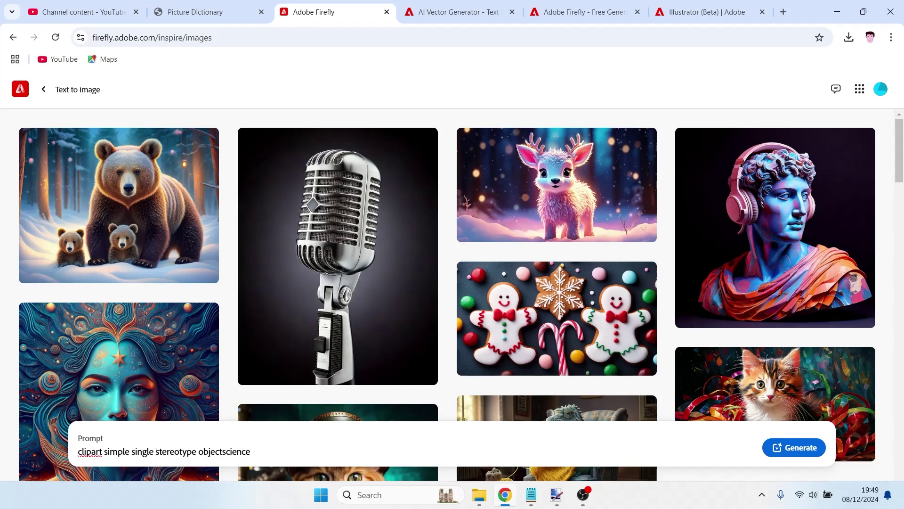
key(shift+End)
key(Delete)
text(science)
key(ctrl+a)
key(End)
click(807, 451)
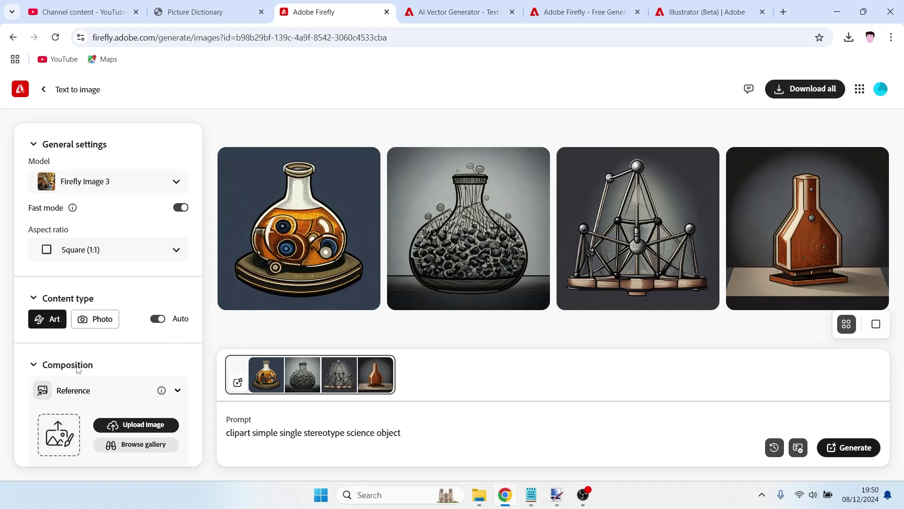
Upload the first Firefly Clipart Science image in the Downloads folder as the composition reference and accept the image rights notice
click(61, 448)
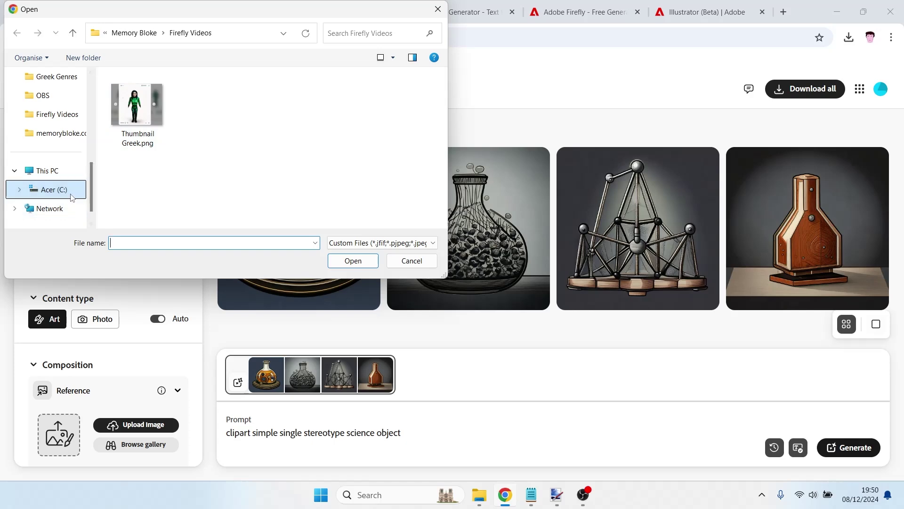
drag(93, 182, 101, 93)
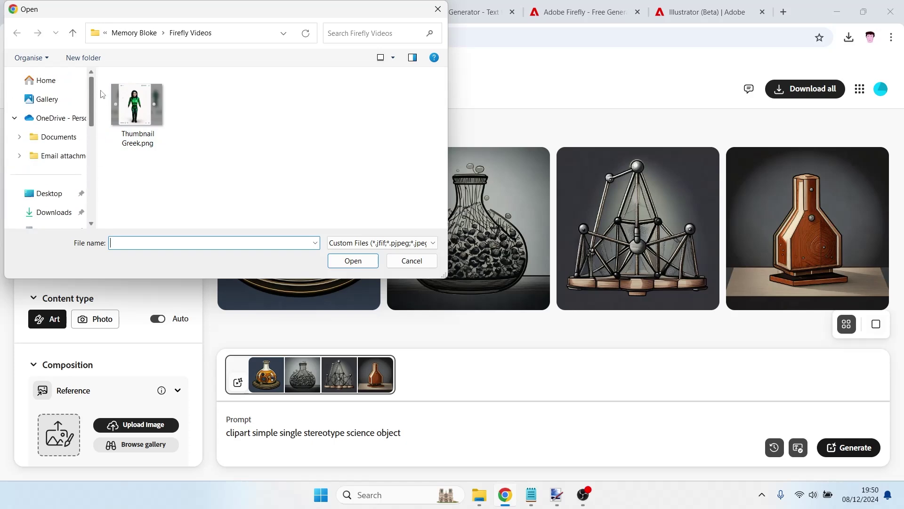
click(66, 212)
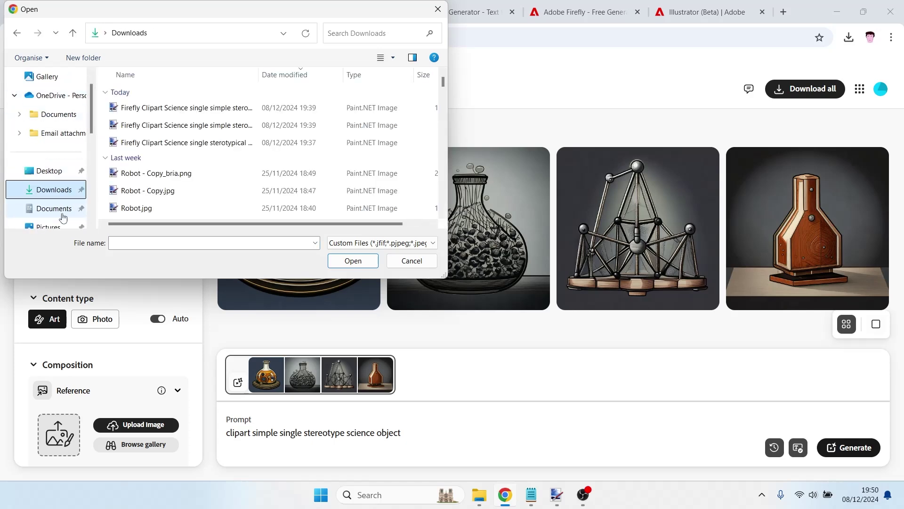
double_click(156, 112)
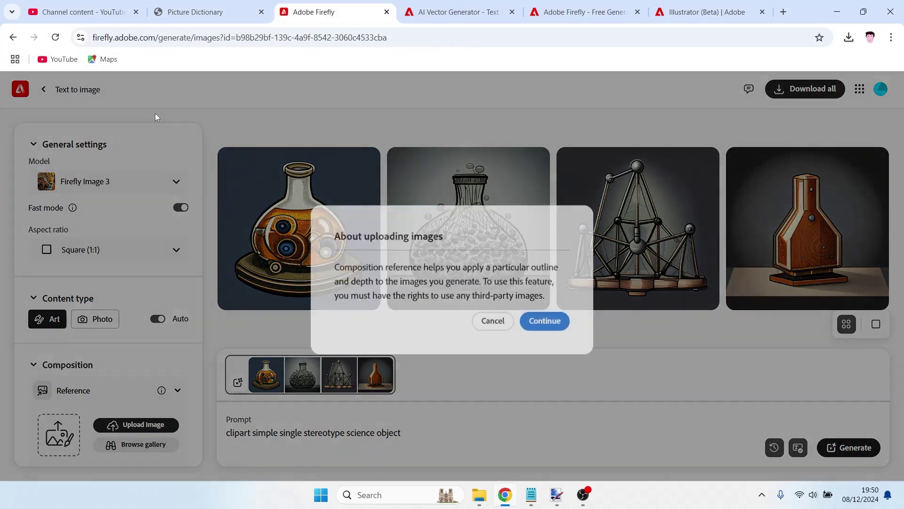
click(547, 317)
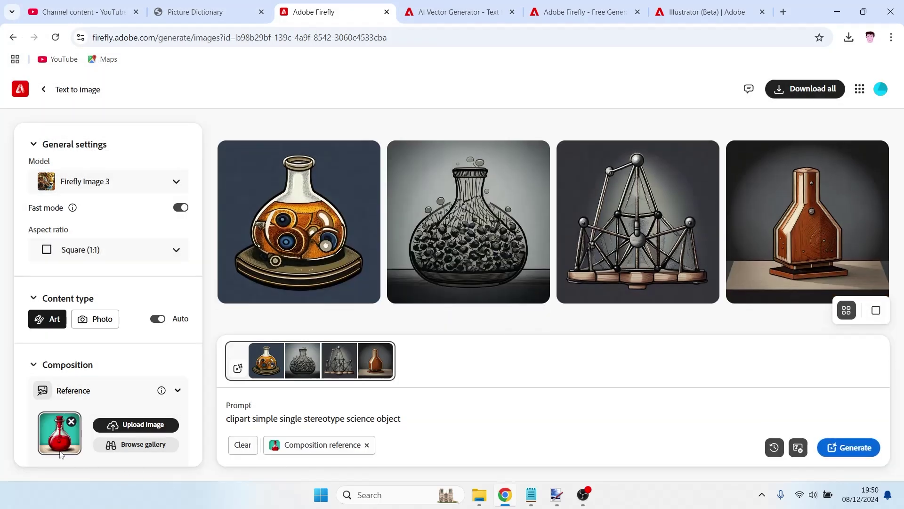
Look through the composition strength, style intensity and style reference settings for the generated images
click(419, 420)
scroll(193, 400, down, 2)
scroll(198, 396, down, 3)
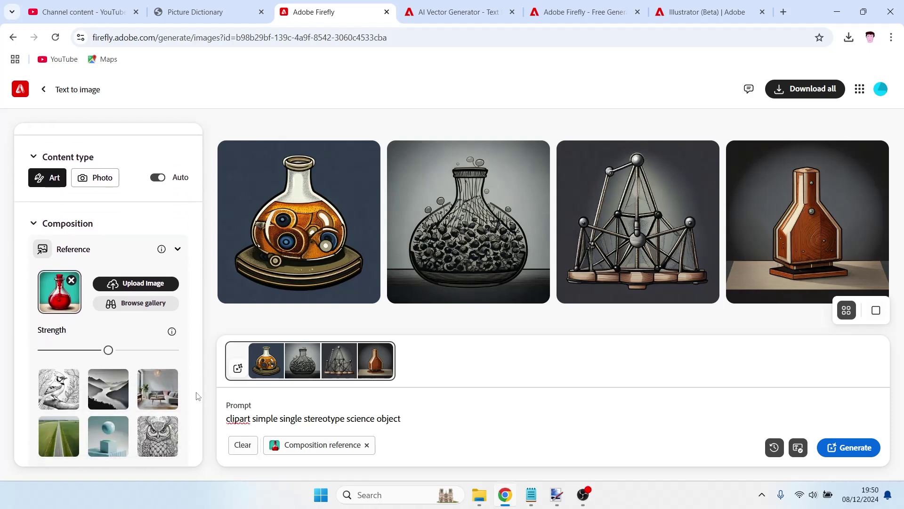
scroll(198, 398, down, 2)
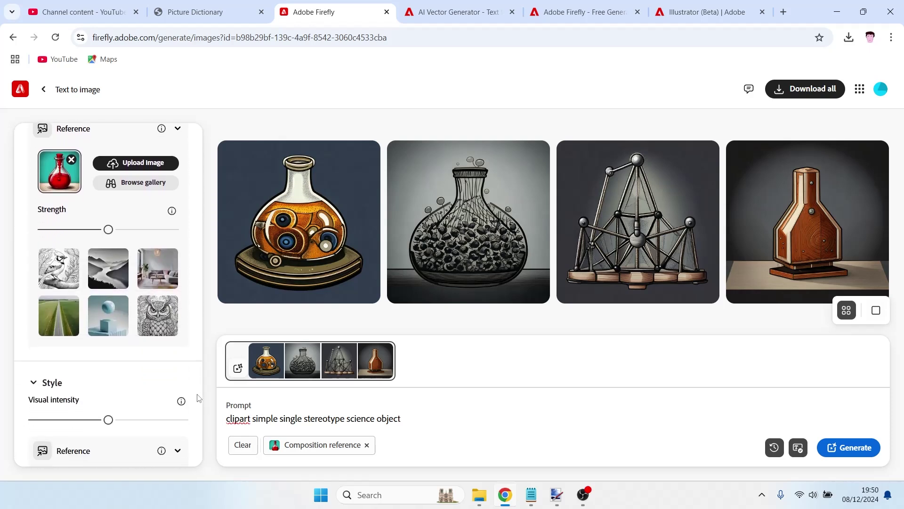
scroll(198, 398, down, 3)
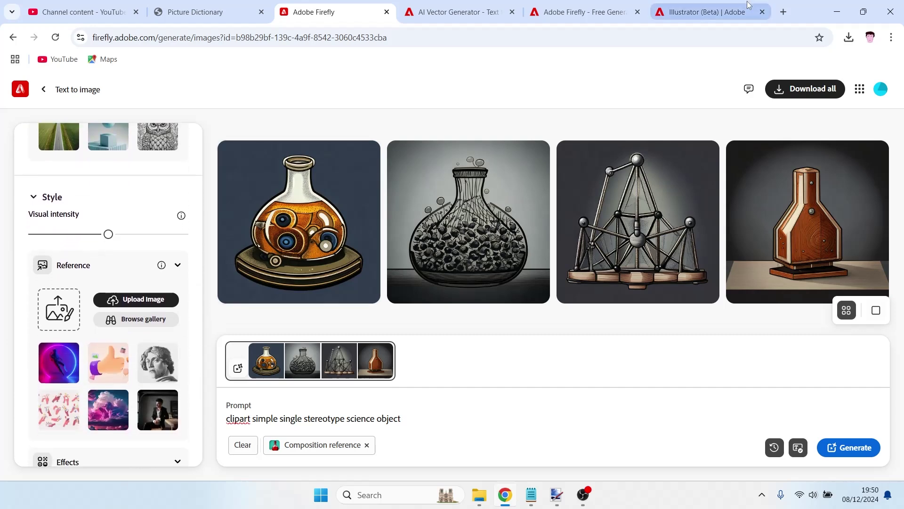
Open google.co.uk in a new browser tab, search for "wikimedia commons" and go to the Wikimedia Commons main page
click(783, 13)
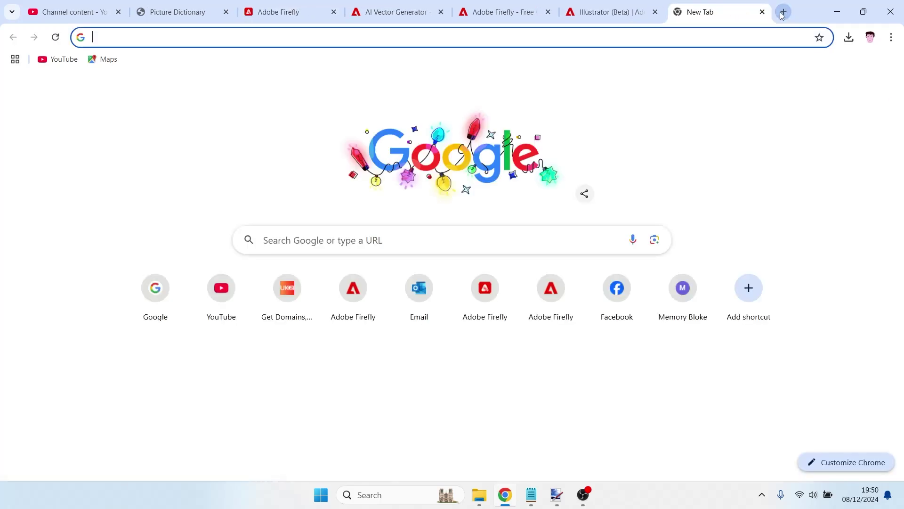
text(google.co.uk)
key(Return)
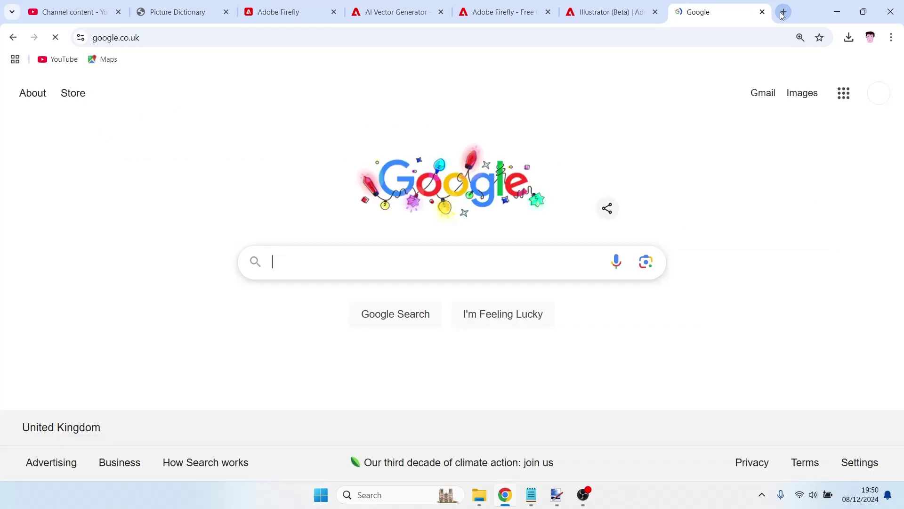
text(w)
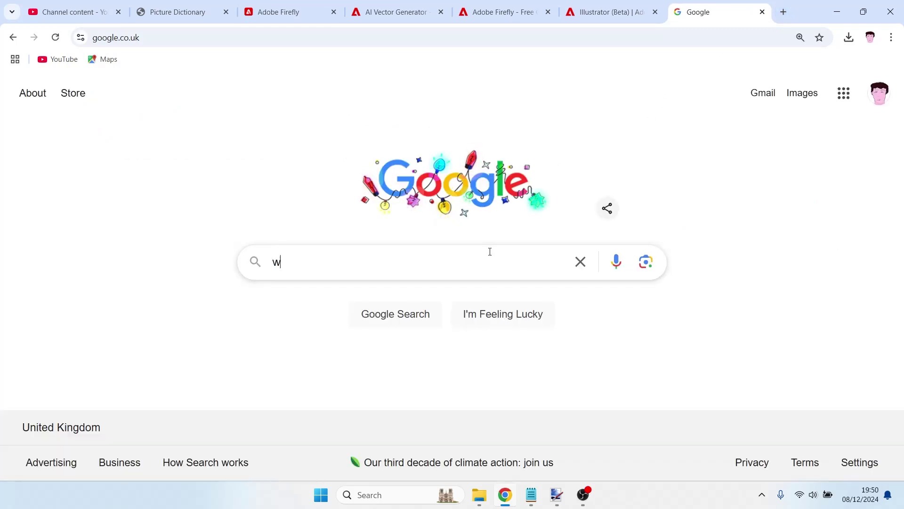
text(ikimedia co)
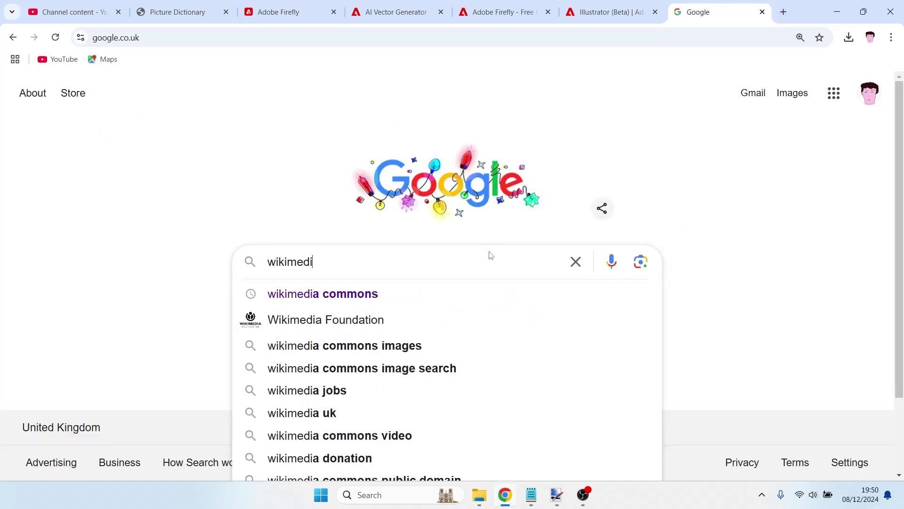
text(mmons)
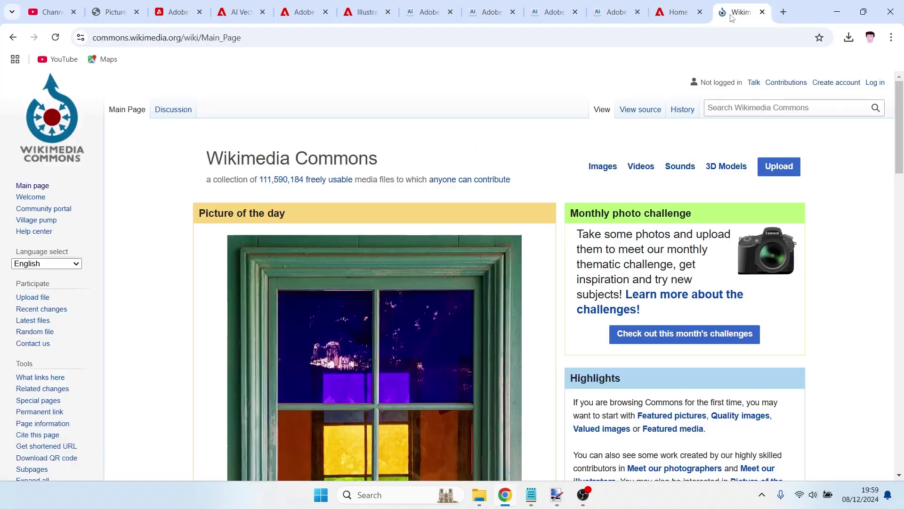
Search Wikimedia Commons for "tree" and narrow the image search to "tree clipart"
click(739, 111)
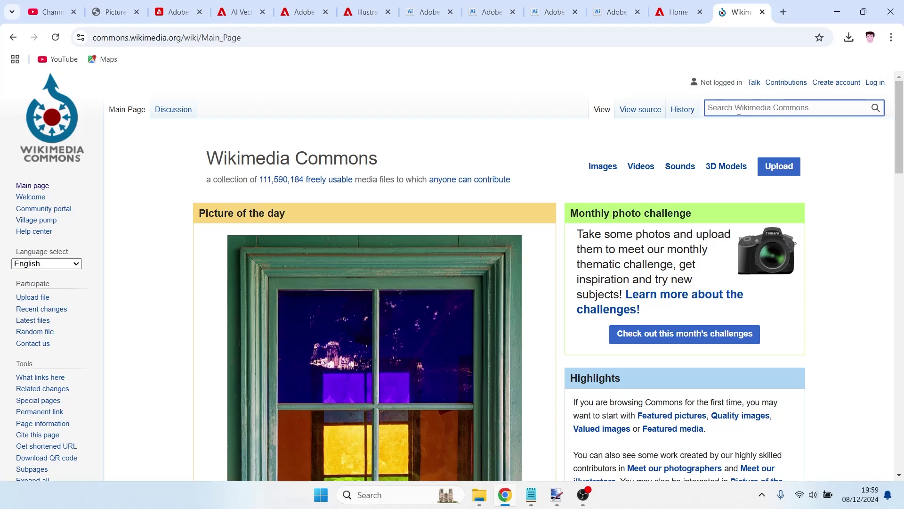
text(tree)
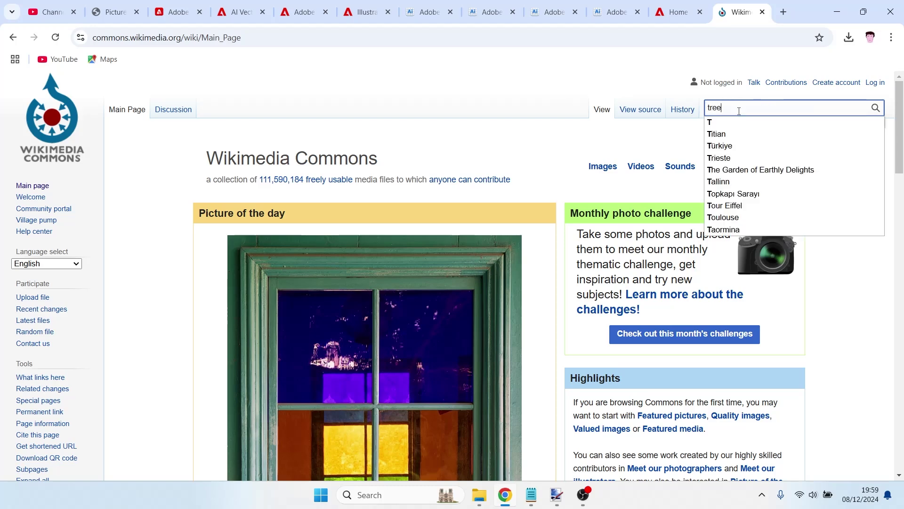
key(Return)
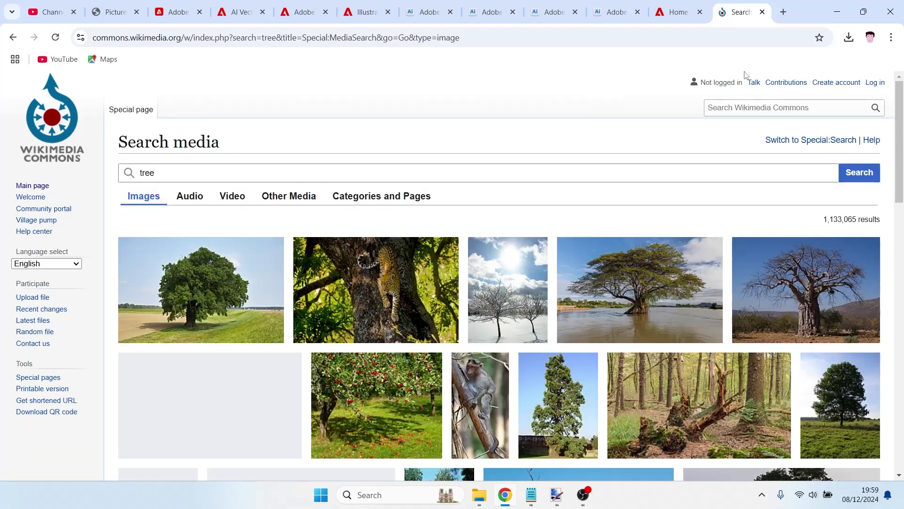
click(226, 175)
text(clipart)
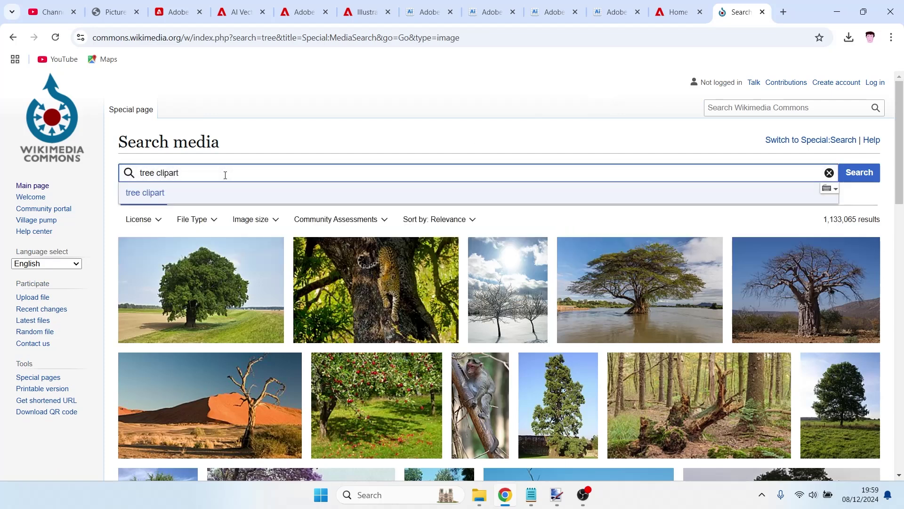
key(Return)
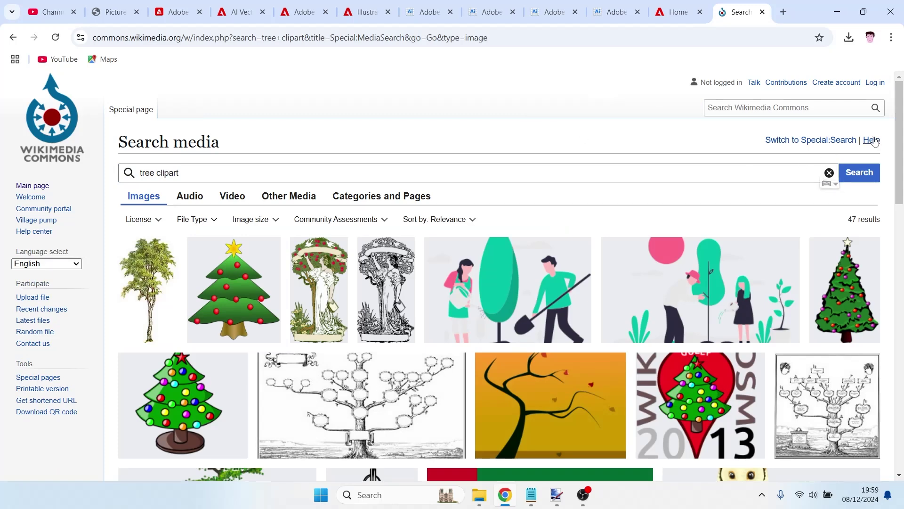
Preview the Christmas tree clipart with purple and red baubles, check its details and close the preview
drag(901, 148, 903, 175)
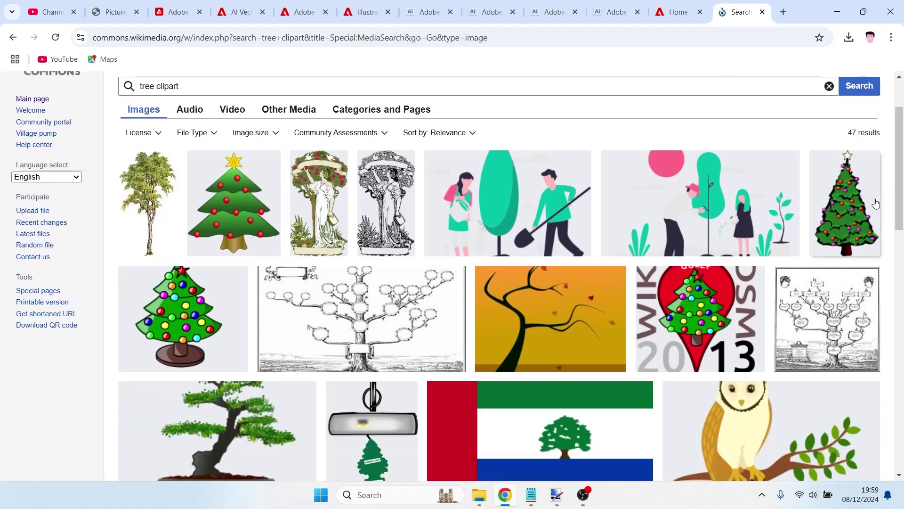
click(833, 217)
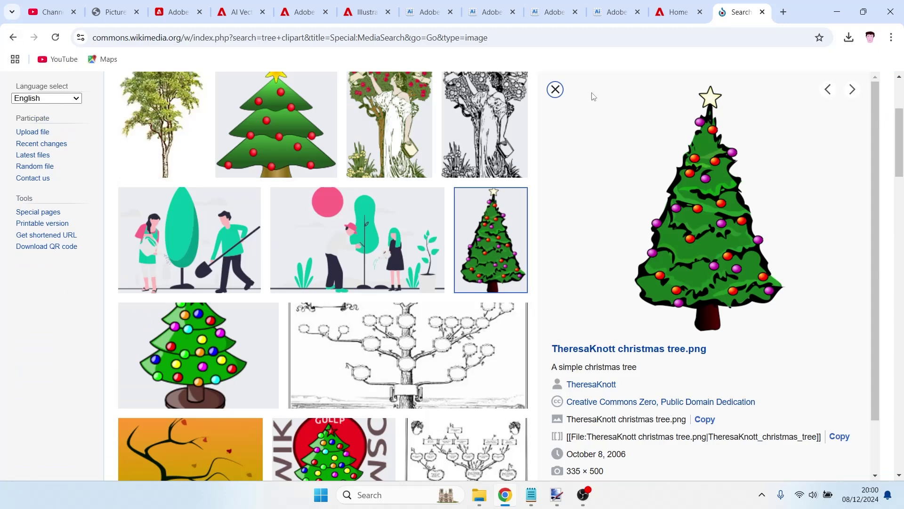
click(555, 89)
scroll(276, 141, up, 4)
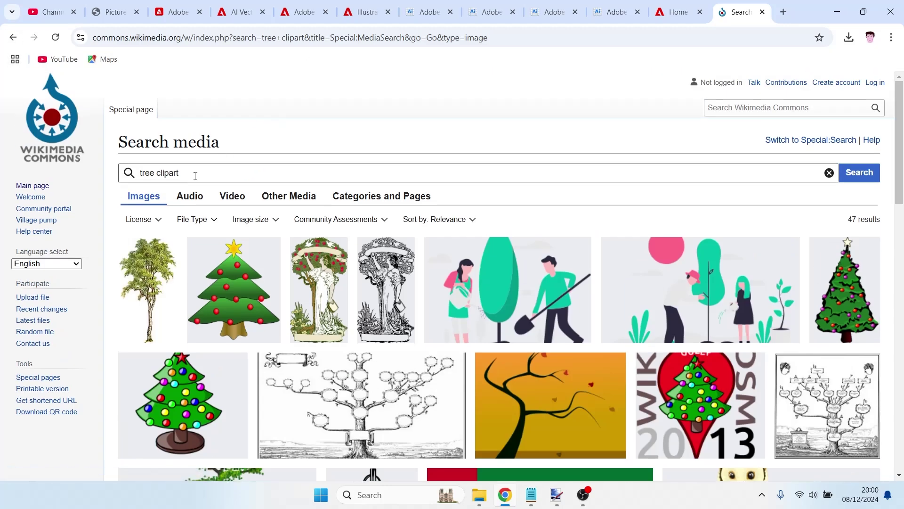
Filter the tree clipart results to images with no license restrictions and preview Christmas tree 02.svg
click(158, 228)
click(160, 303)
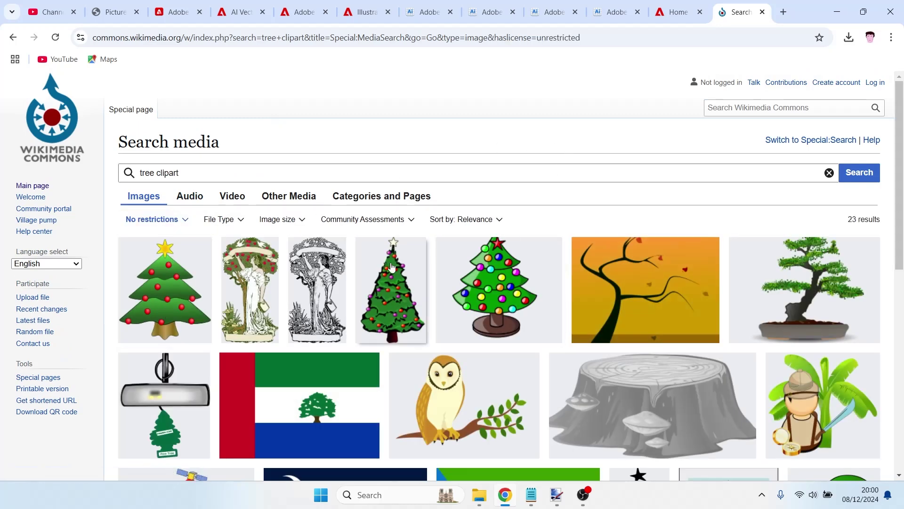
click(392, 267)
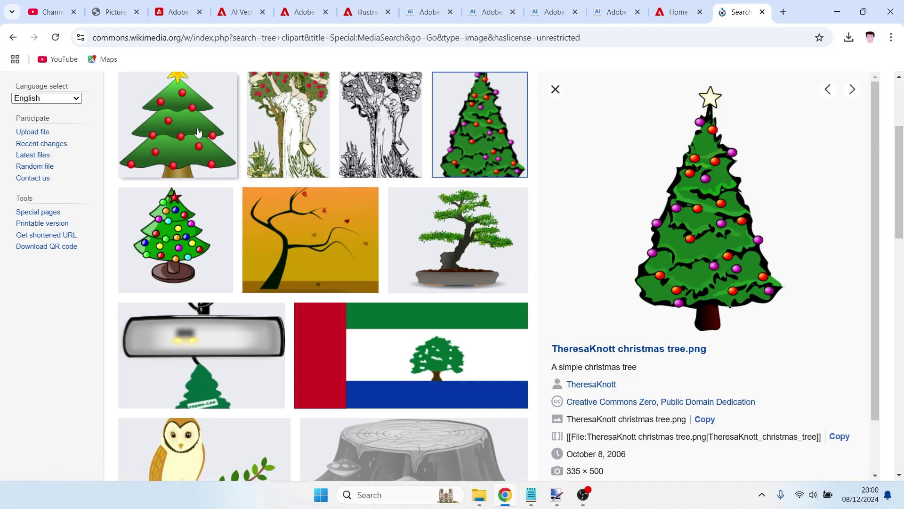
click(184, 137)
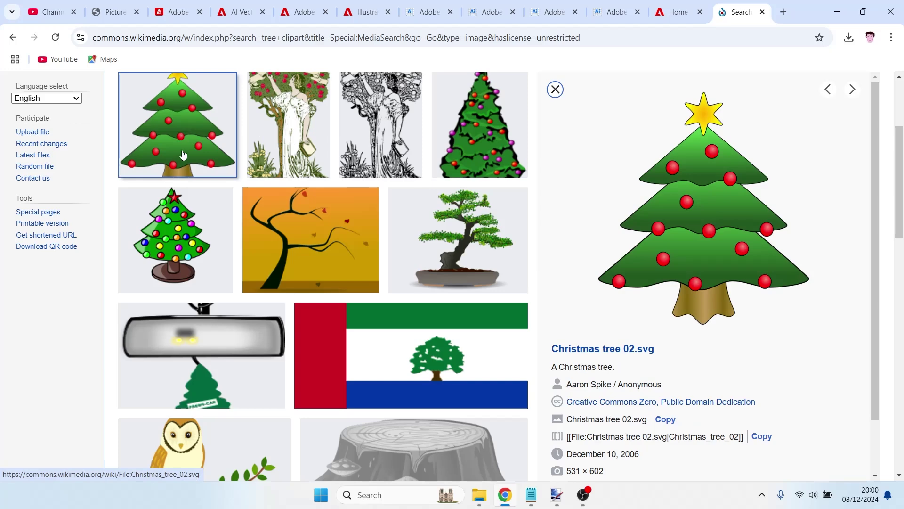
Take a screen snip of the previewed Christmas tree and paste it into a new 485 × 512 pixel image in Paint.NET
key(super+shift+s)
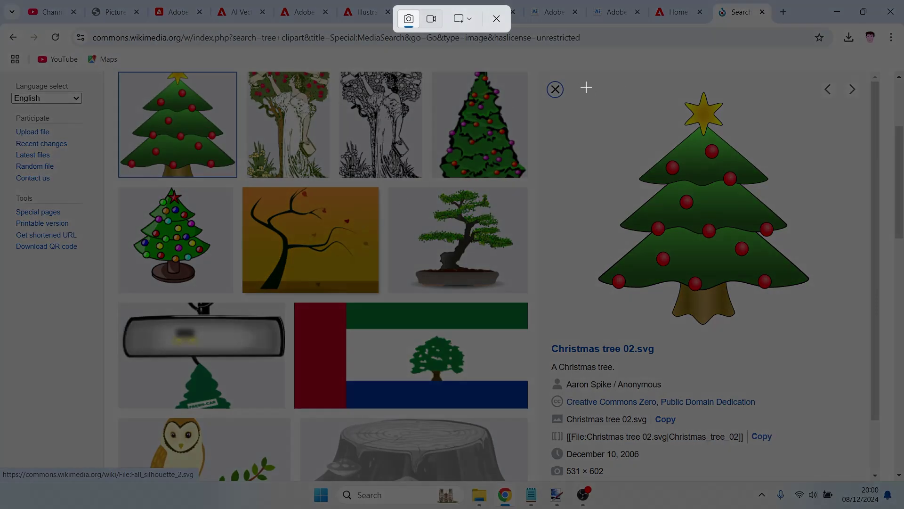
drag(586, 84, 815, 326)
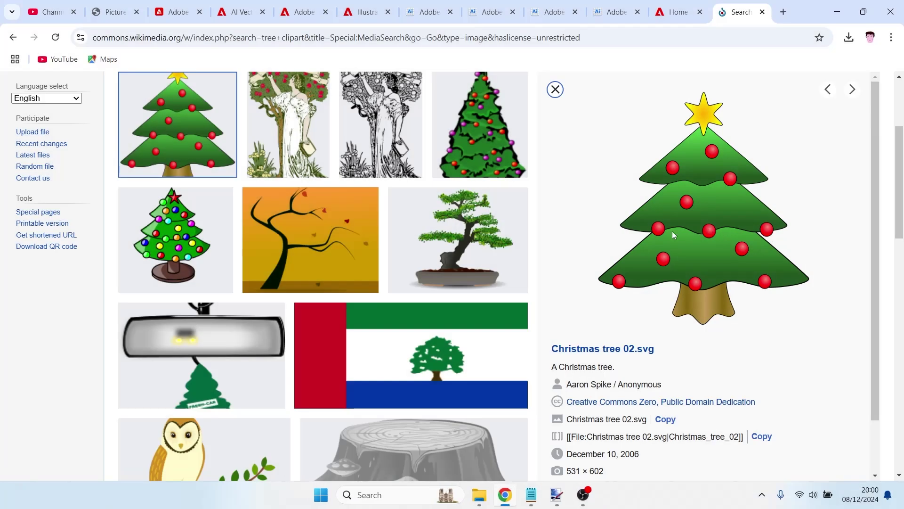
click(563, 501)
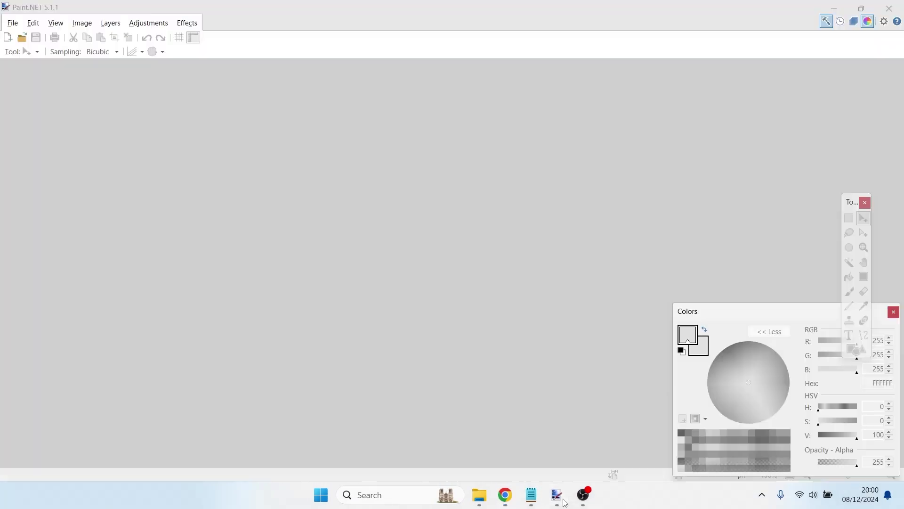
key(ctrl+n)
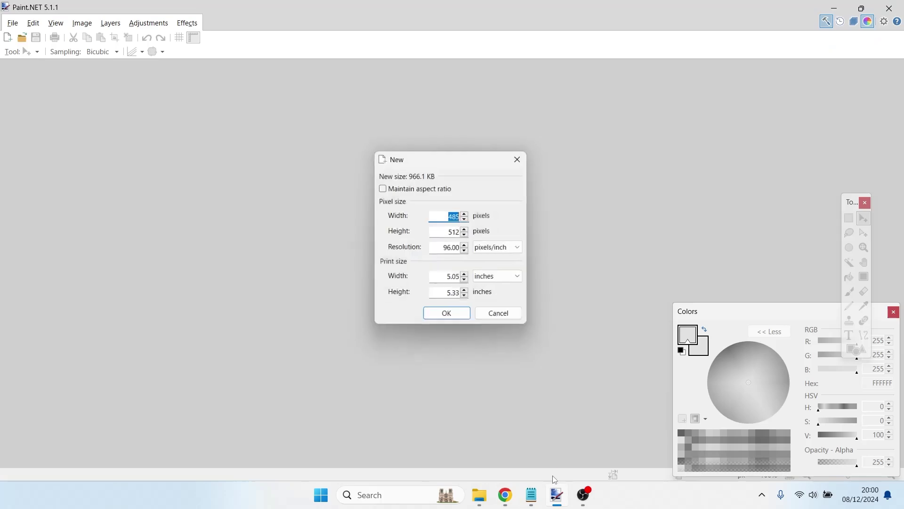
key(Return)
key(ctrl+v)
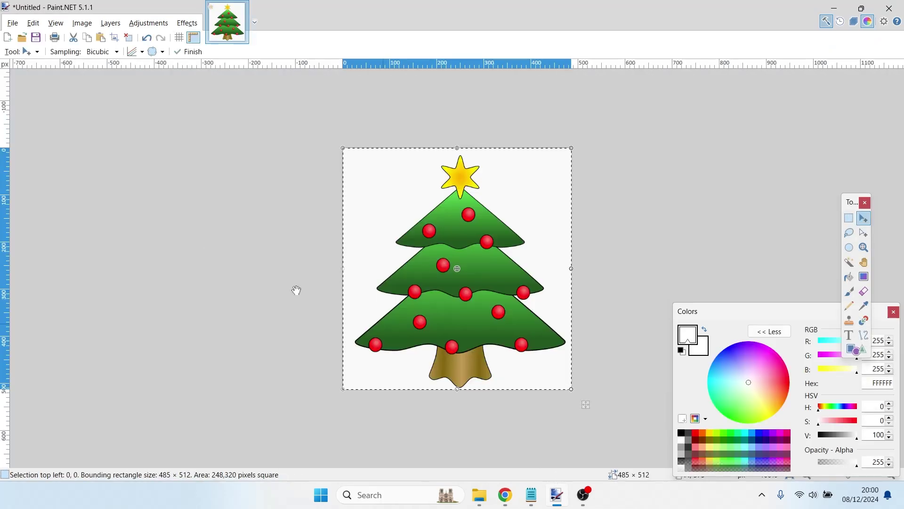
Save the Christmas tree image as Tree.png in the Downloads folder with the default PNG settings and close it
click(6, 24)
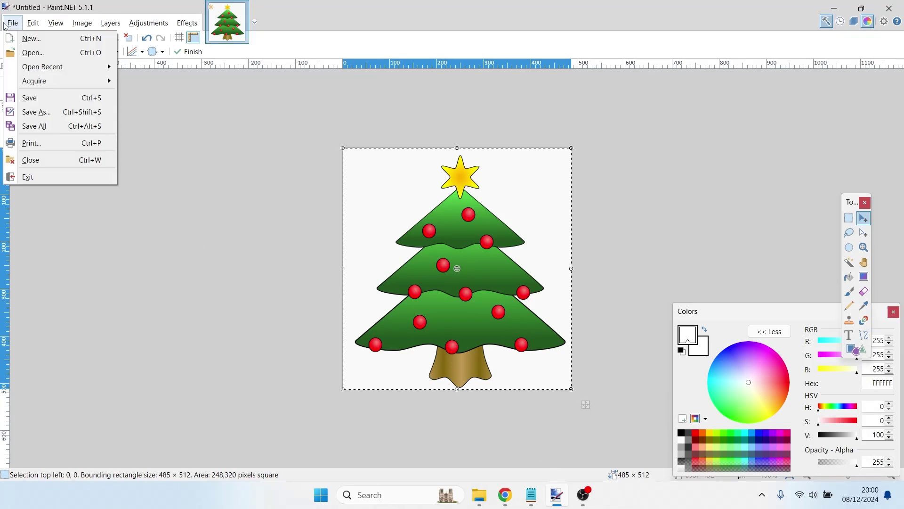
click(25, 116)
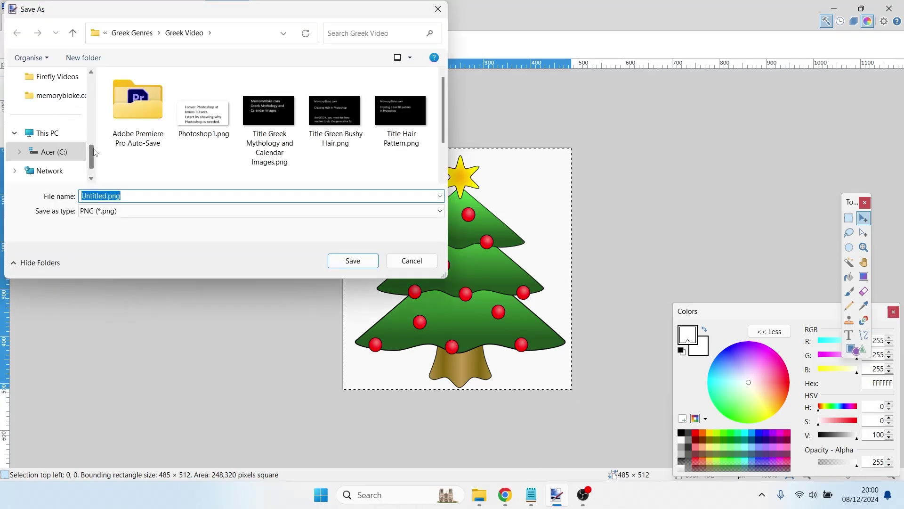
scroll(87, 127, up, 5)
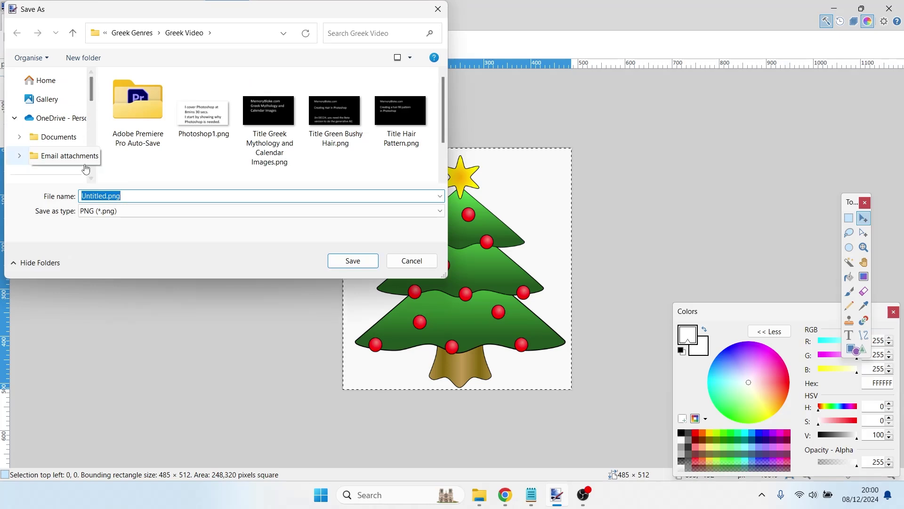
scroll(53, 150, down, 3)
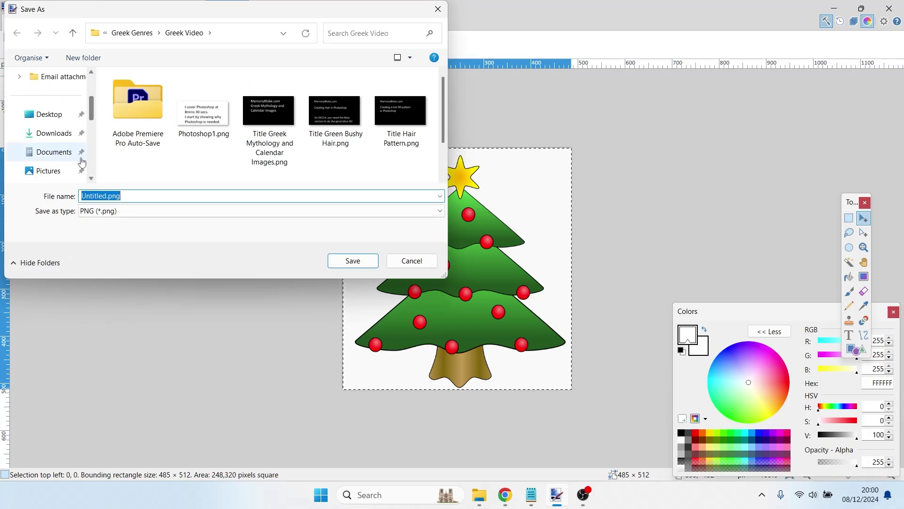
click(51, 133)
click(100, 196)
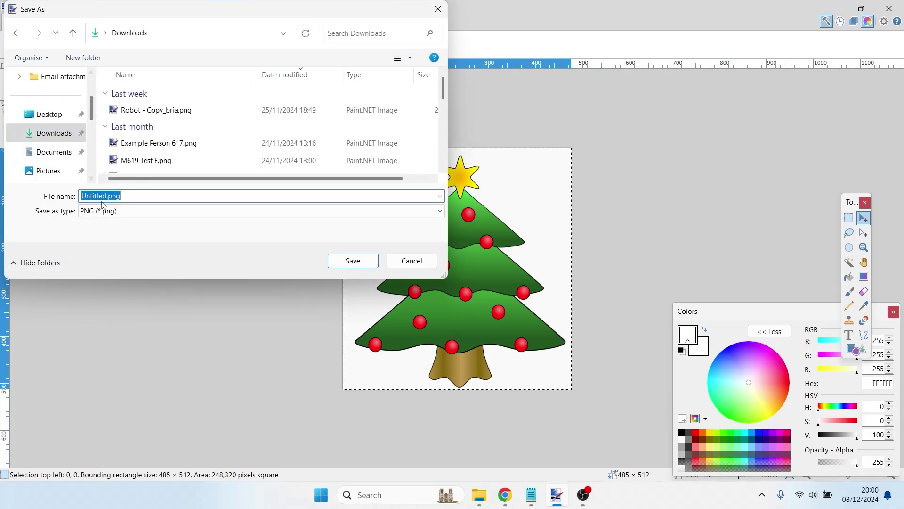
text(Tree)
key(Return)
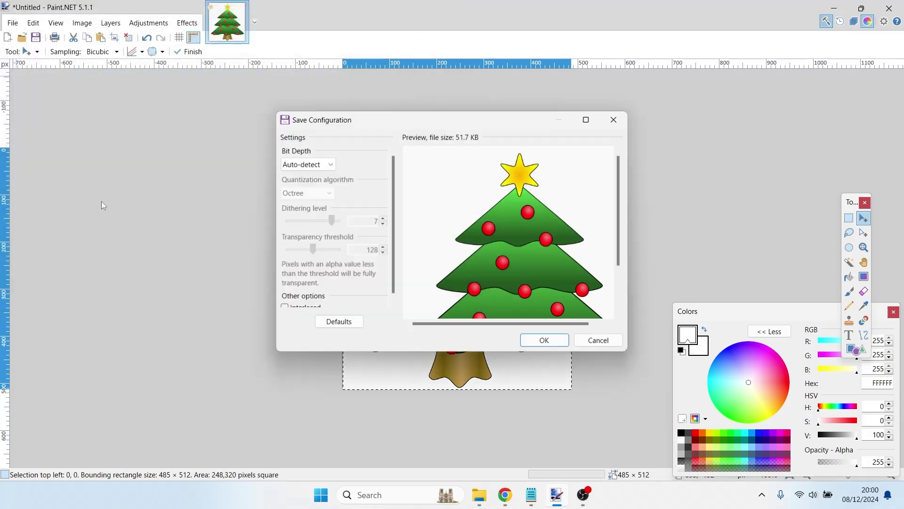
key(Return)
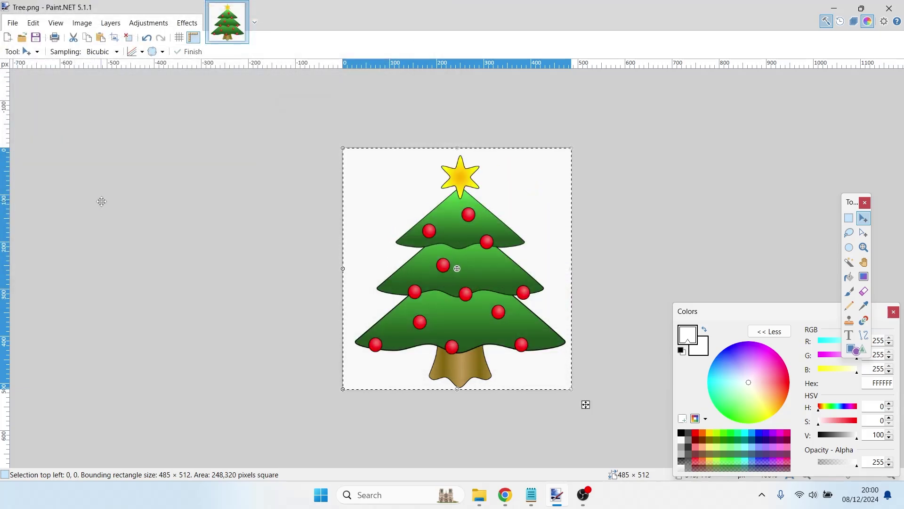
key(ctrl+w)
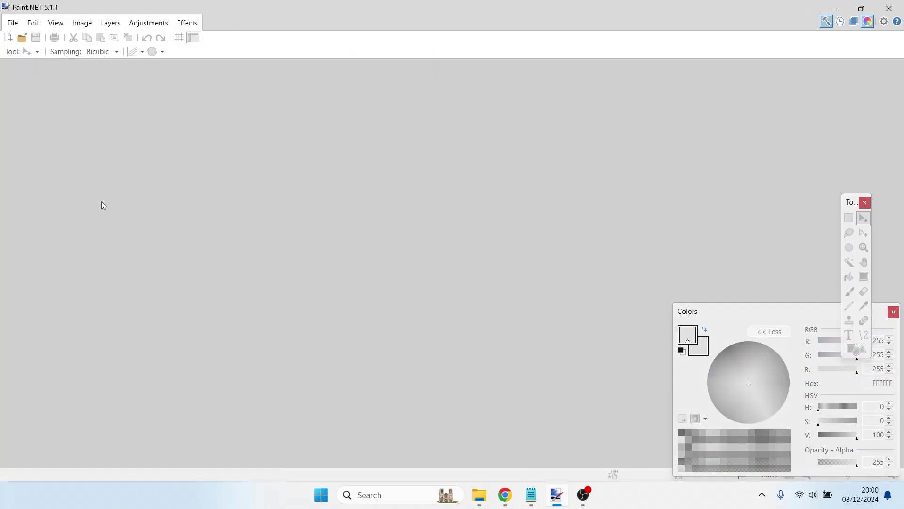
Switch to Adobe Firefly in Chrome, upload Tree.png as the style reference and generate the science object images
click(502, 494)
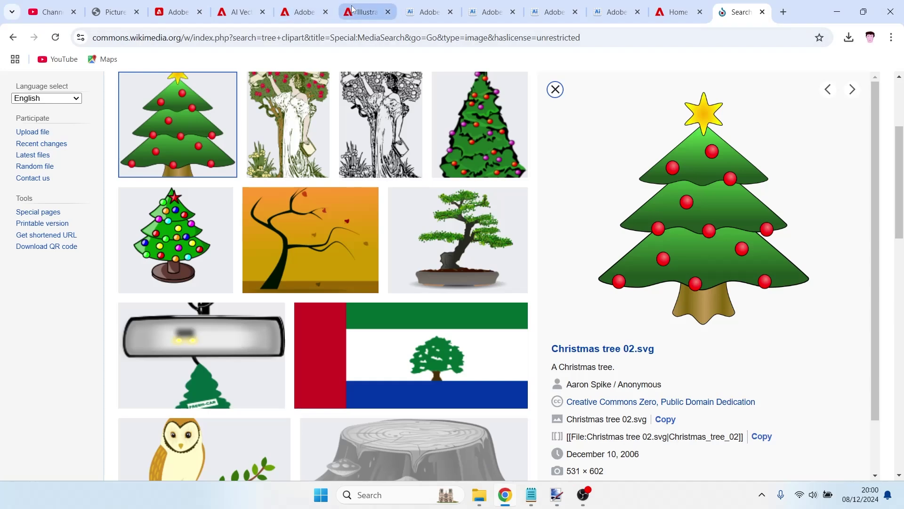
click(288, 14)
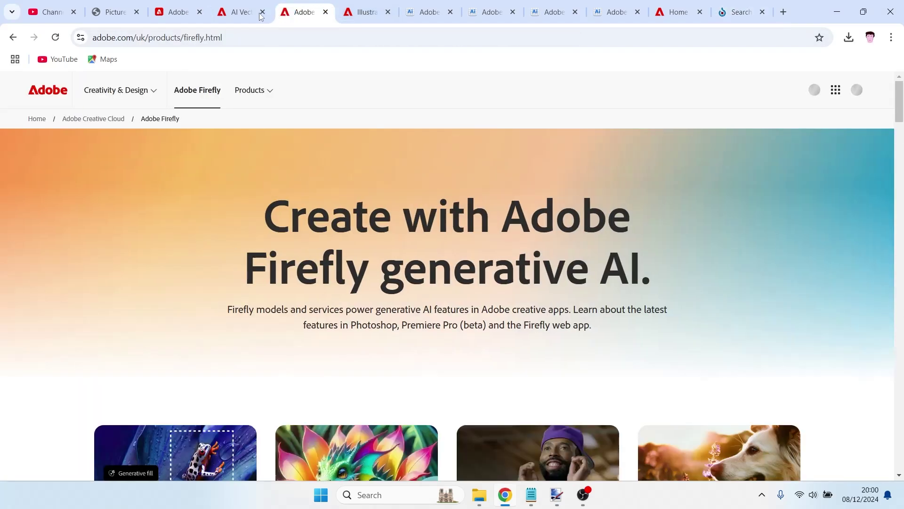
click(239, 14)
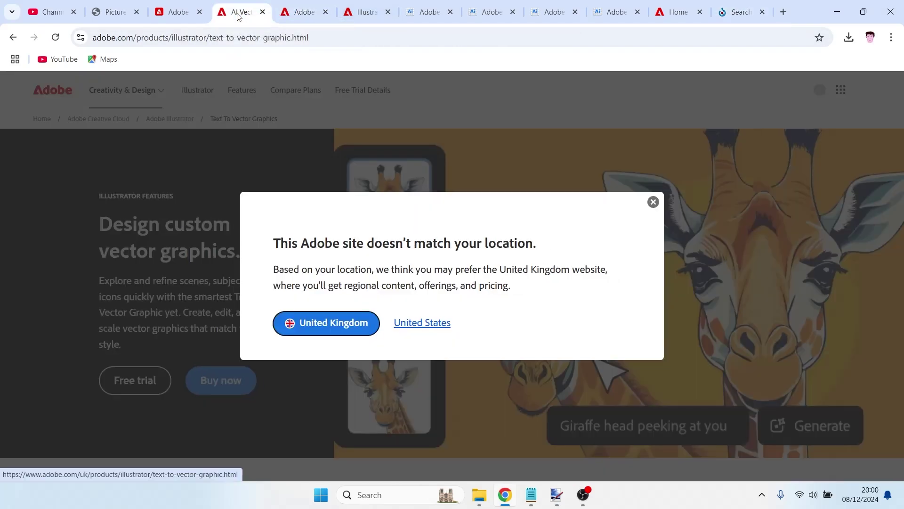
click(177, 16)
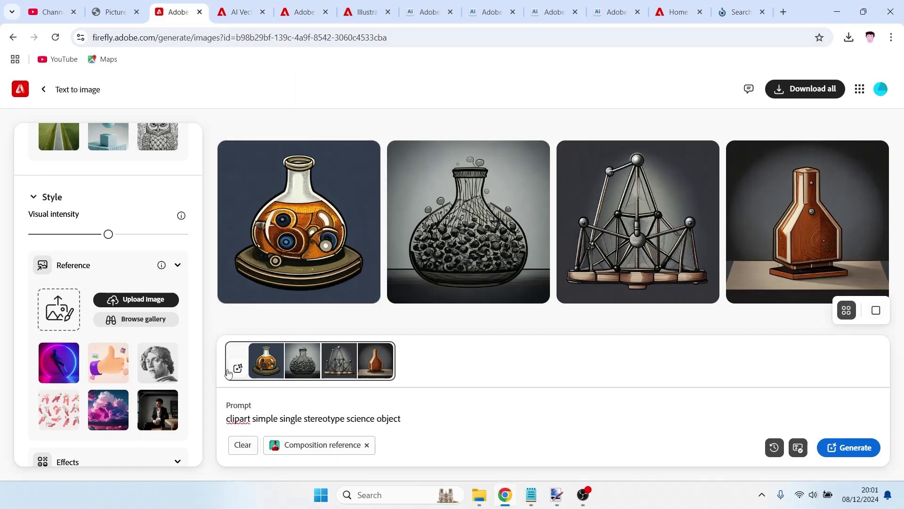
scroll(197, 315, up, 5)
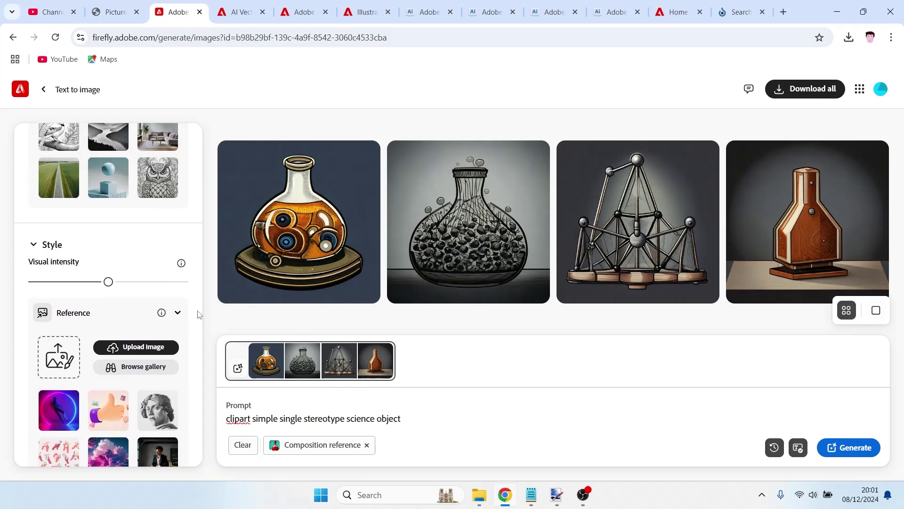
scroll(197, 315, up, 1)
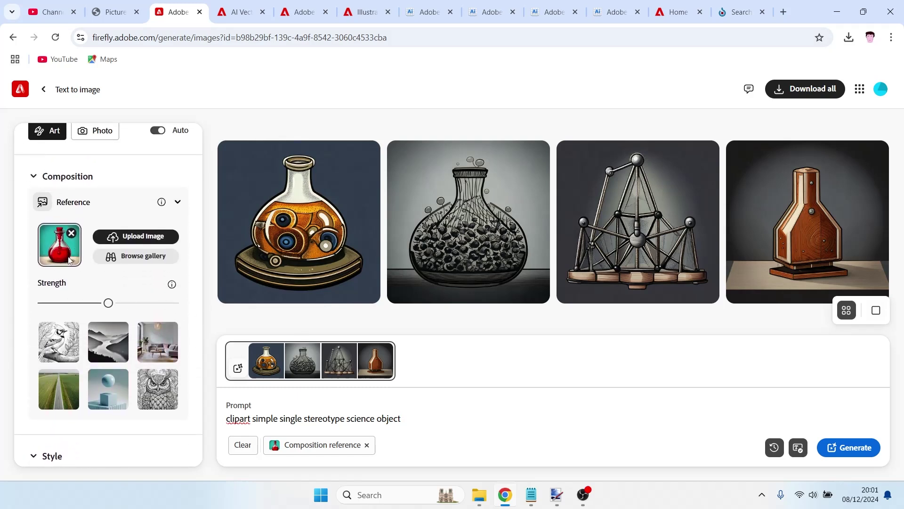
scroll(66, 259, down, 4)
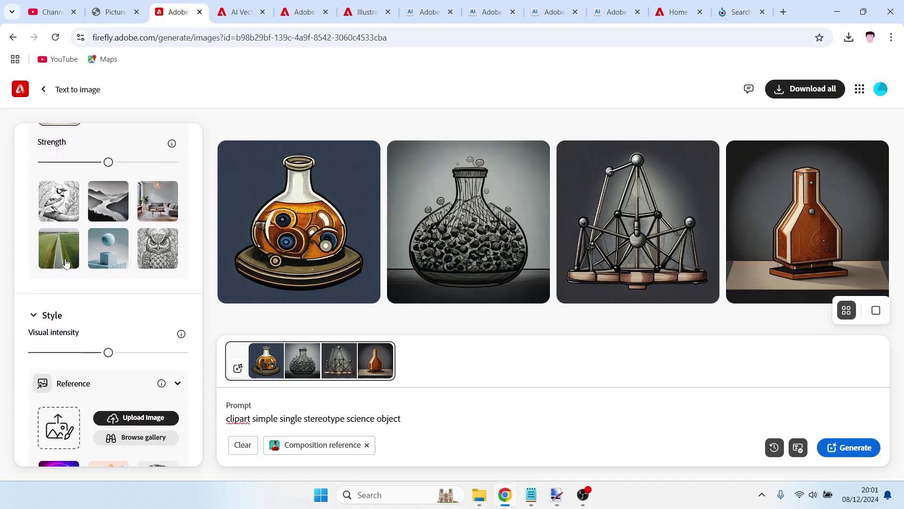
click(65, 387)
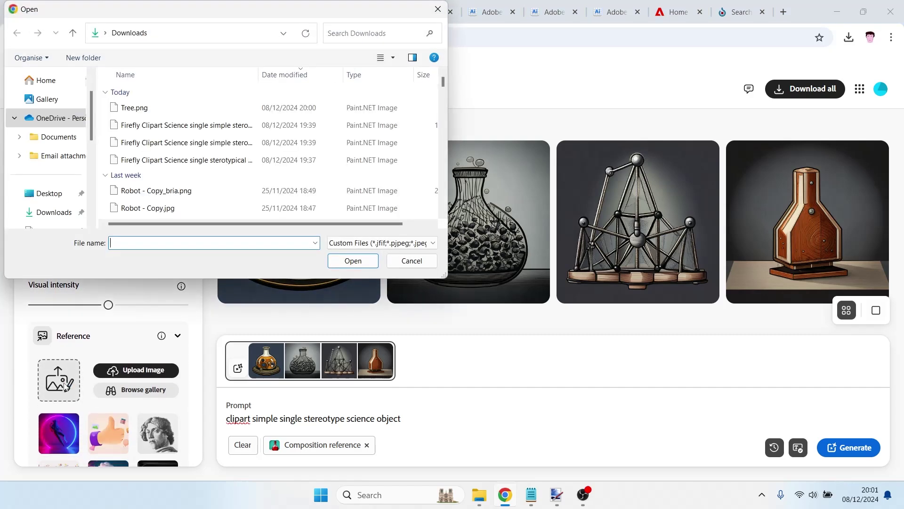
double_click(127, 111)
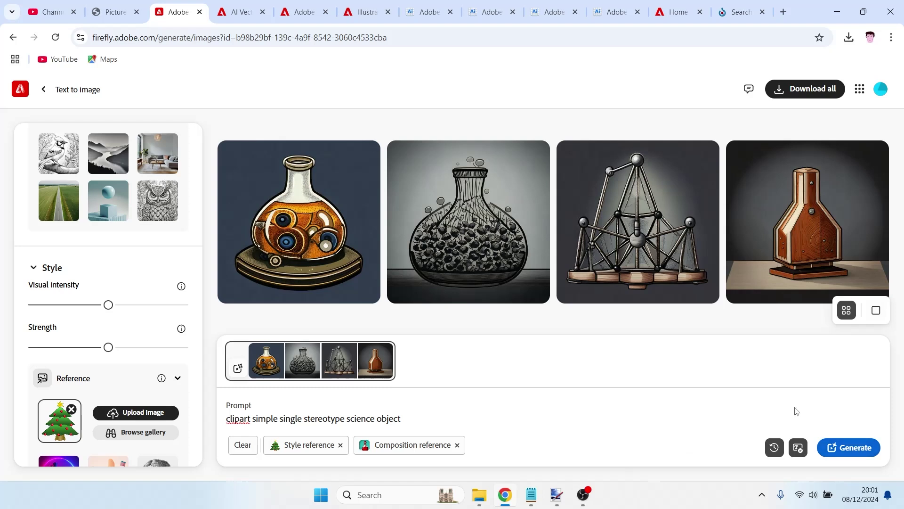
click(856, 448)
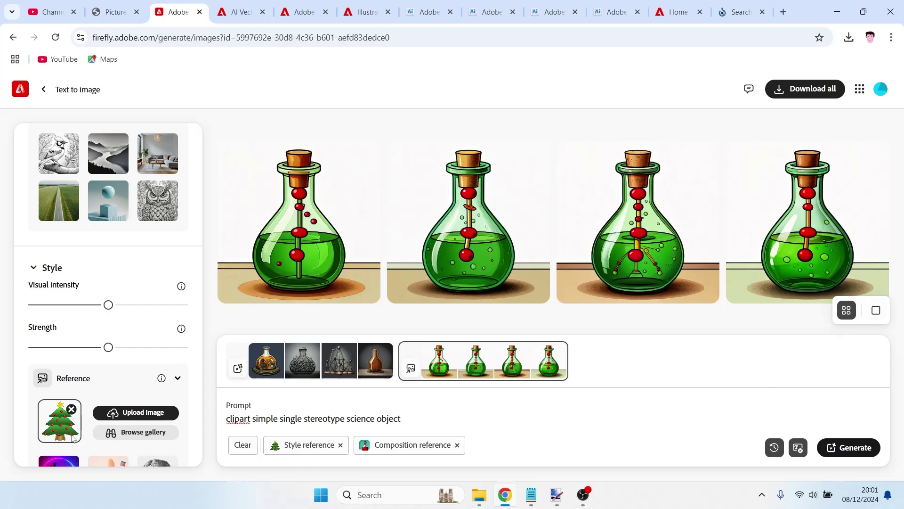
Add "vector" to the start of the prompt and generate the images again
mouse_move(299, 240)
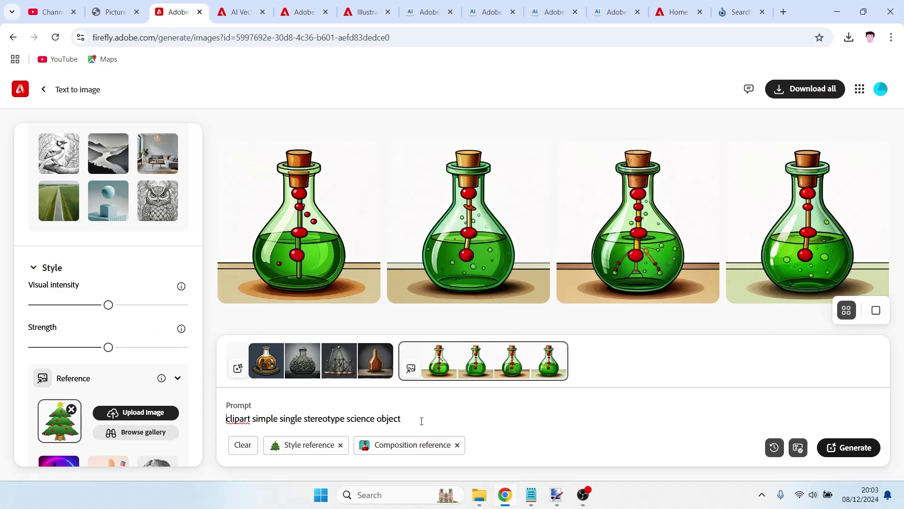
text(vector)
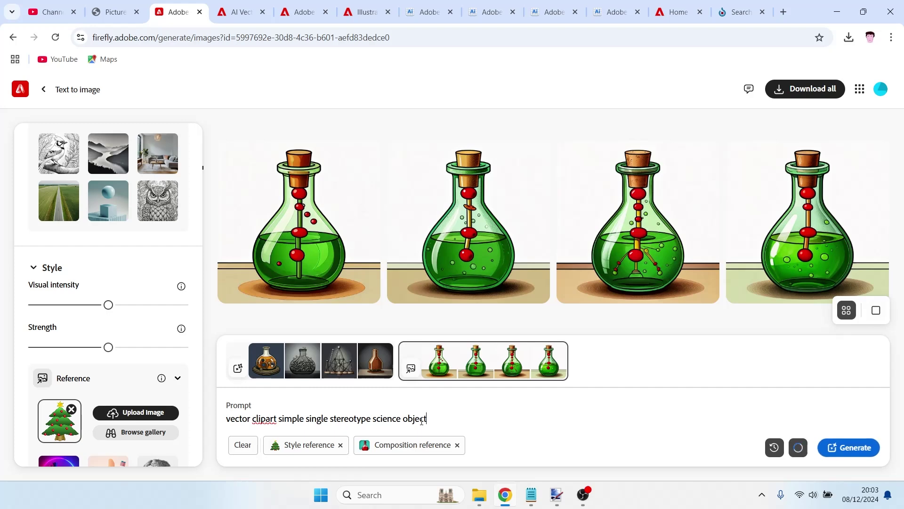
key(Return)
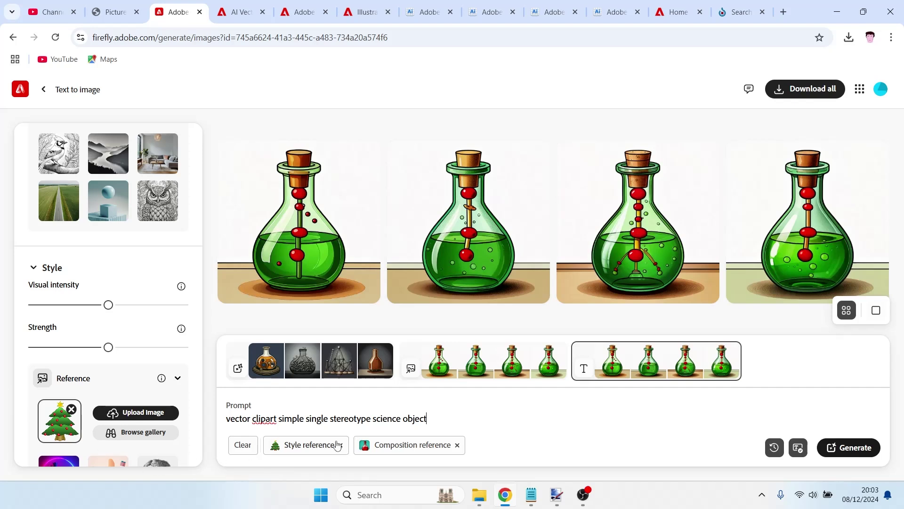
Append "The flask is not sitting on anything." to the prompt and regenerate the images
mouse_move(336, 444)
text(. There is no)
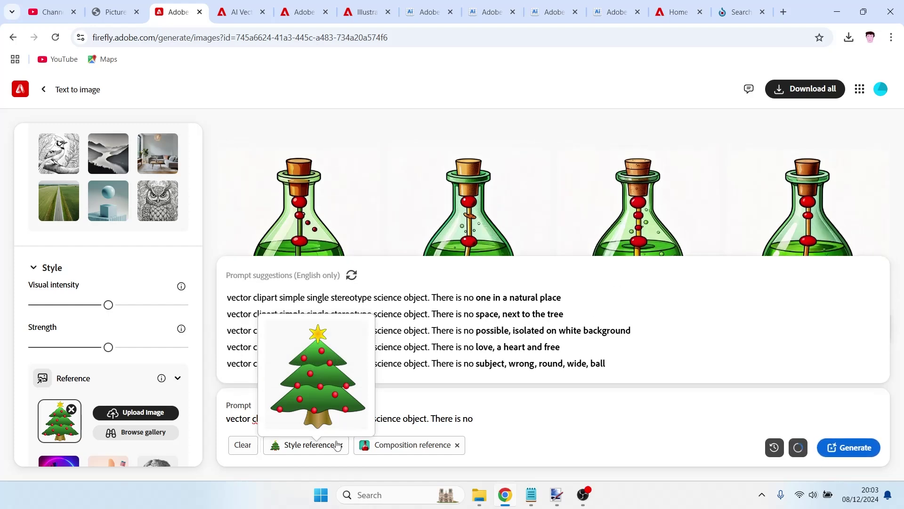
key(ctrl+shift+Left)
key(ctrl+shift+Left)
key(ctrl+shift+Left)
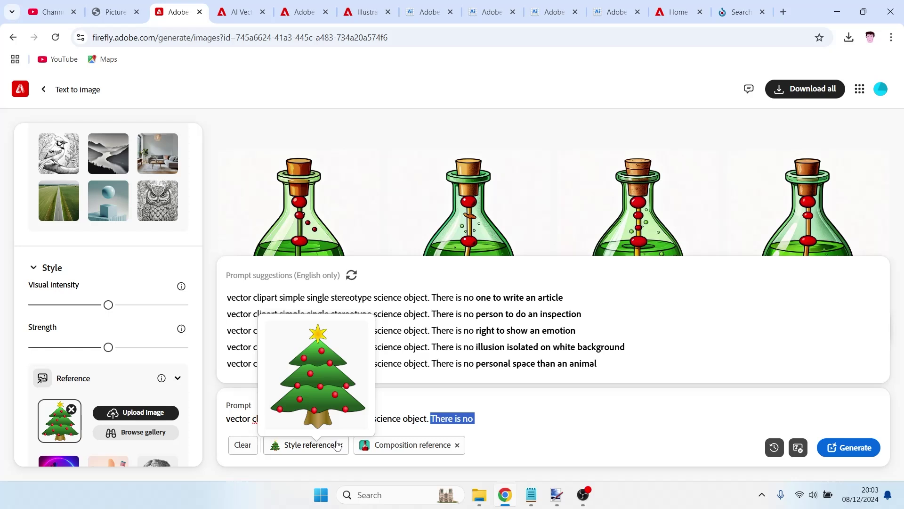
text(The)
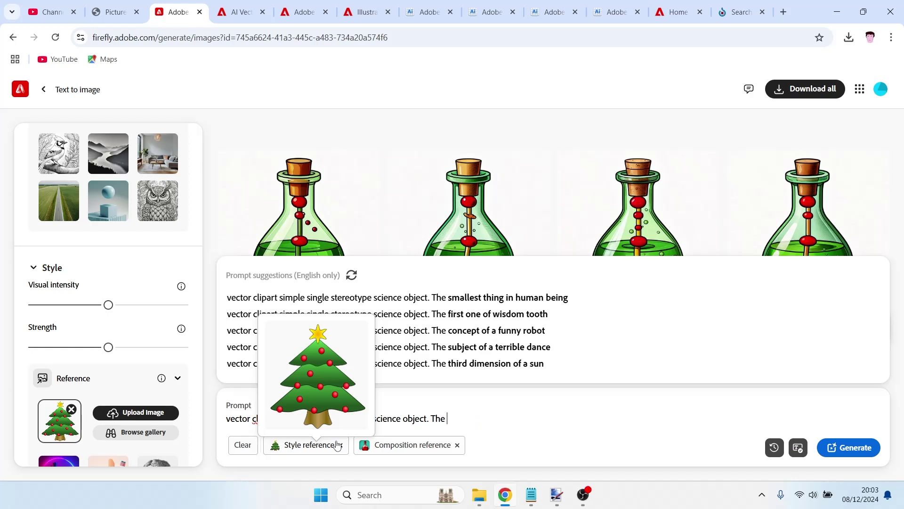
text( flask)
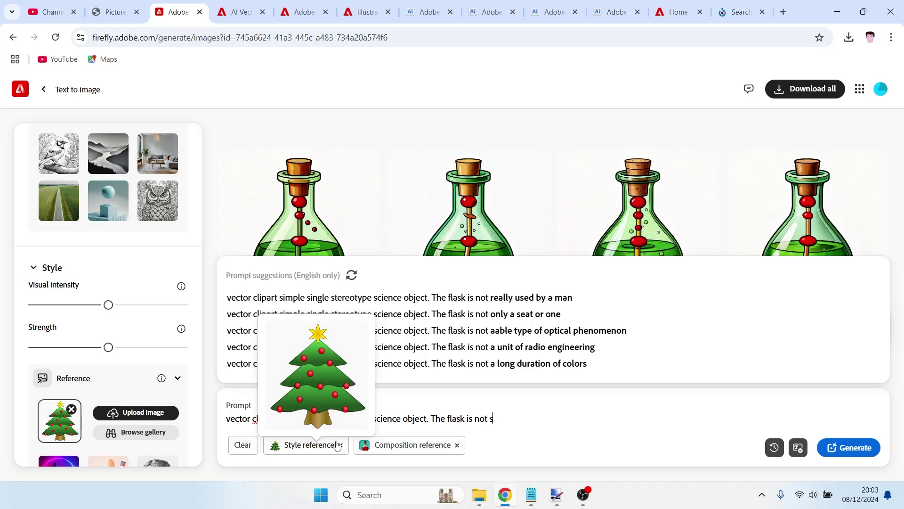
text(is not sitting on anything.)
key(Return)
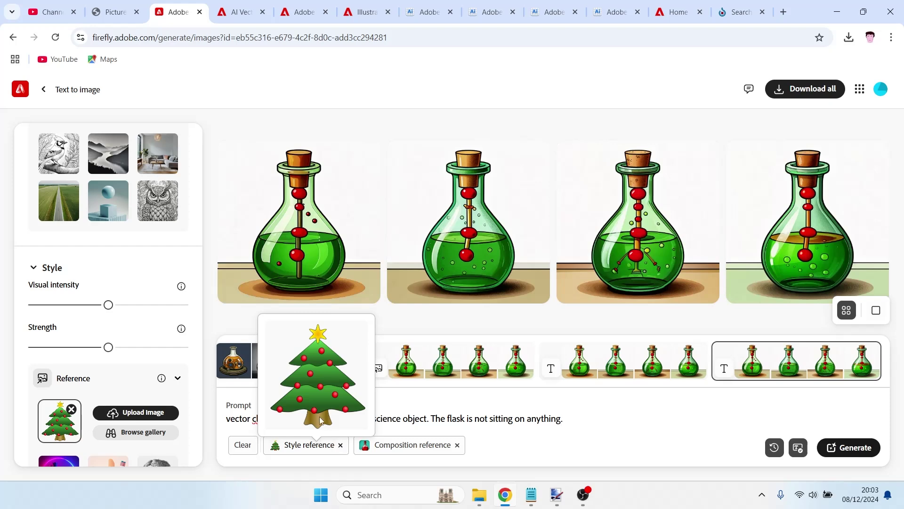
Open the first flask image in Generative fill and mark the table around the flask's base for removal
mouse_move(242, 186)
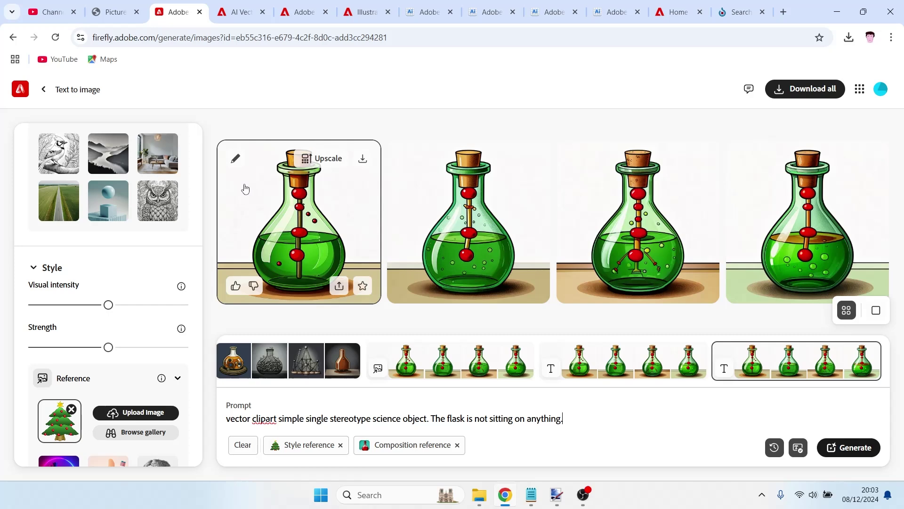
click(235, 159)
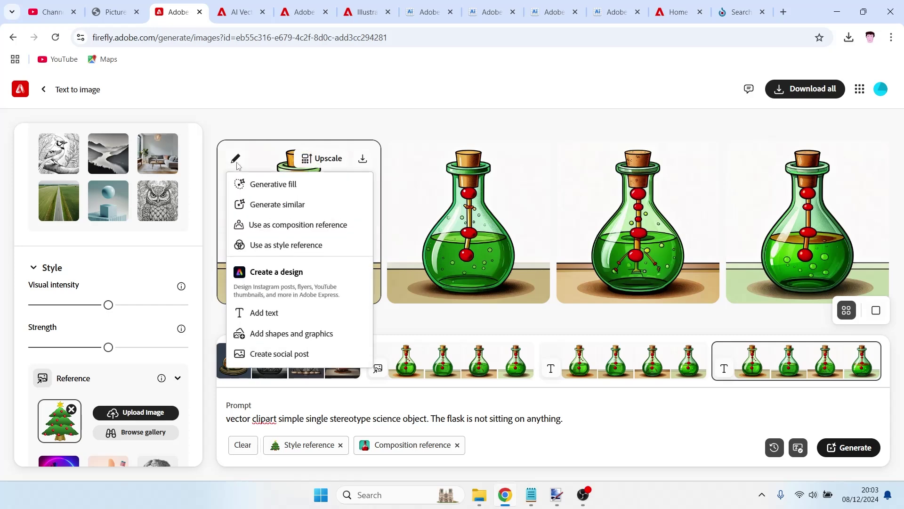
click(264, 183)
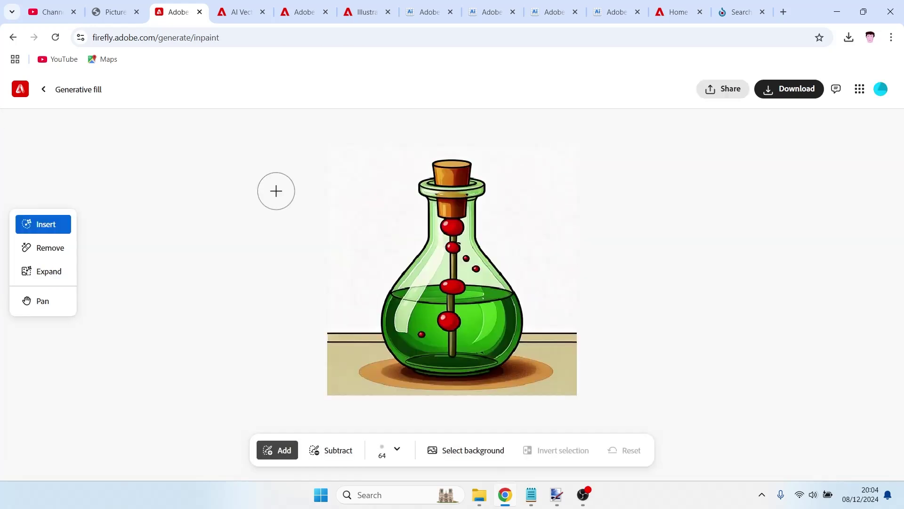
click(47, 254)
mouse_move(317, 331)
mouse_down()
mouse_move(355, 347)
mouse_move(354, 367)
mouse_move(395, 412)
mouse_move(317, 404)
mouse_move(323, 382)
mouse_move(316, 414)
mouse_move(292, 403)
mouse_move(378, 403)
mouse_move(415, 418)
mouse_move(472, 420)
mouse_move(578, 412)
mouse_move(521, 403)
mouse_move(407, 420)
mouse_move(377, 410)
mouse_move(381, 399)
mouse_move(389, 409)
mouse_up()
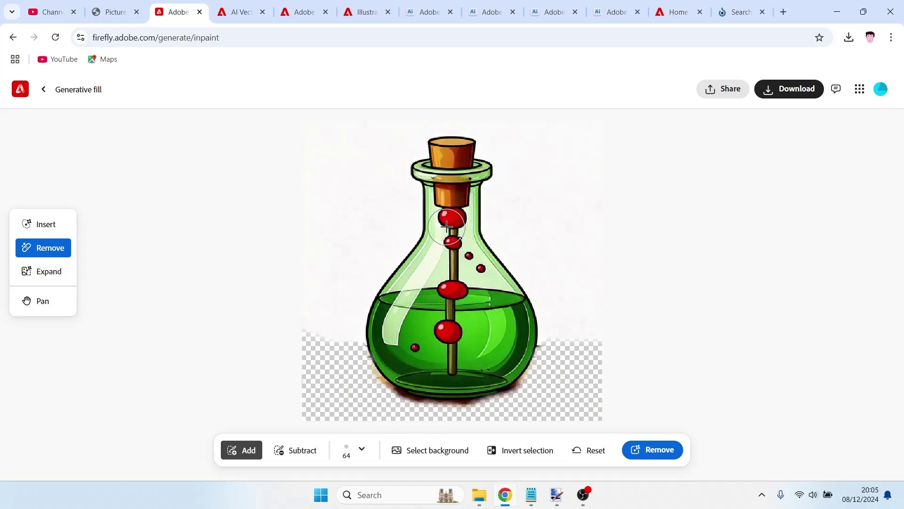
Brush over the red beads, small red bubbles and rod inside the flask, remove all marked areas and keep the first variation
drag(449, 229, 459, 222)
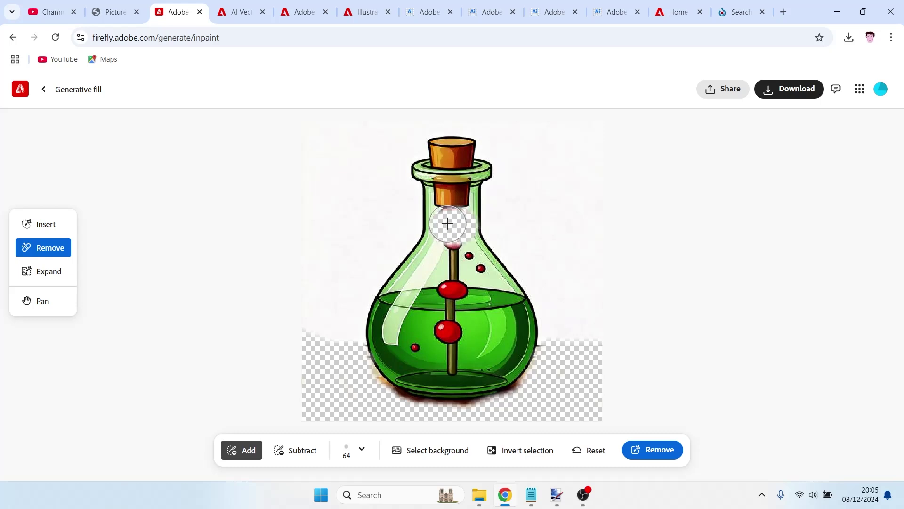
drag(449, 282, 475, 268)
drag(447, 325, 415, 342)
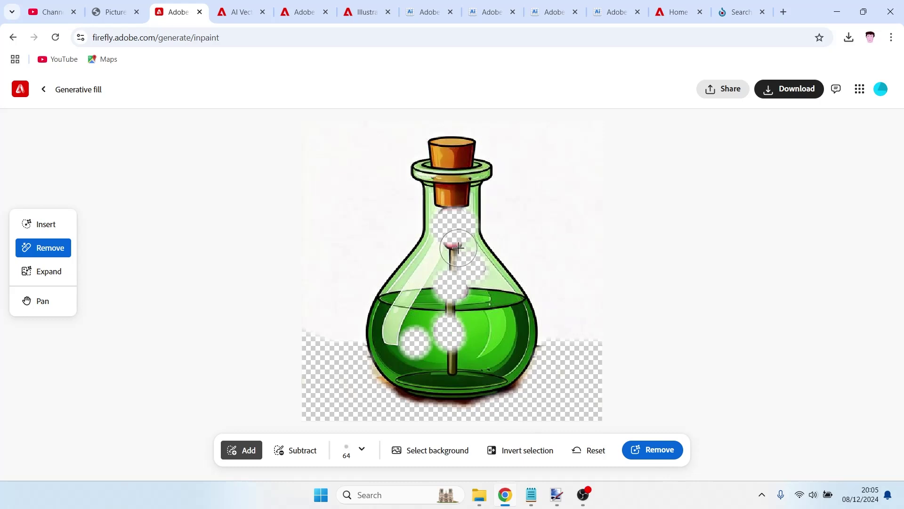
drag(454, 248, 454, 364)
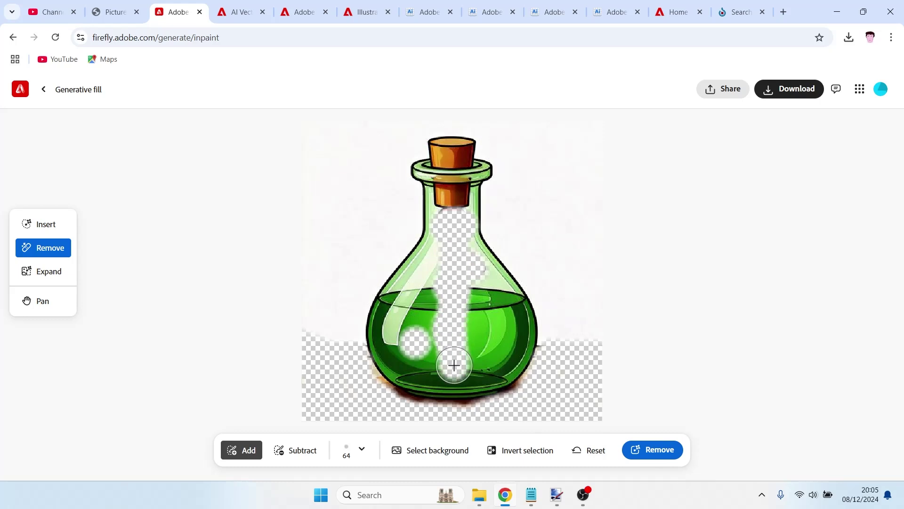
click(662, 458)
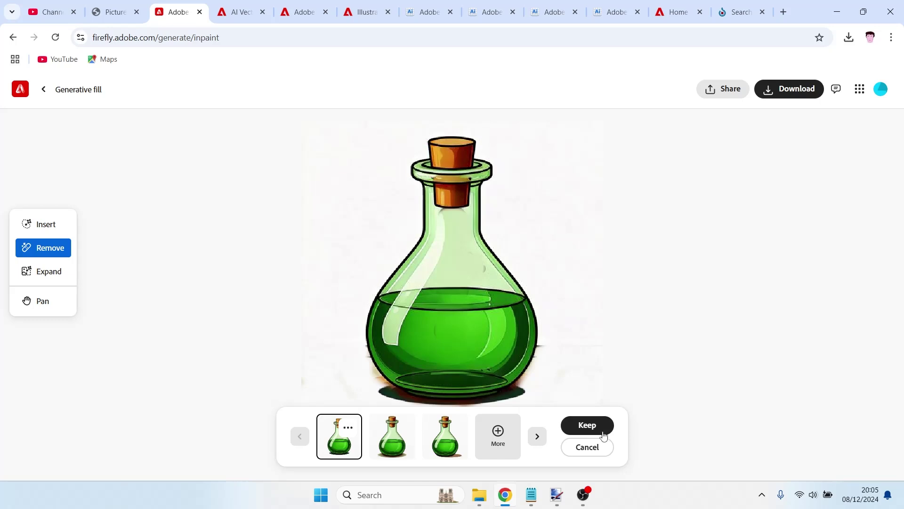
click(587, 425)
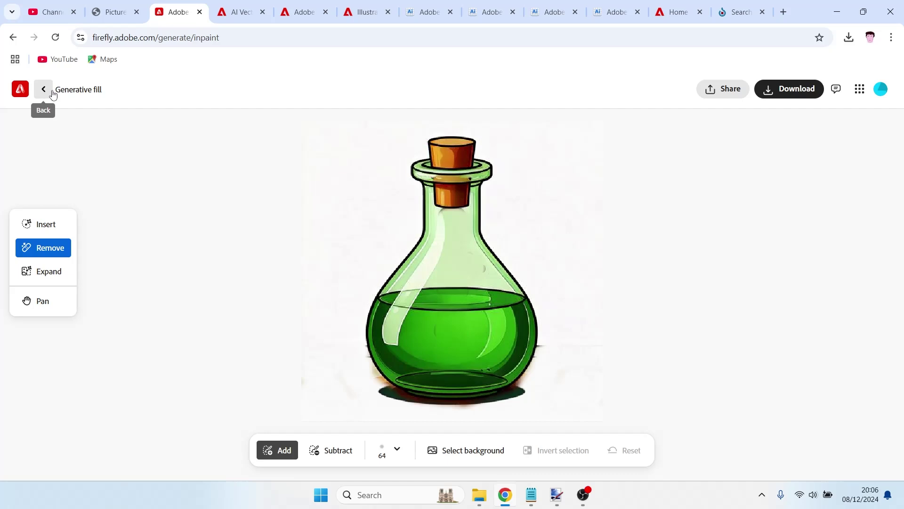
Select the flask image's background and try to save the picture directly from the canvas
click(469, 452)
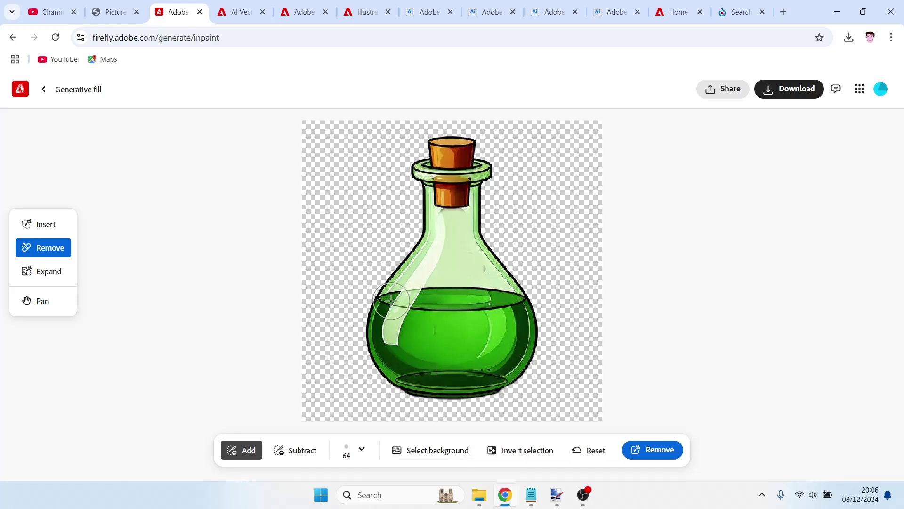
right_click(356, 212)
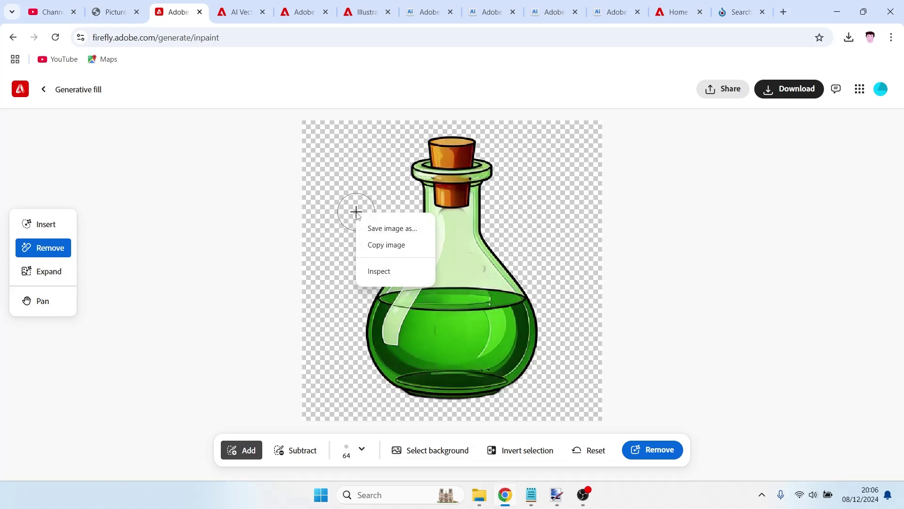
click(394, 228)
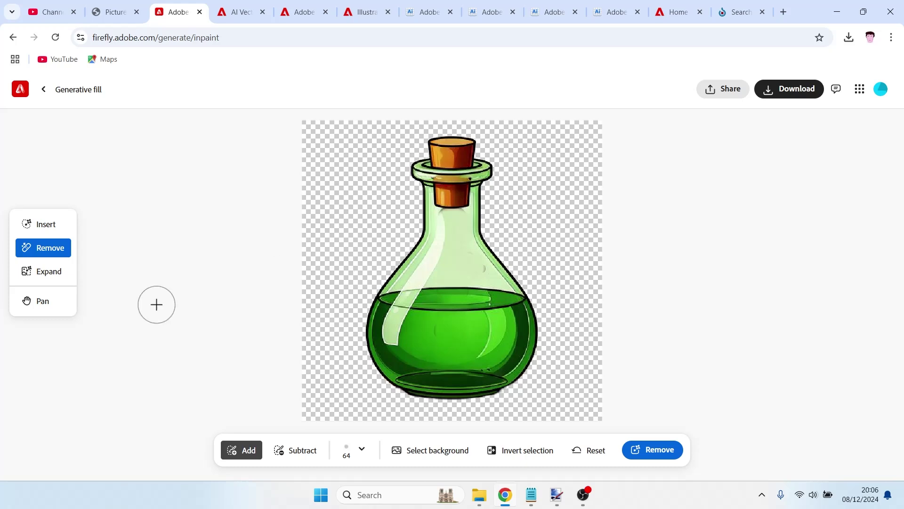
click(55, 310)
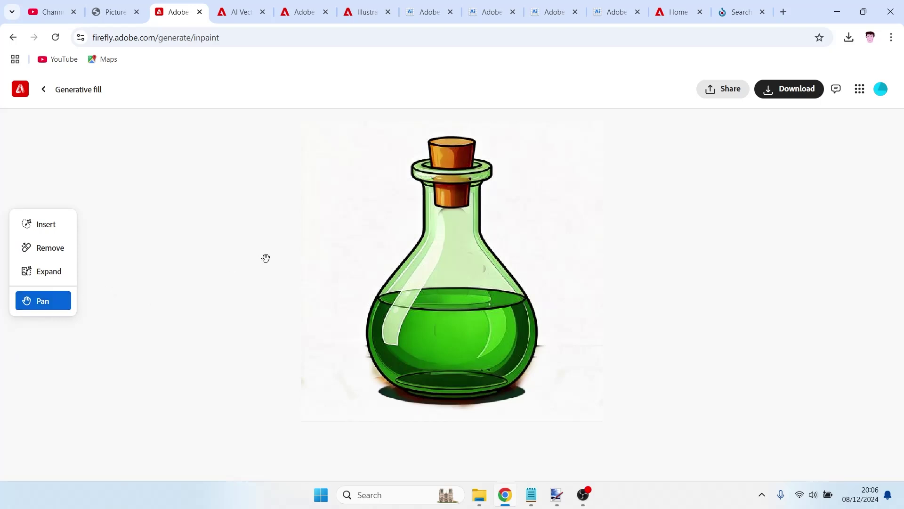
right_click(375, 218)
click(395, 234)
Capture a screen snip of the flask picture and paste it into a new image in Paint.NET
key(super+shift+s)
drag(309, 127, 615, 400)
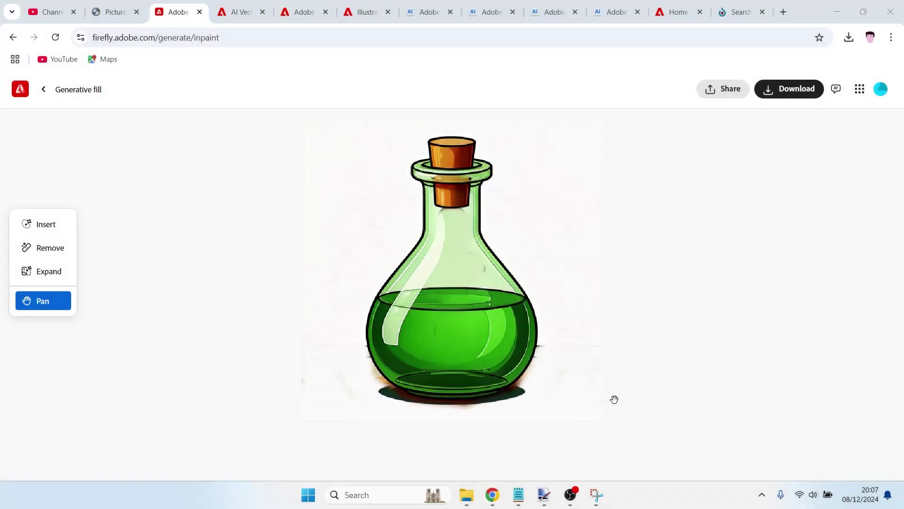
click(564, 497)
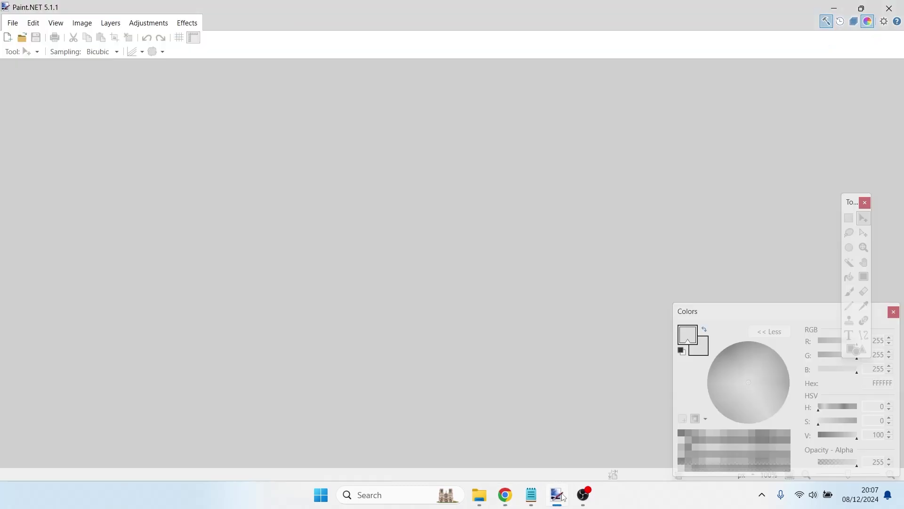
key(ctrl+n)
key(Return)
key(ctrl+v)
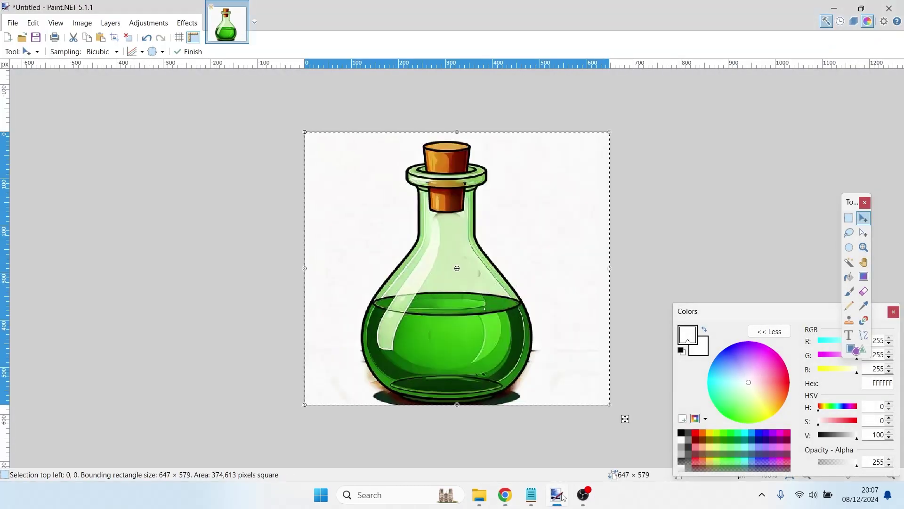
Save the pasted flask image in Downloads as a PNG named Simple Bottle
key(ctrl+s)
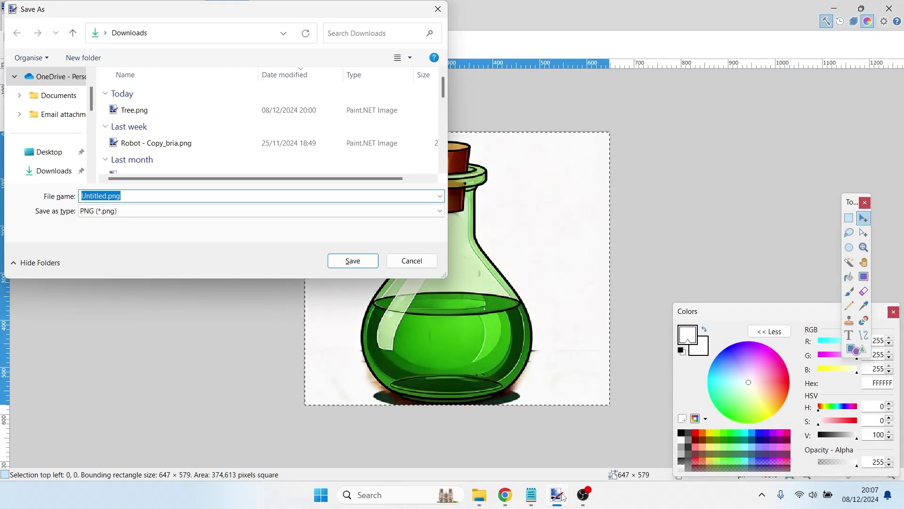
text(Simple )
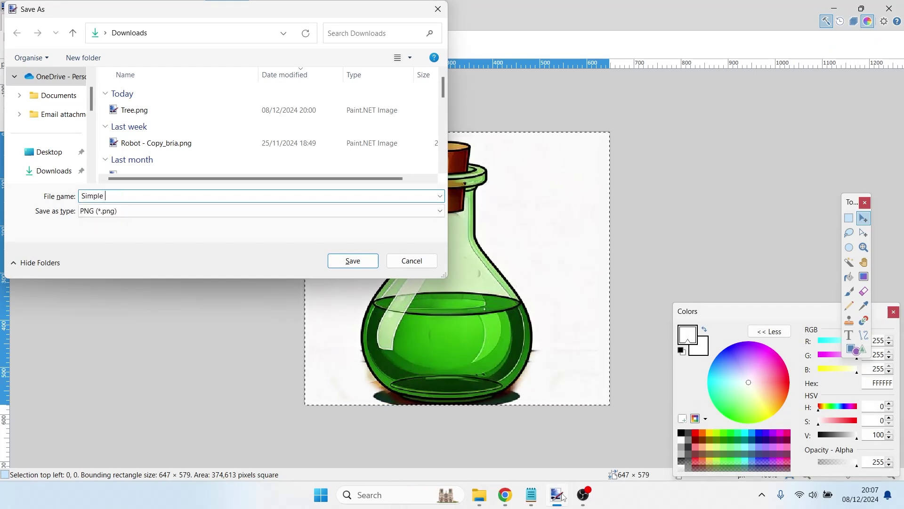
text(Bottle)
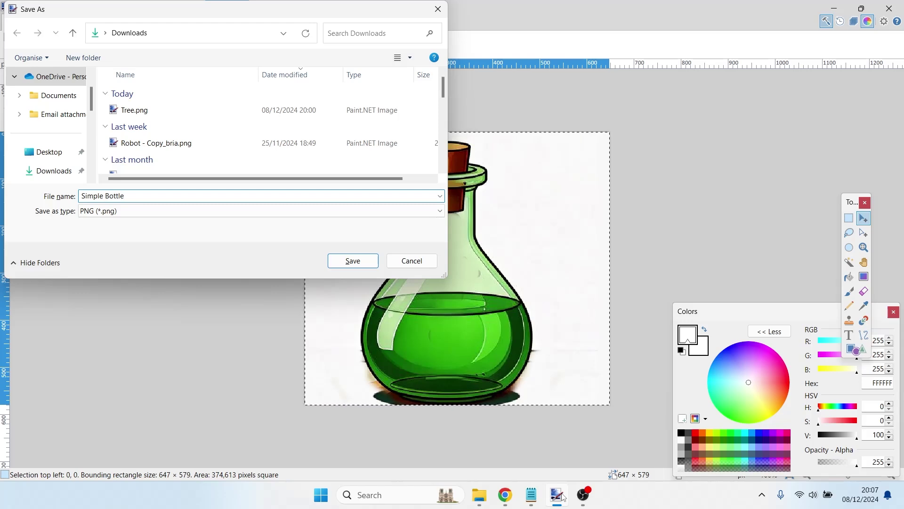
key(BackSpace)
text(le)
key(Return)
key(Return)
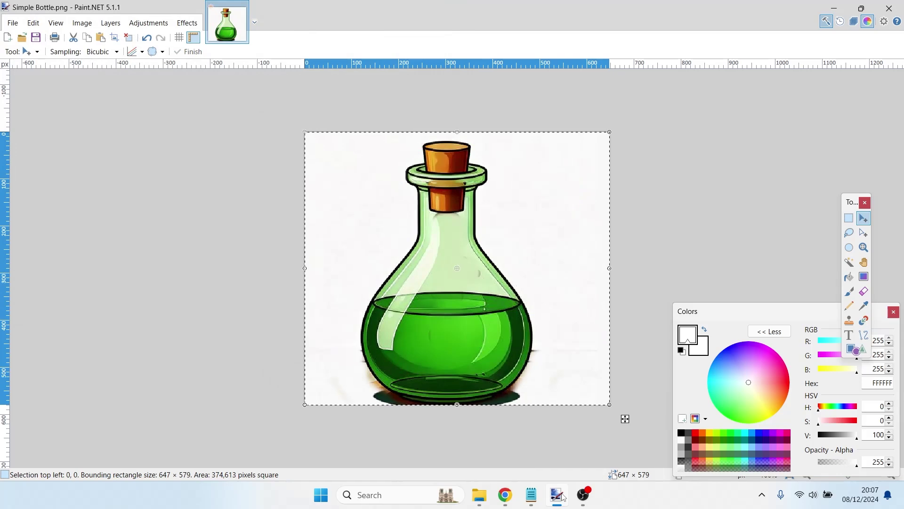
Switch back to Adobe Firefly, leave the flask editor and look through the Generative fill start page
key(alt+Tab)
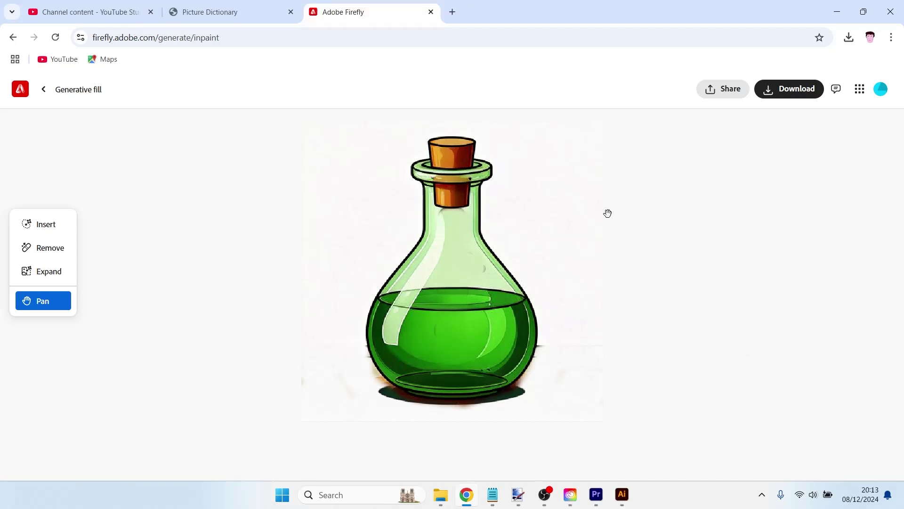
click(44, 90)
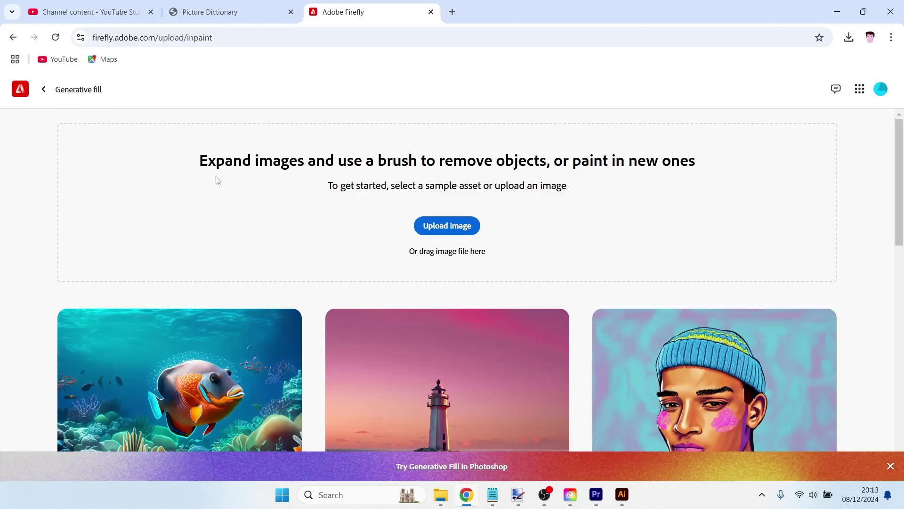
scroll(822, 156, down, 5)
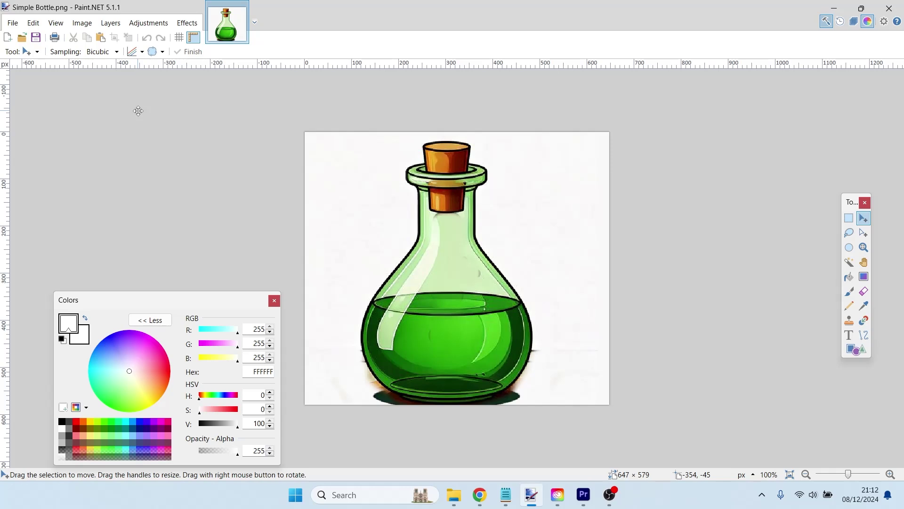
In Paint.NET, select the white background around the flask with the Magic Wand at 75% tolerance, delete it and deselect
click(851, 265)
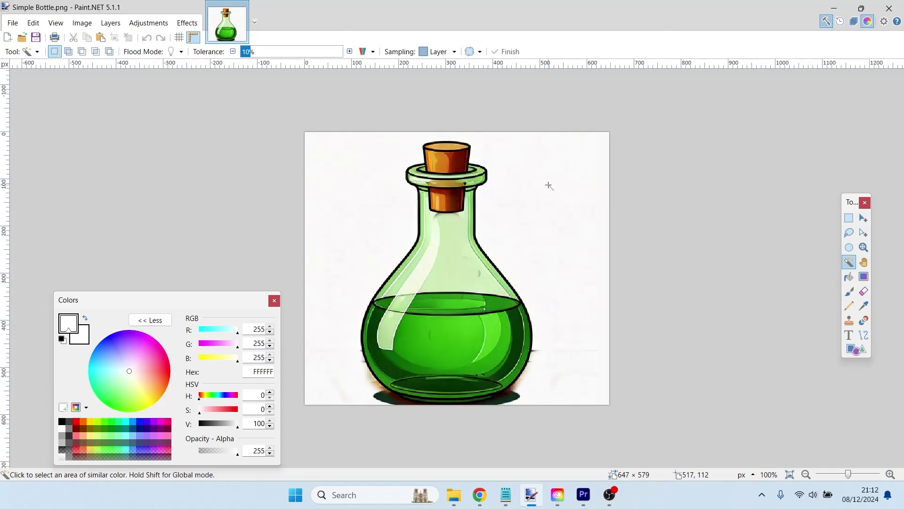
click(549, 185)
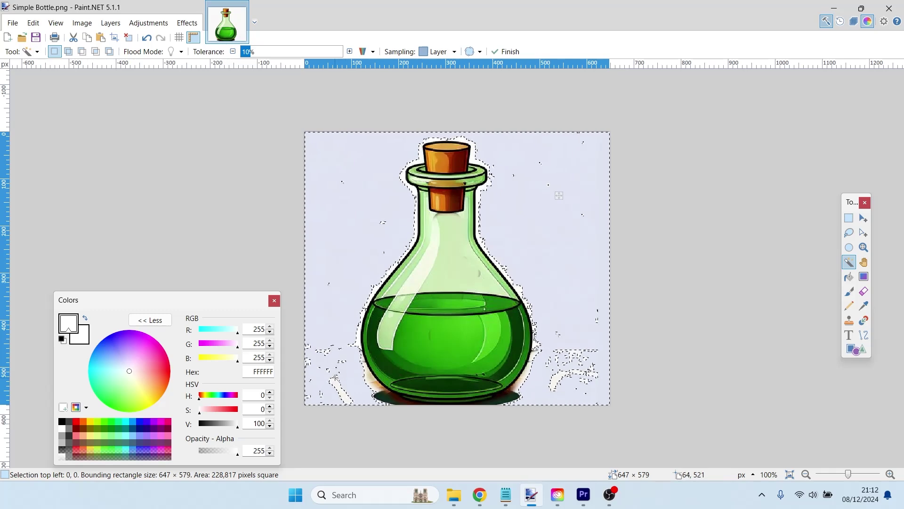
click(274, 51)
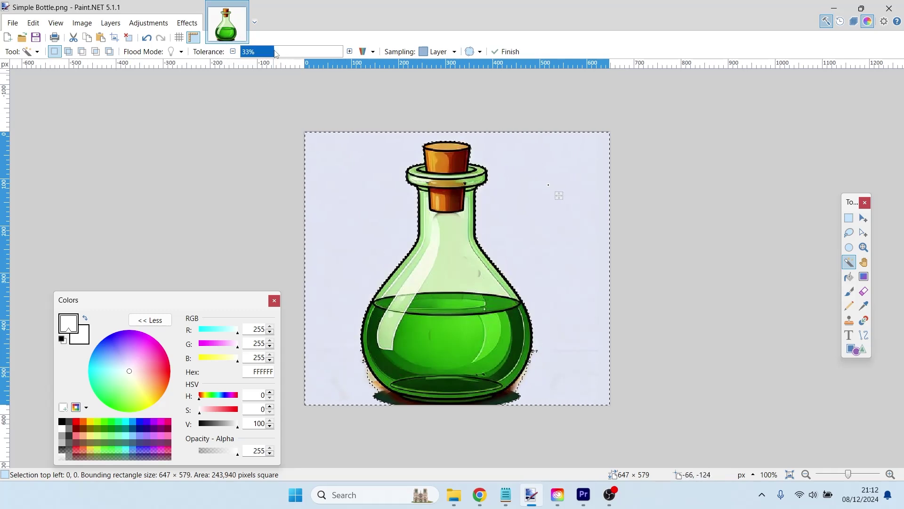
click(309, 54)
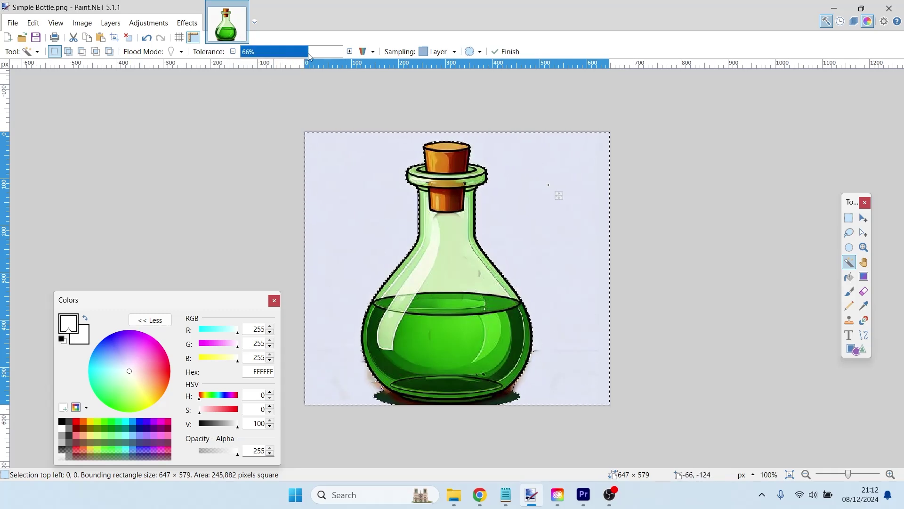
click(331, 56)
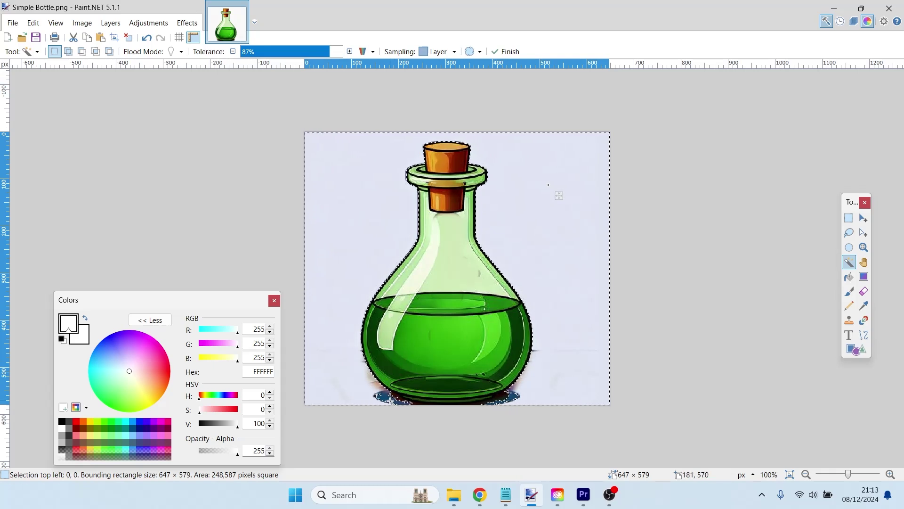
click(318, 52)
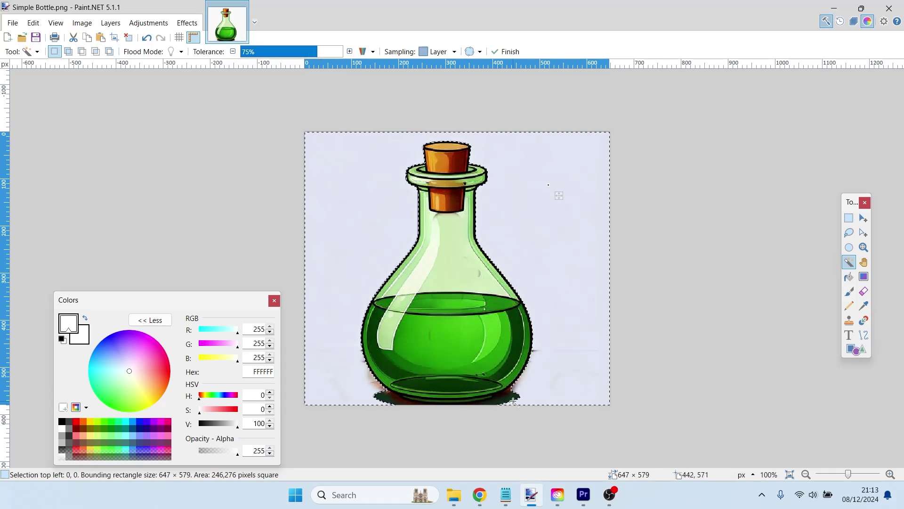
key(Delete)
key(ctrl+d)
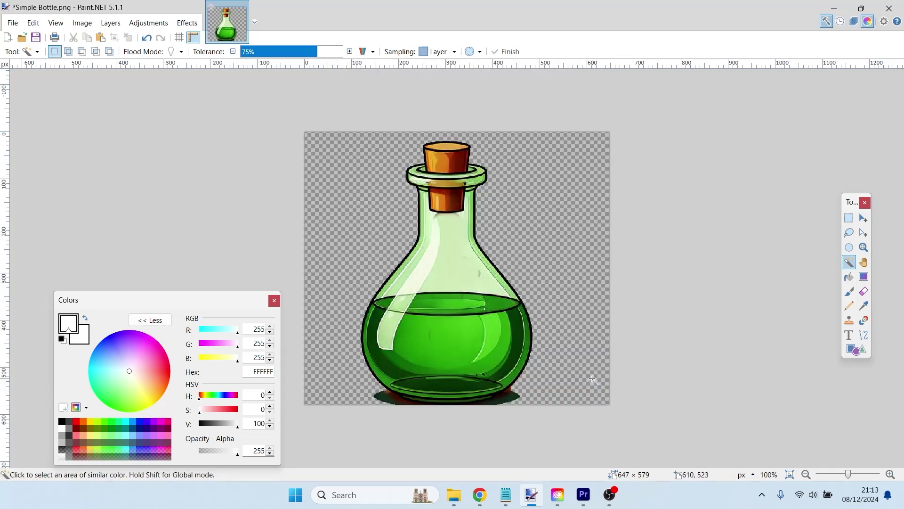
Erase leftover background pixels beside the flask's lower right edge with the Eraser at brush size 11
scroll(593, 379, up, 2)
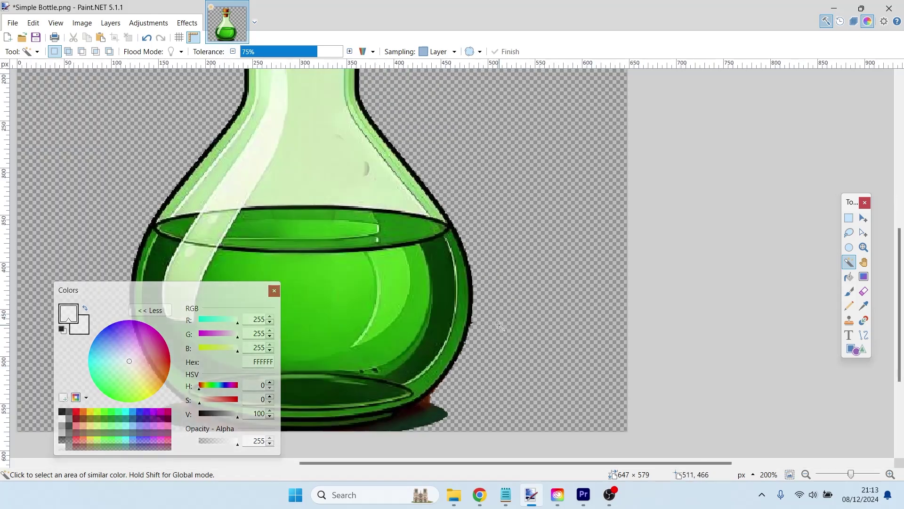
scroll(499, 325, up, 1)
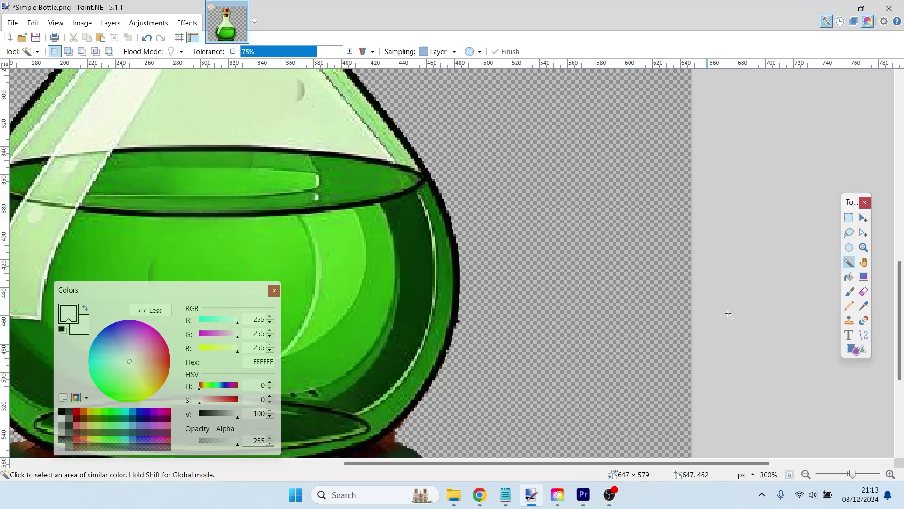
click(863, 291)
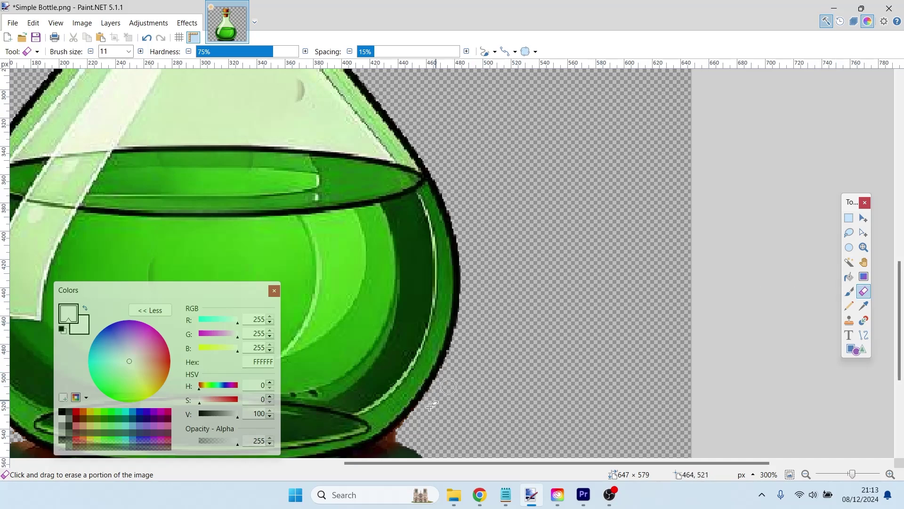
drag(399, 434, 403, 432)
Check the rest of the flask's outline and save the transparent image over Simple Bottle.png with Auto-detect bit depth
drag(499, 464, 275, 465)
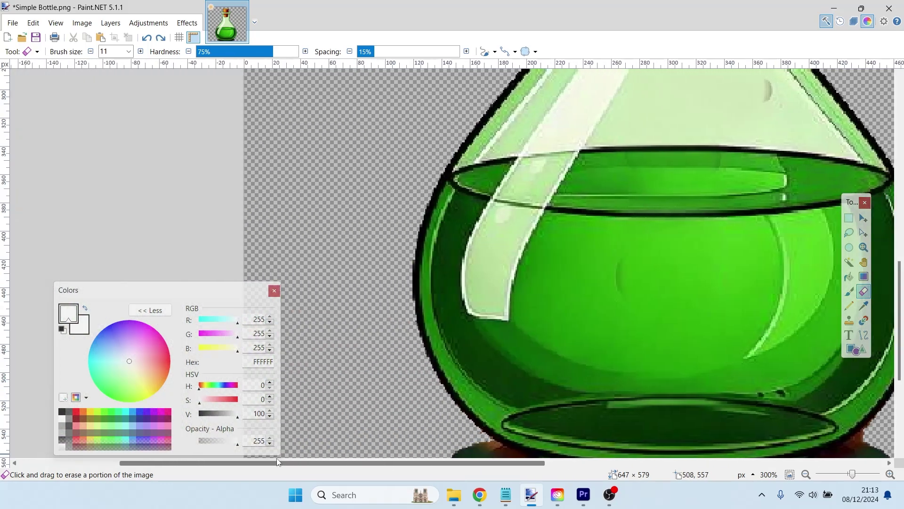
drag(900, 261, 902, 122)
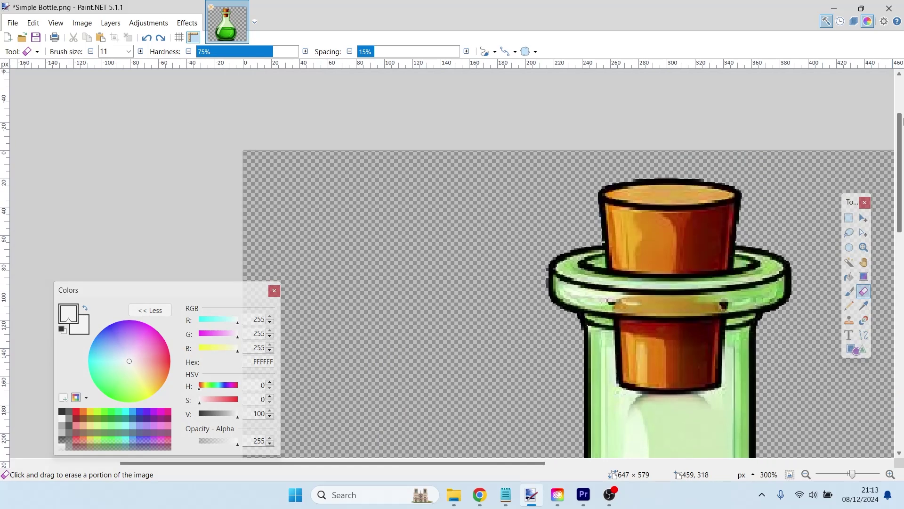
key(ctrl+minus)
key(ctrl+minus)
key(ctrl+minus)
key(ctrl+minus)
key(ctrl+minus)
key(ctrl+minus)
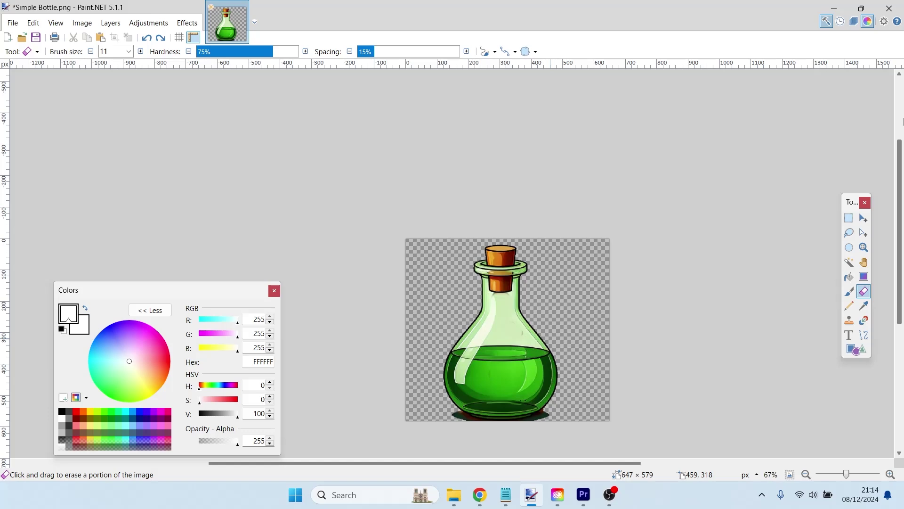
key(ctrl+s)
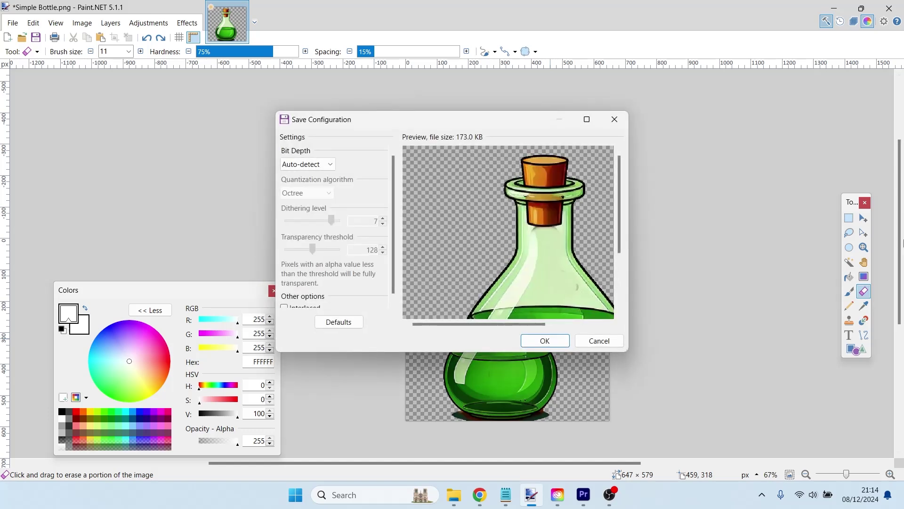
key(Return)
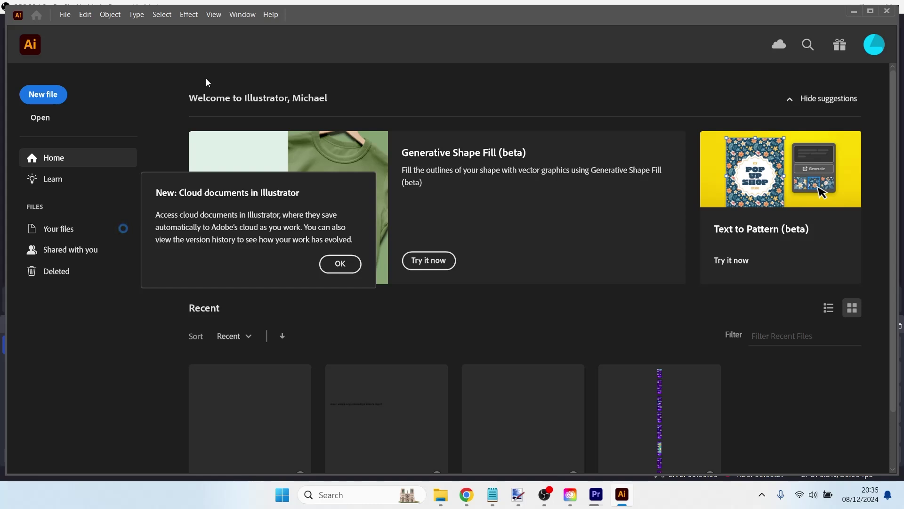
In Illustrator, create a new document 40 mm wide and 40 mm high
click(52, 97)
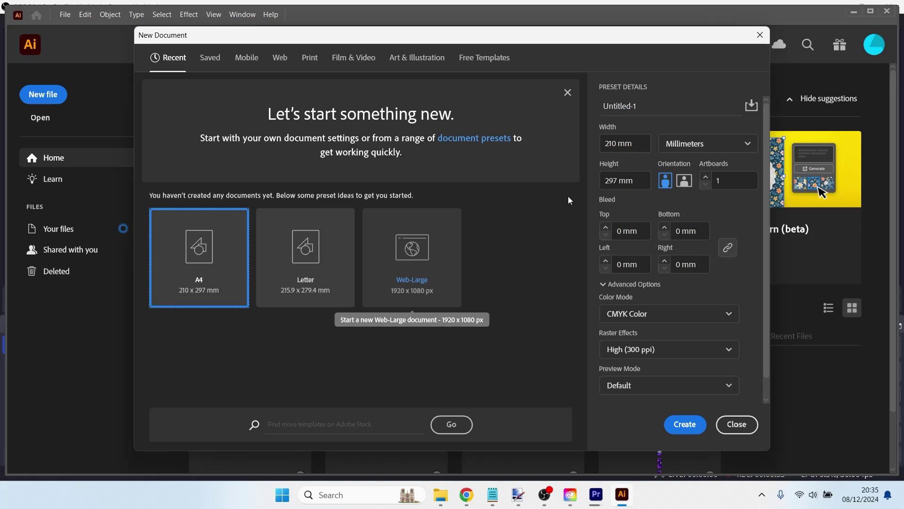
click(605, 145)
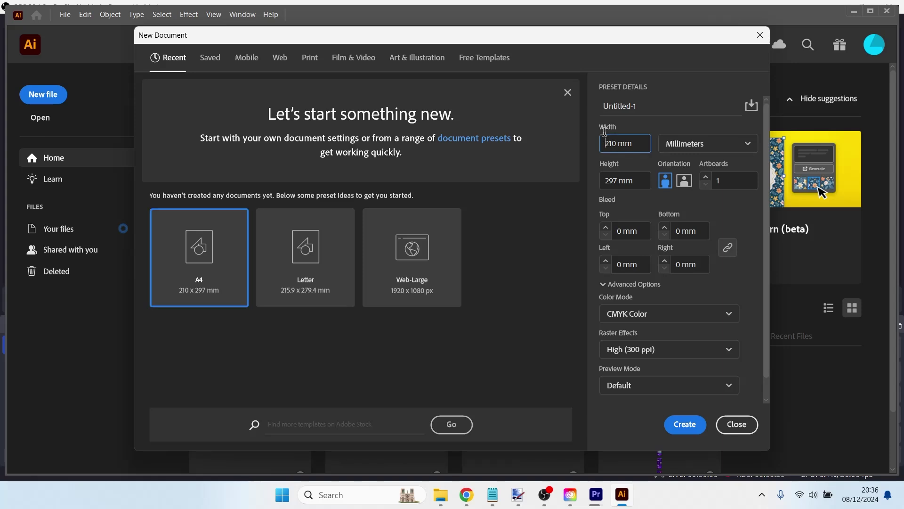
key(Delete)
key(Delete)
key(Delete)
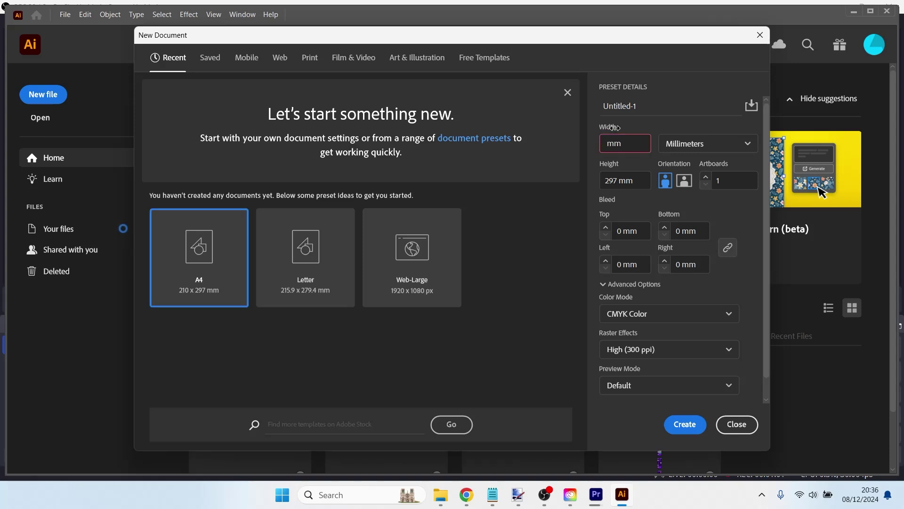
text(40)
click(612, 180)
key(BackSpace)
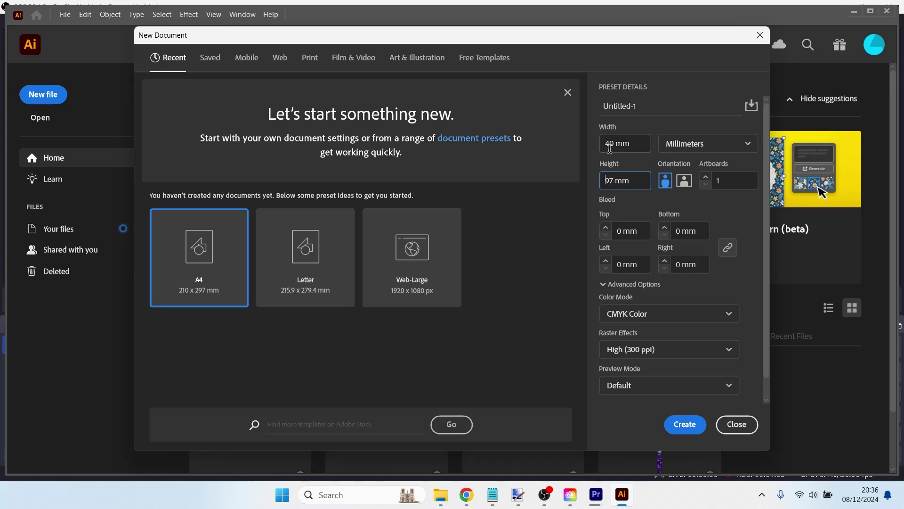
key(Delete)
key(Delete)
text(40)
click(686, 429)
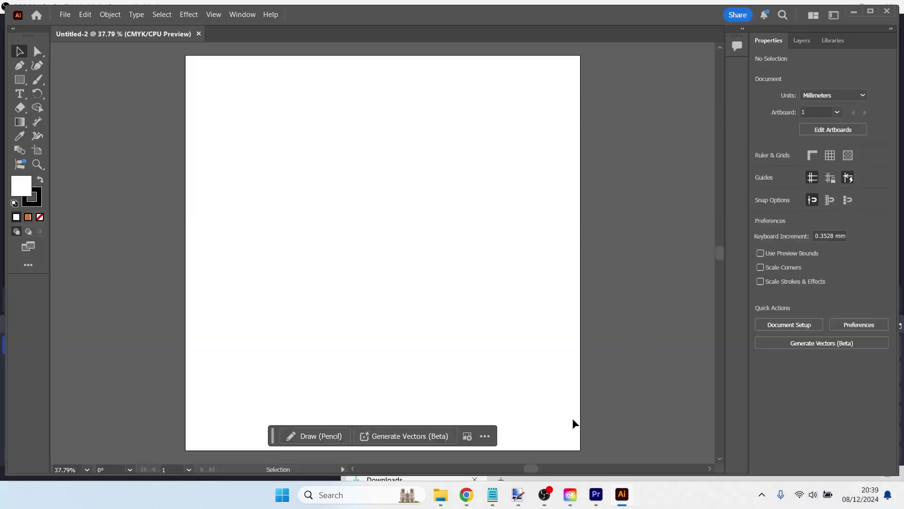
Start a Generate Vectors prompt reading "A science flask. The cork stopper is blue. The liquid is green."
click(406, 434)
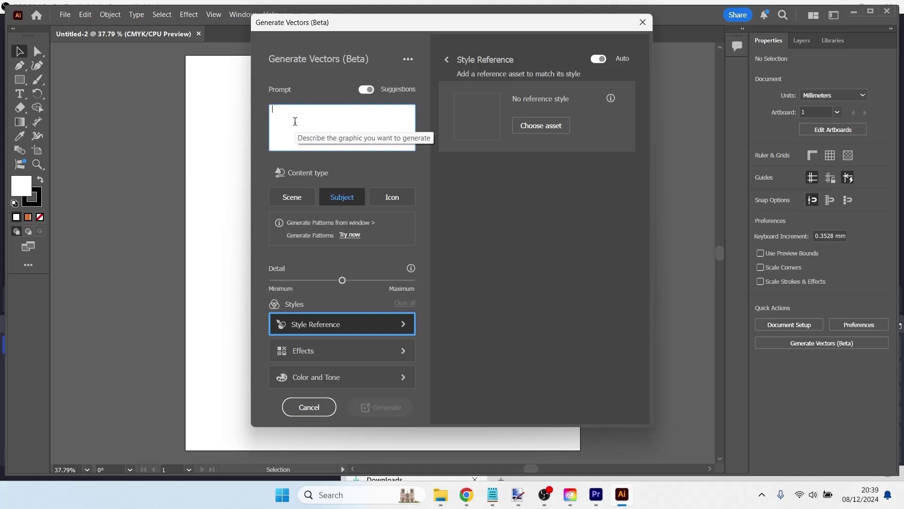
text(A )
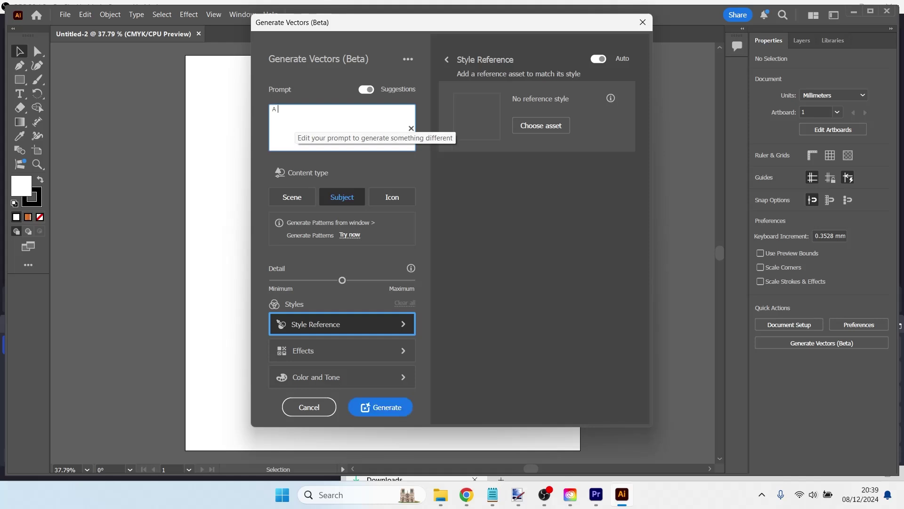
text(science)
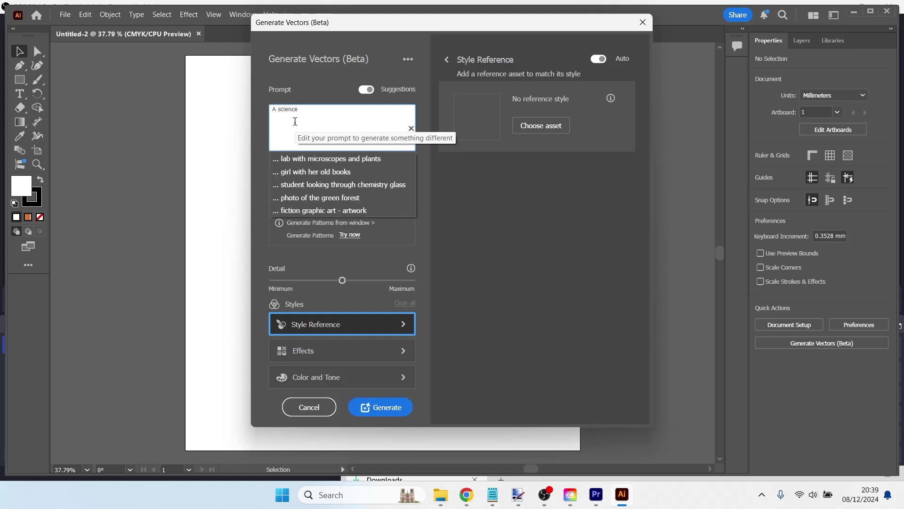
text( flask)
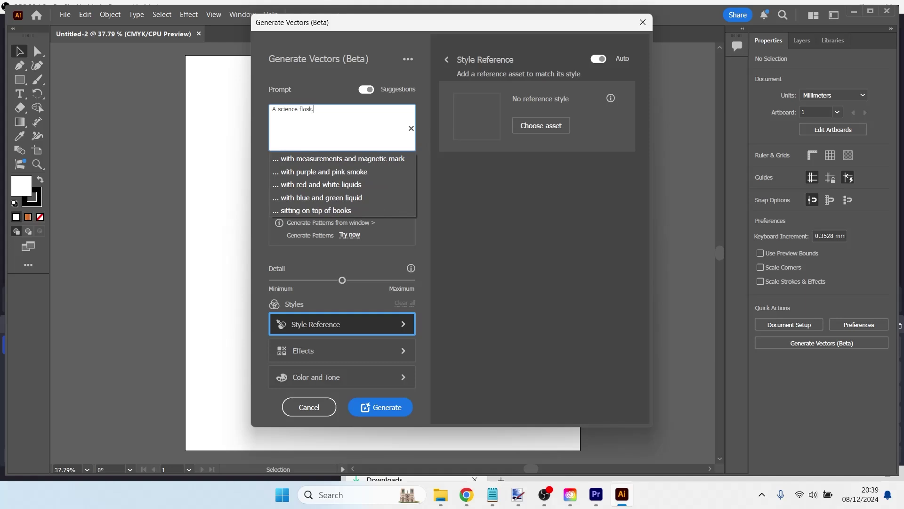
text(. The)
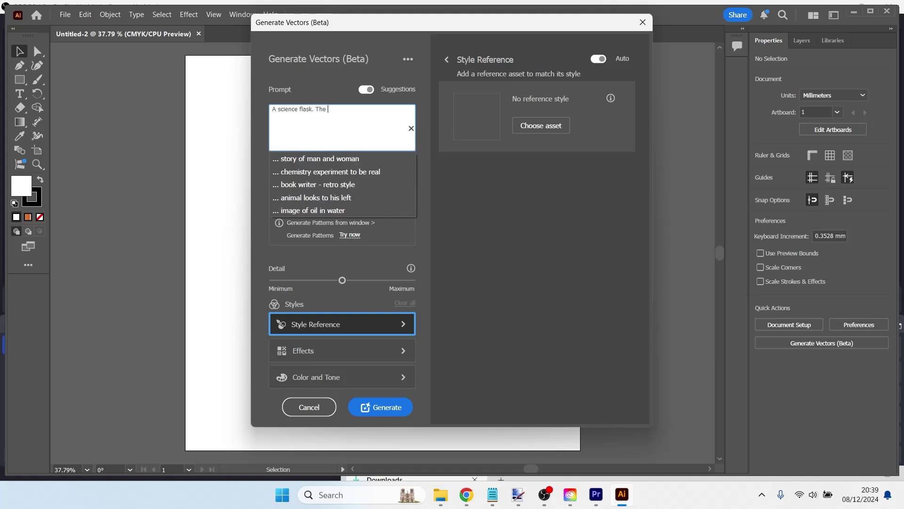
text( cork s)
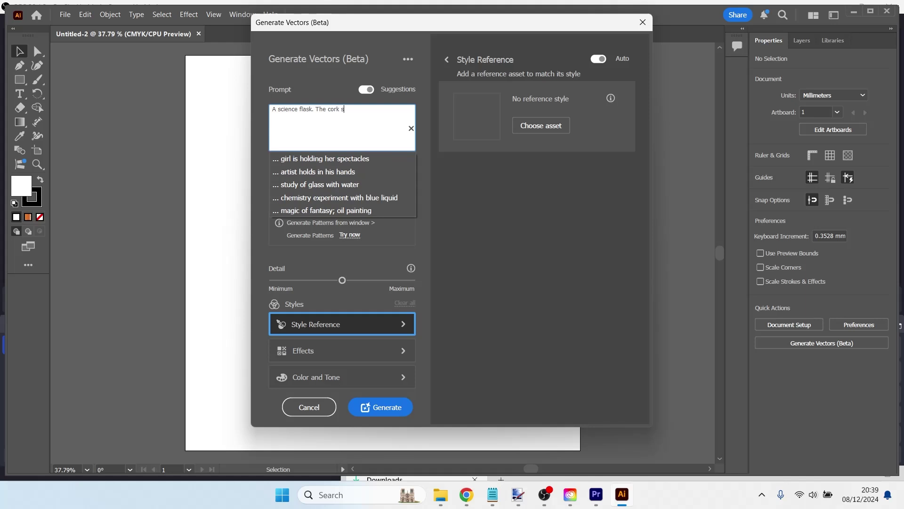
text(topper is blue. The li)
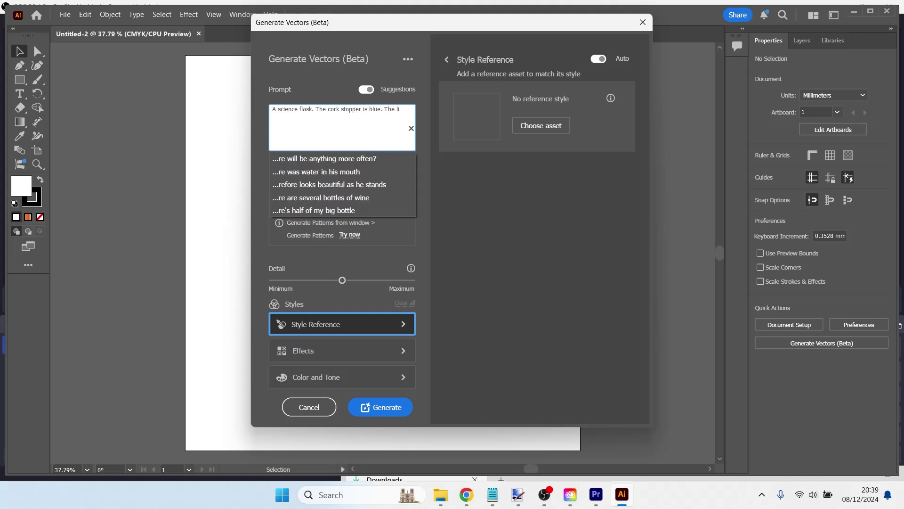
text(quid i)
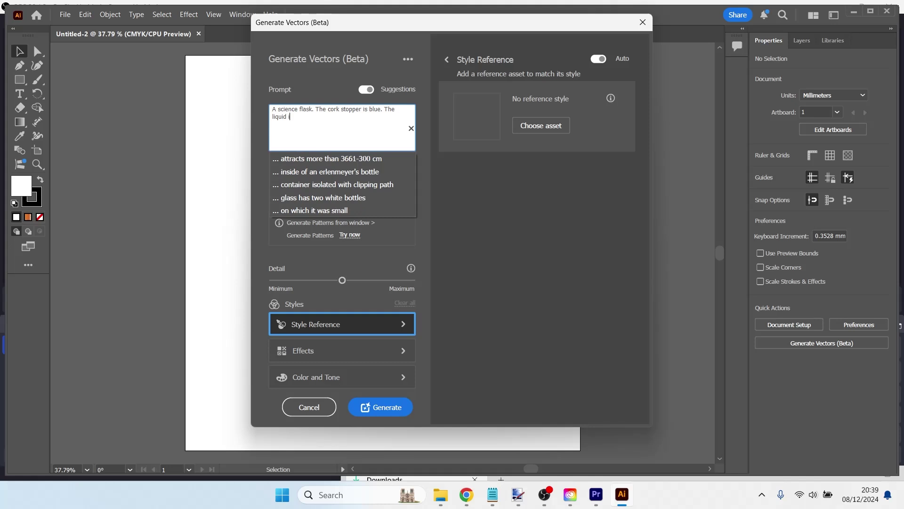
text(s green.)
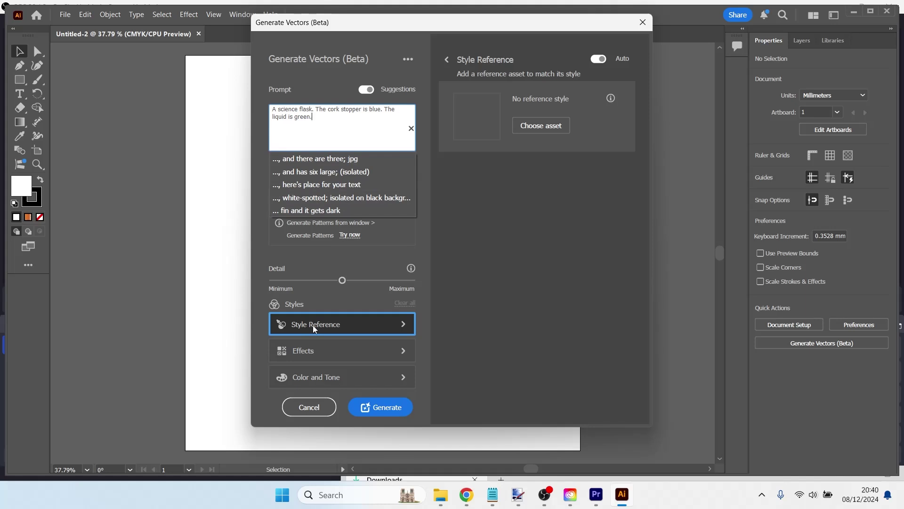
Limit the vector generation to 2 colors, generate the flask and agree to the generative AI user guidelines
click(332, 352)
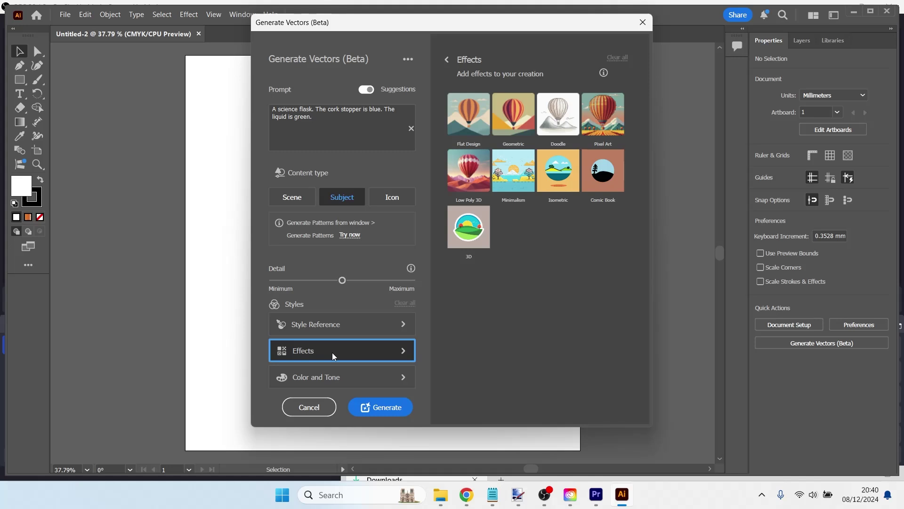
click(323, 384)
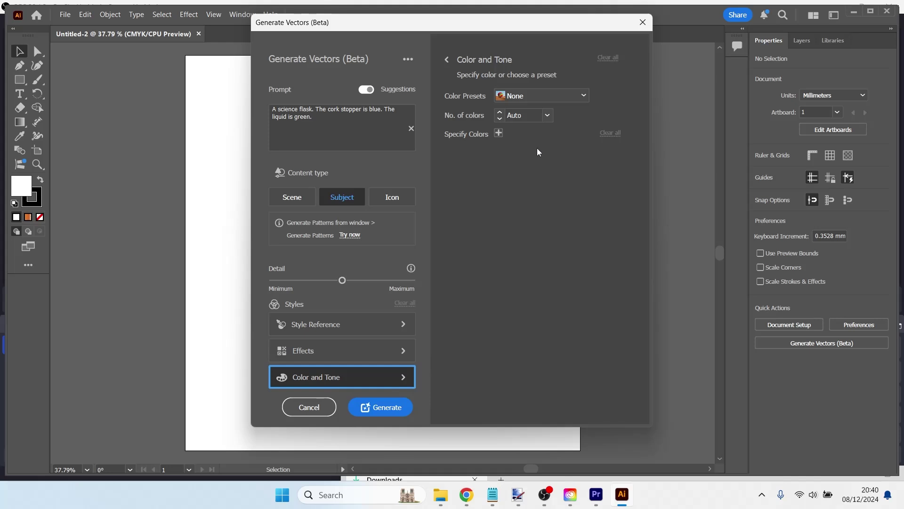
click(548, 118)
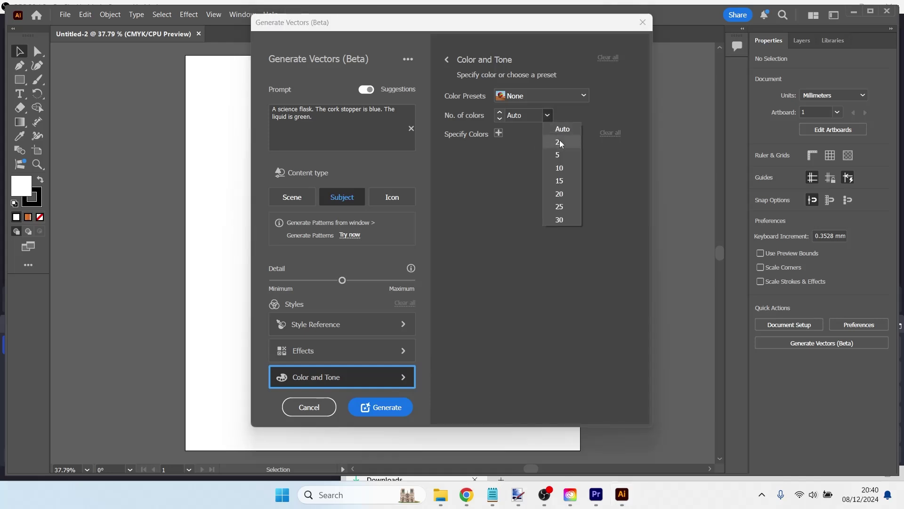
click(560, 141)
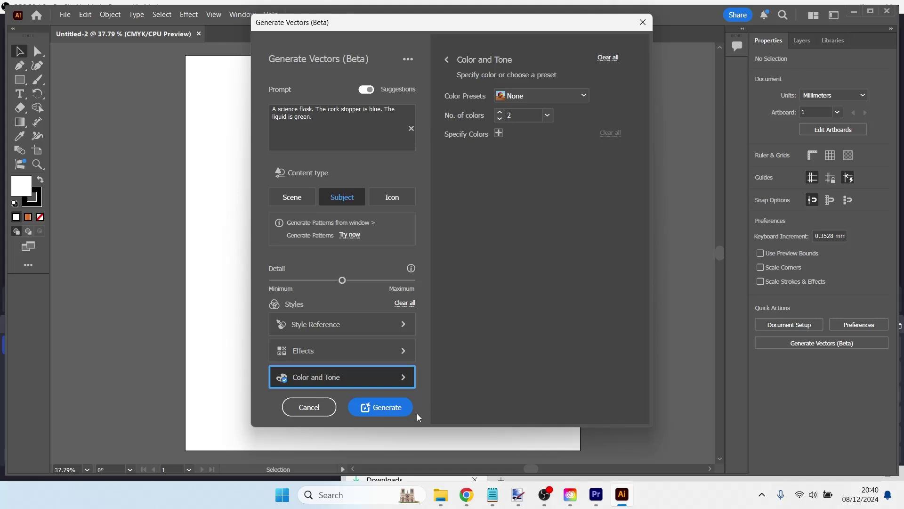
click(391, 408)
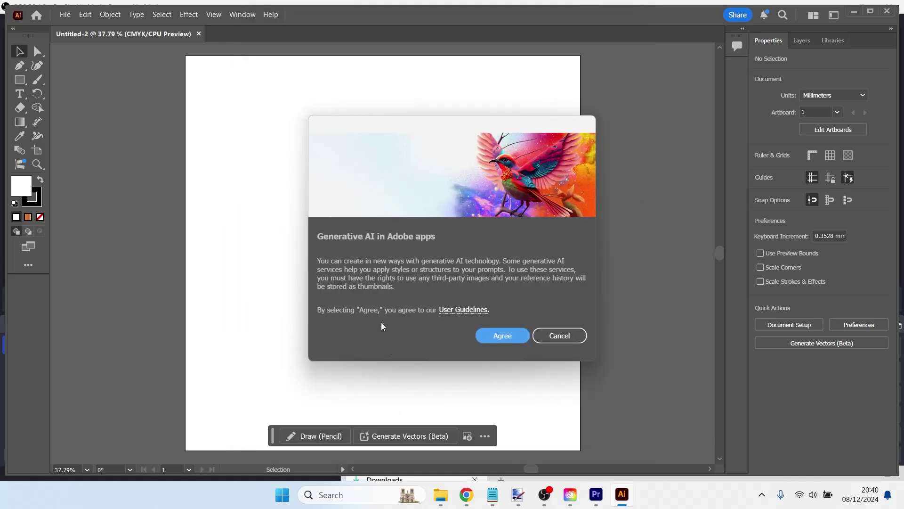
click(490, 336)
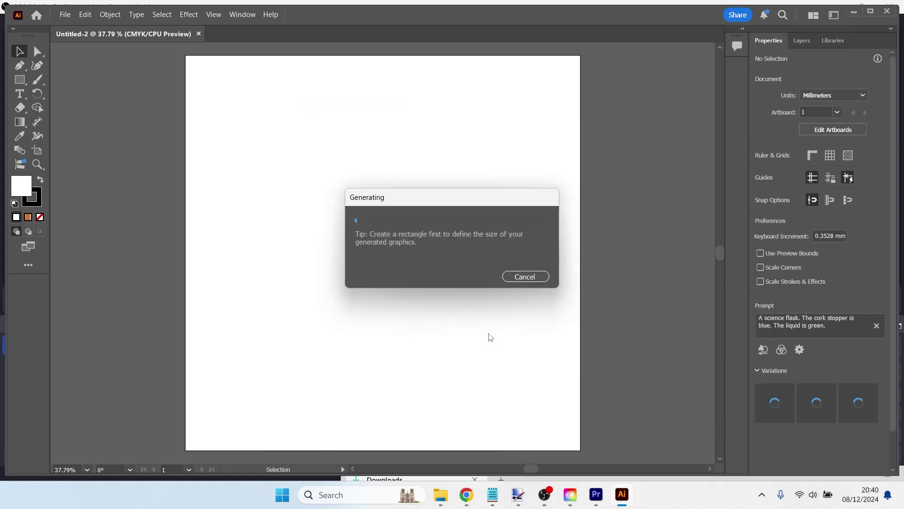
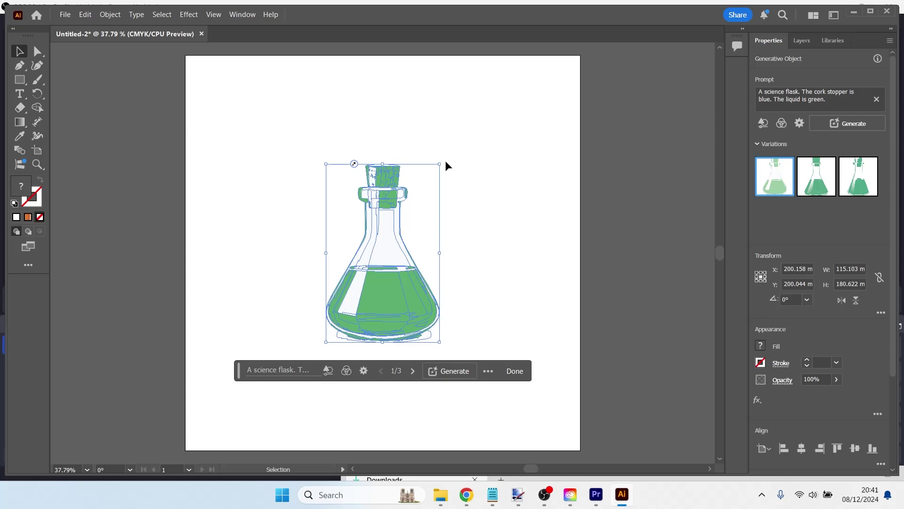
Undo the disproportionate stretch and enlarge the flask proportionally to about 234 mm wide and 368 mm high on the artboard
drag(440, 164, 551, 82)
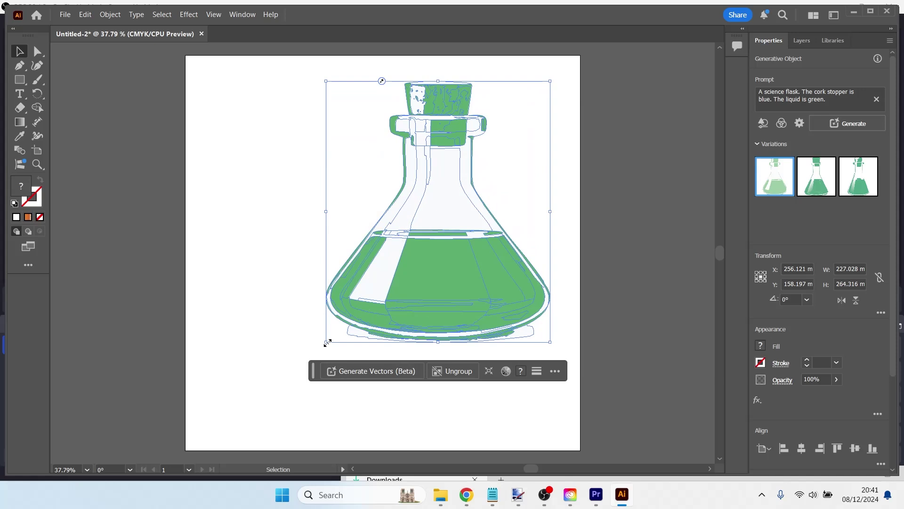
key(ctrl+z)
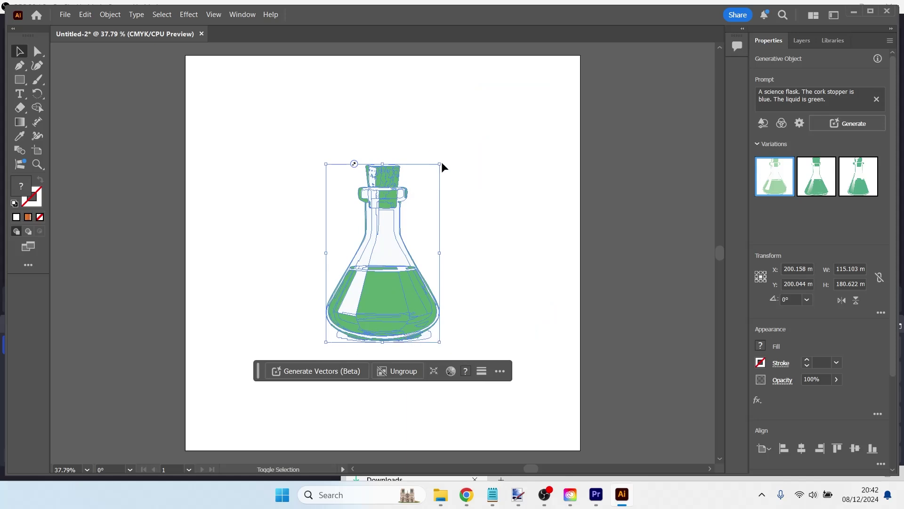
drag(442, 162, 494, 78)
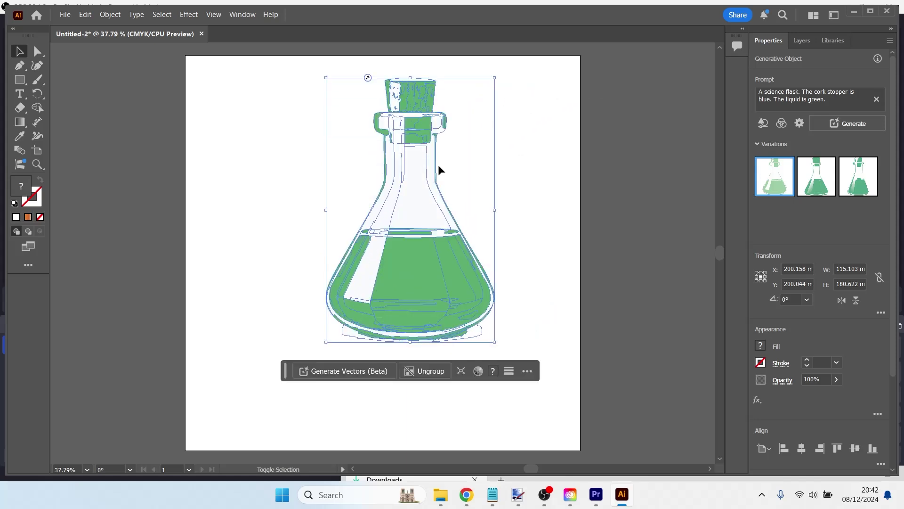
drag(327, 342, 238, 441)
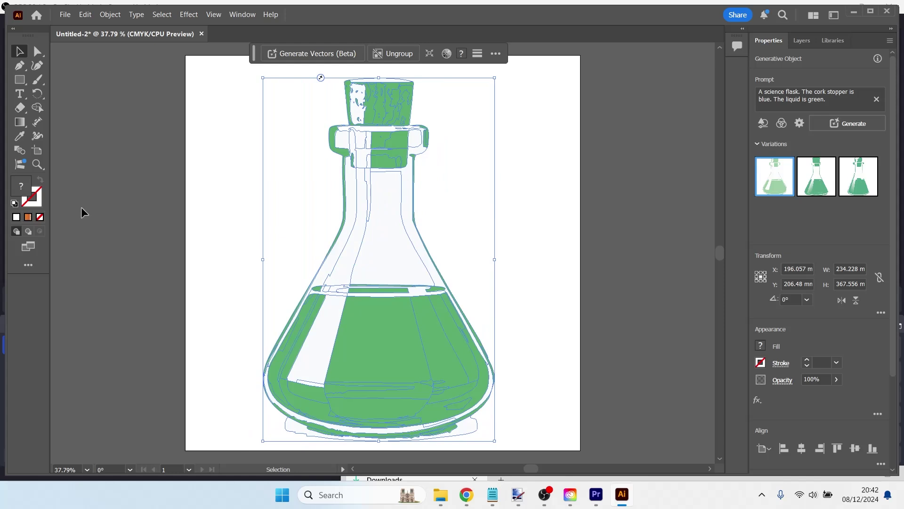
Save the document on the computer in Downloads as Illustrator Flask 1 in Adobe Illustrator format with the Illustrator 2020 version
click(65, 14)
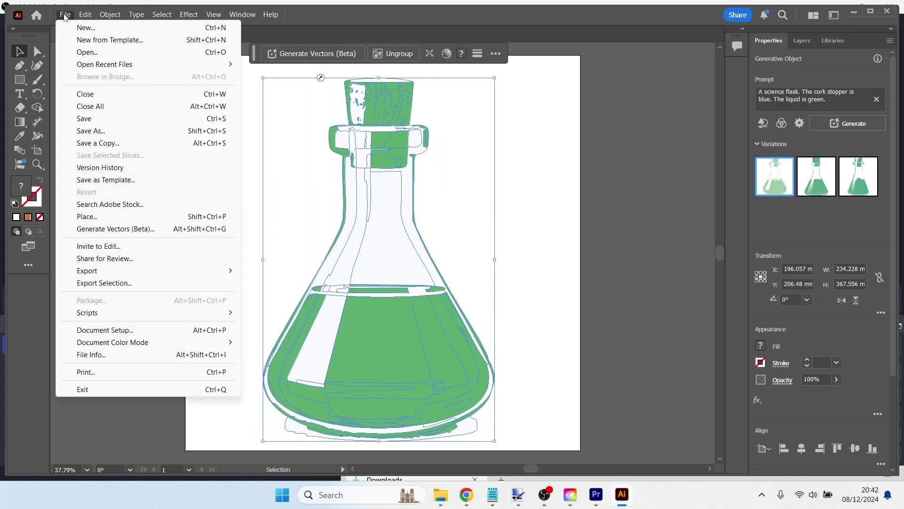
click(76, 132)
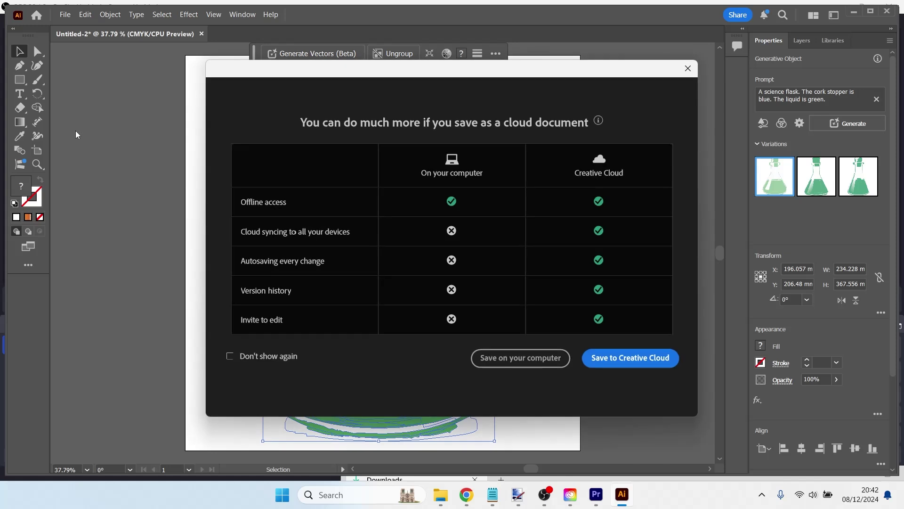
click(507, 362)
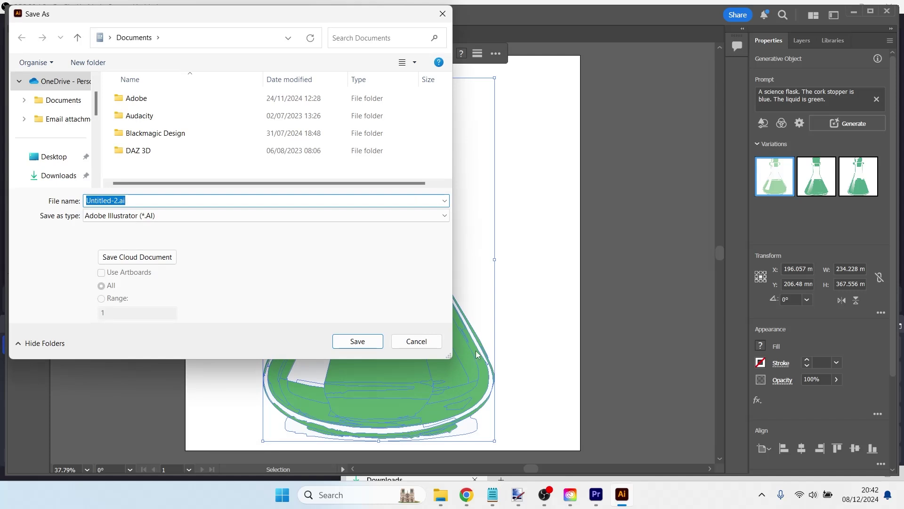
click(63, 175)
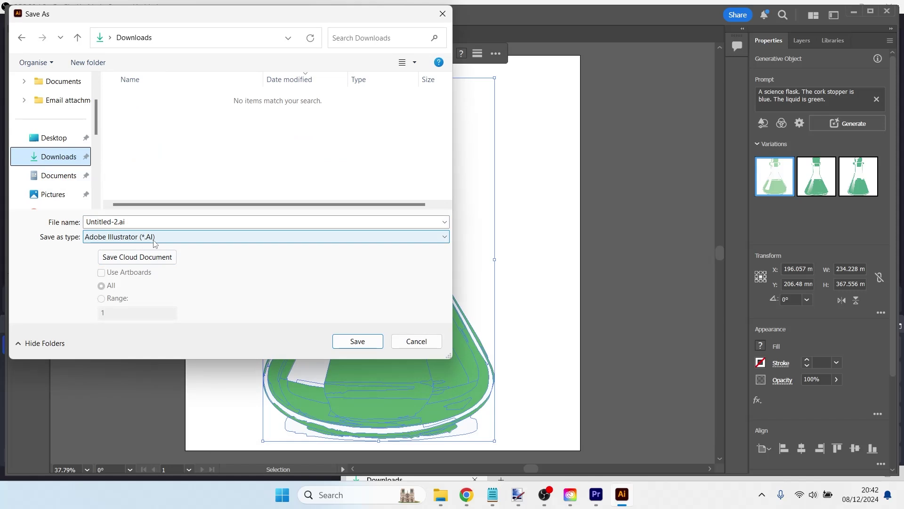
click(139, 220)
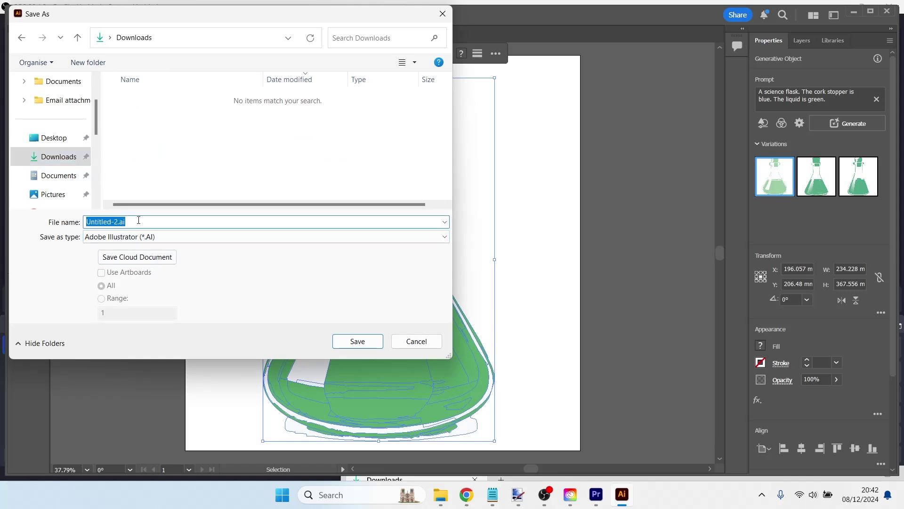
text(Illustrator Flask 1)
key(Return)
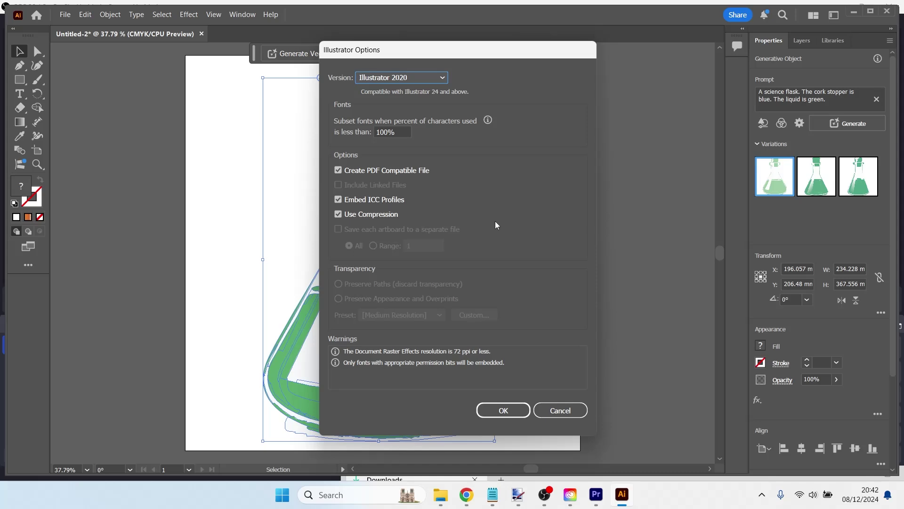
key(Return)
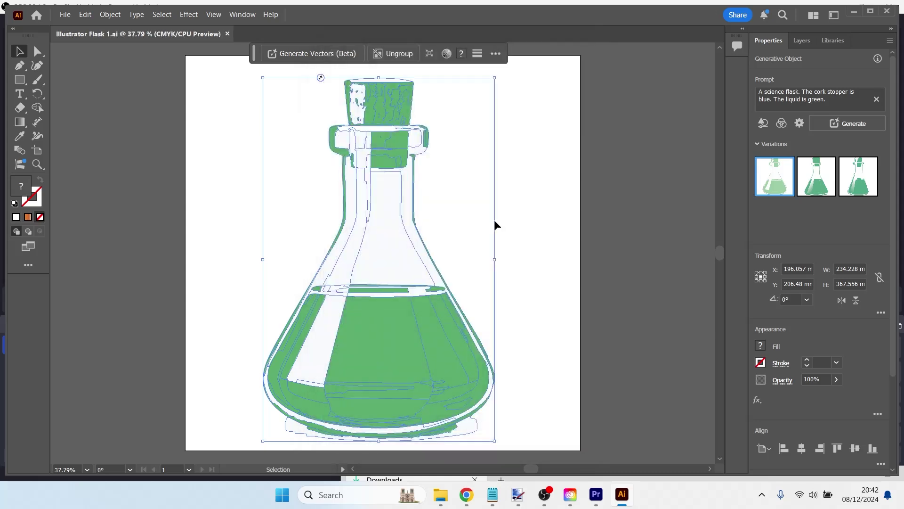
Export the flask to Downloads in PNG format under the file name Illustrator Flask 1 PNG.png
click(66, 16)
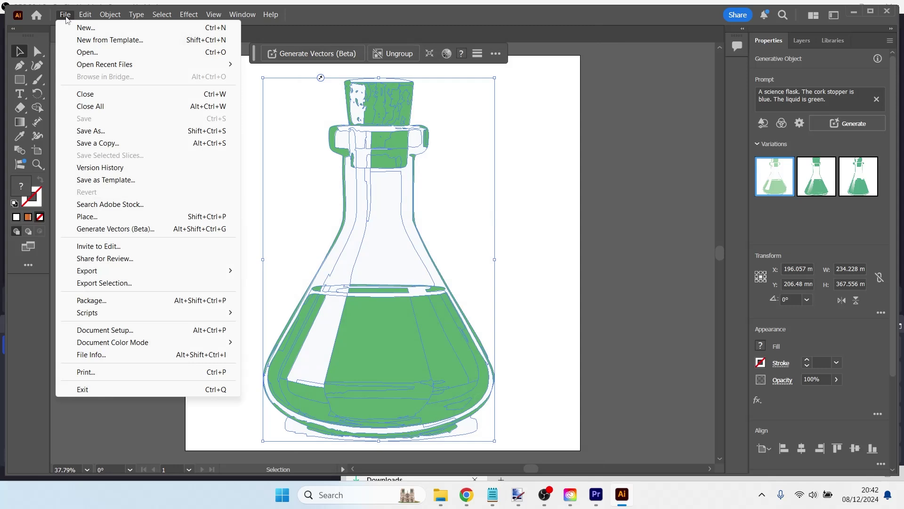
mouse_move(113, 271)
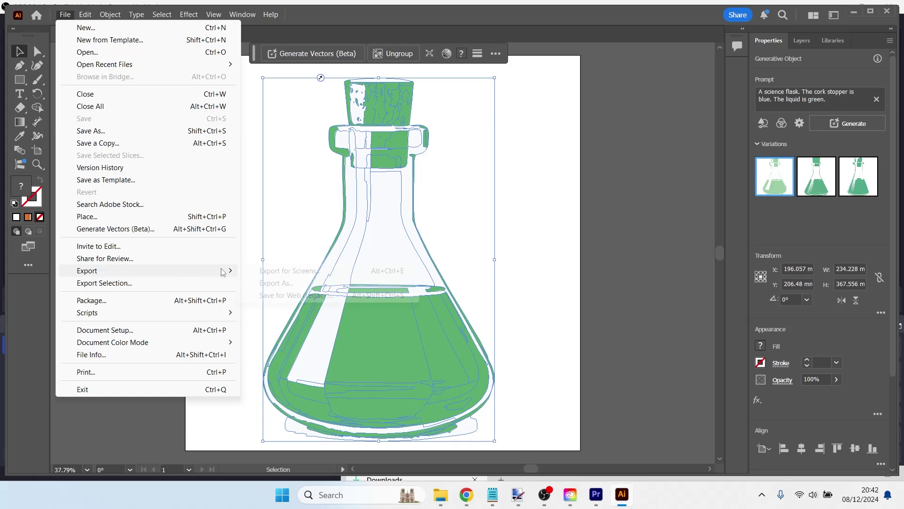
click(278, 283)
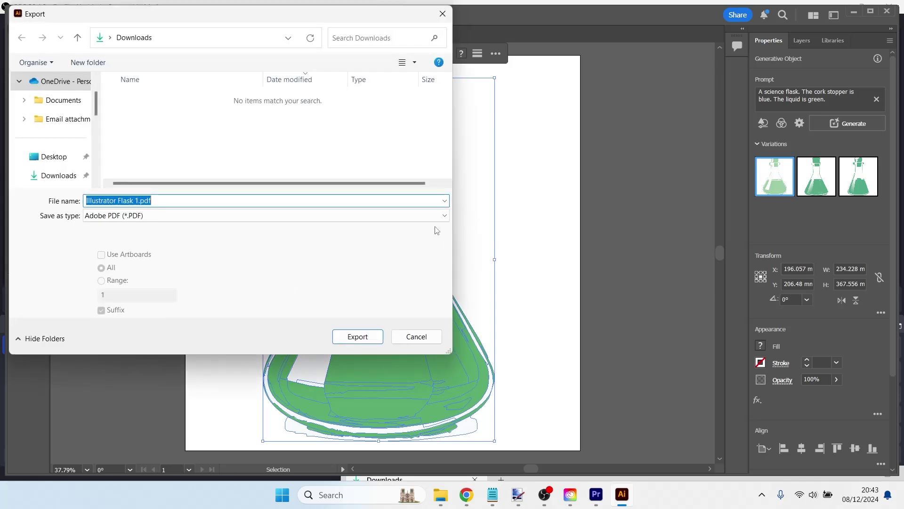
click(444, 217)
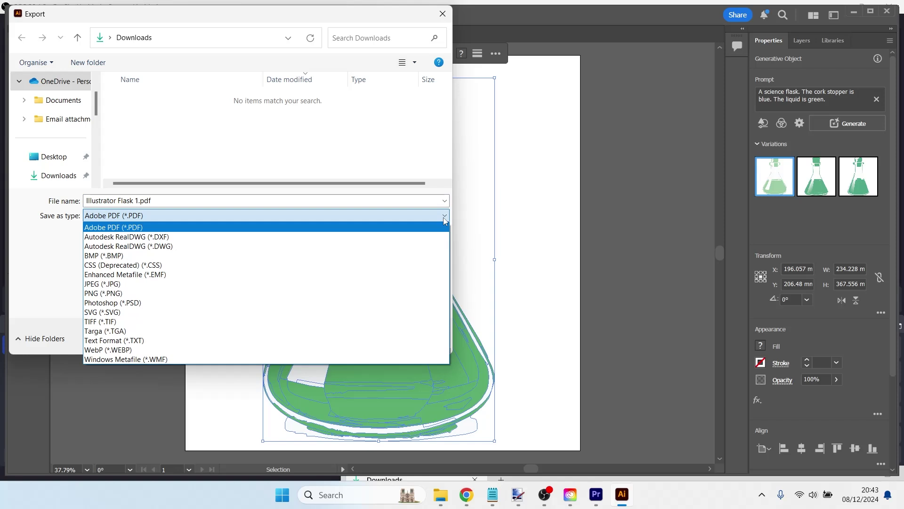
click(365, 294)
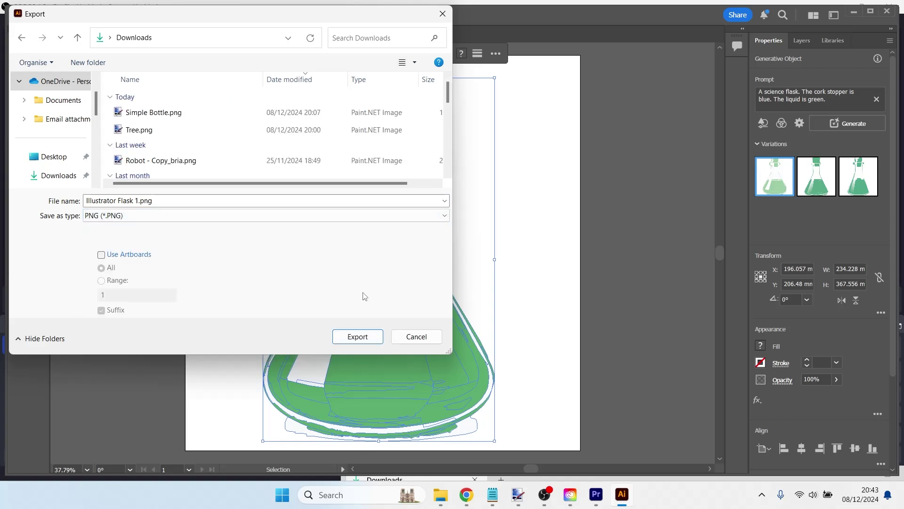
click(139, 200)
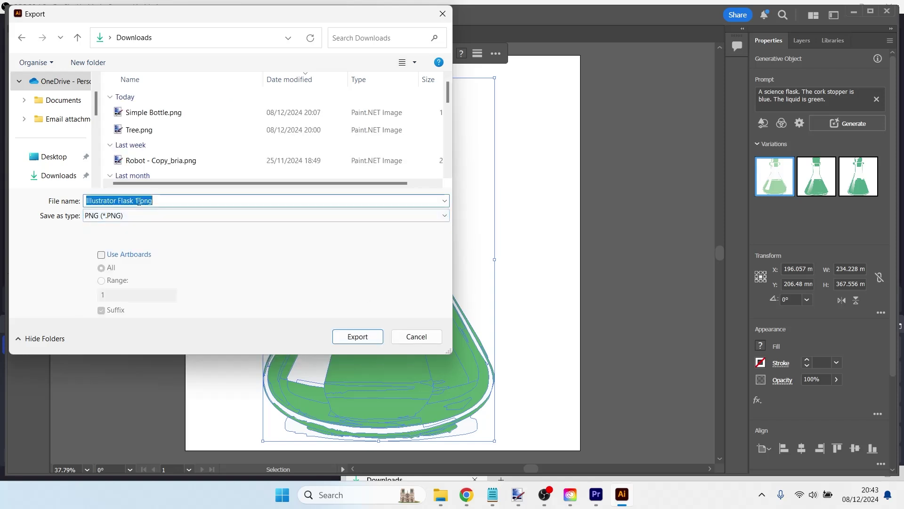
click(139, 200)
text(PN)
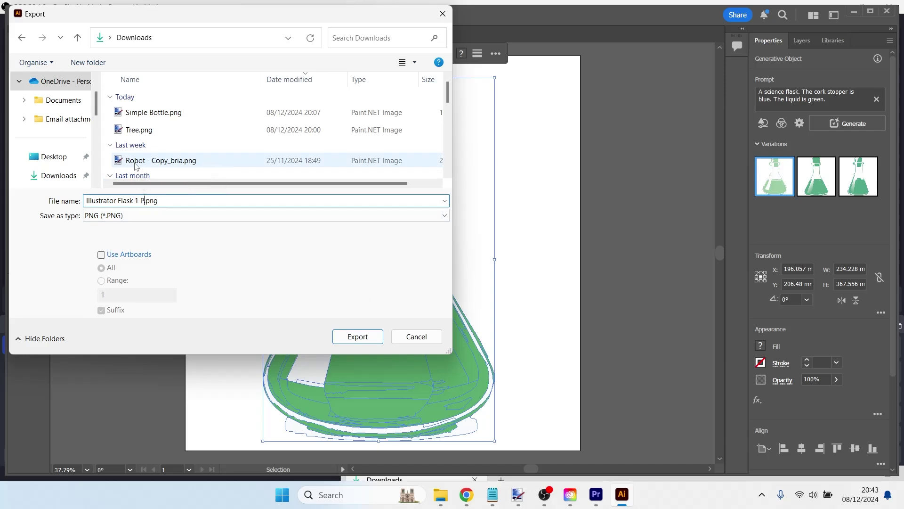
text(G)
key(Return)
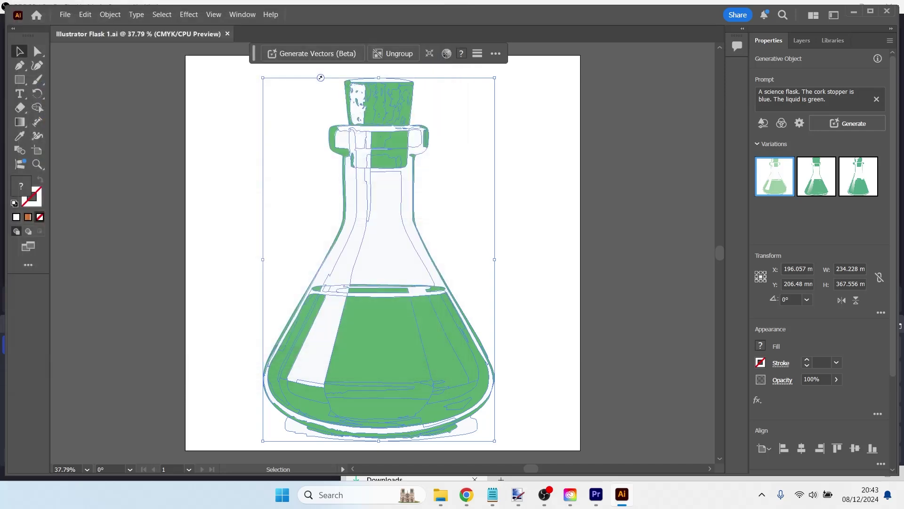
Close all open documents and exit Illustrator
key(Return)
mouse_move(441, 494)
click(410, 458)
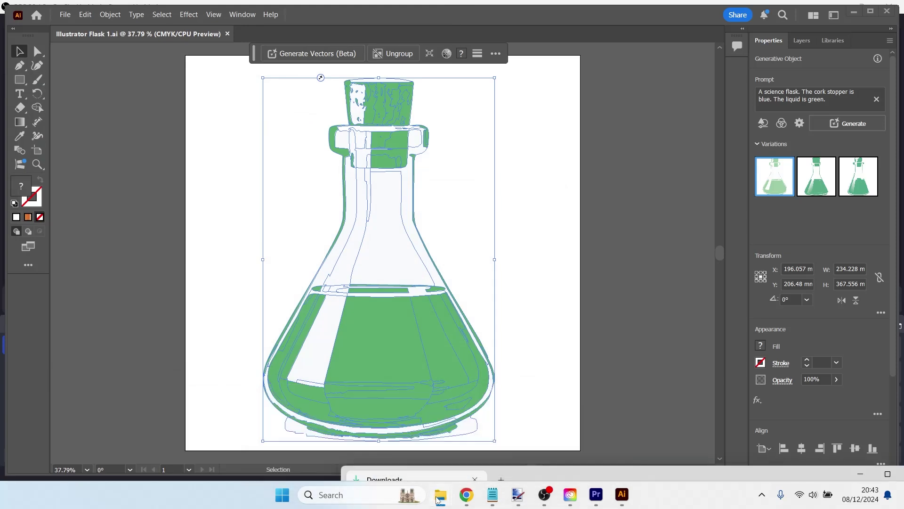
mouse_move(423, 492)
click(65, 15)
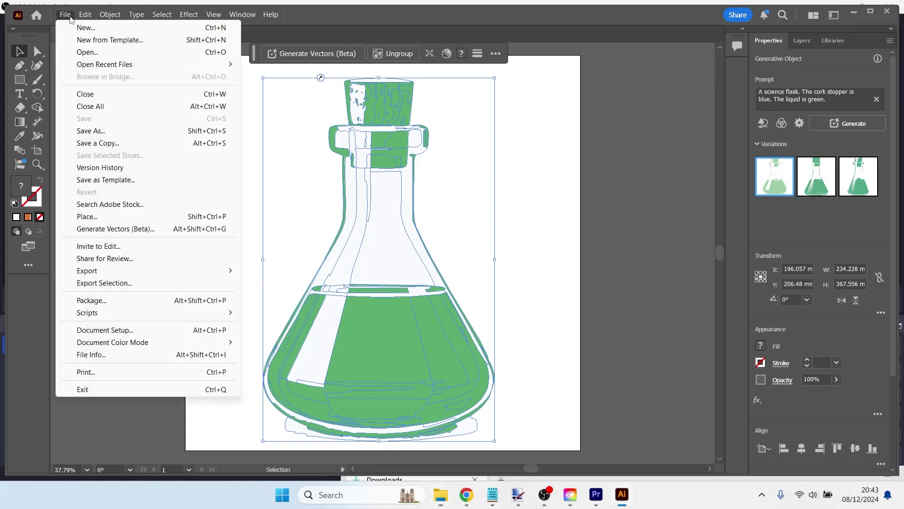
click(84, 105)
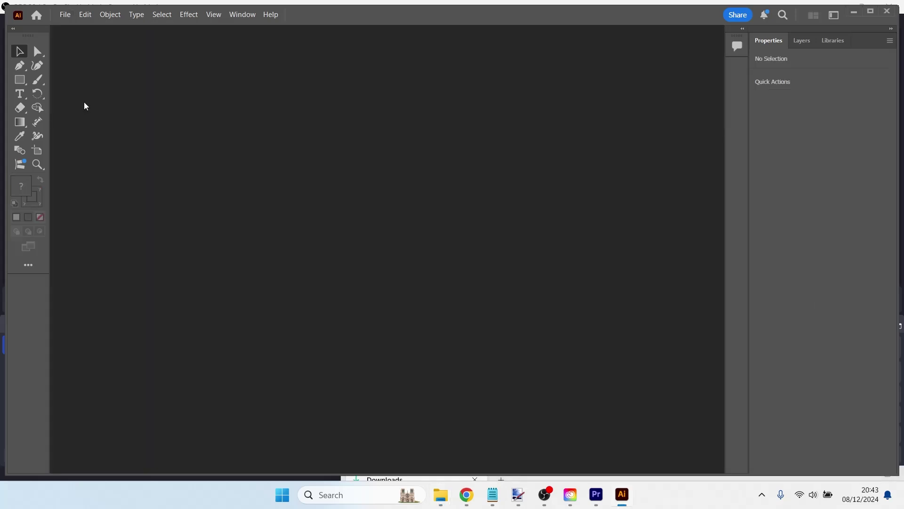
click(890, 13)
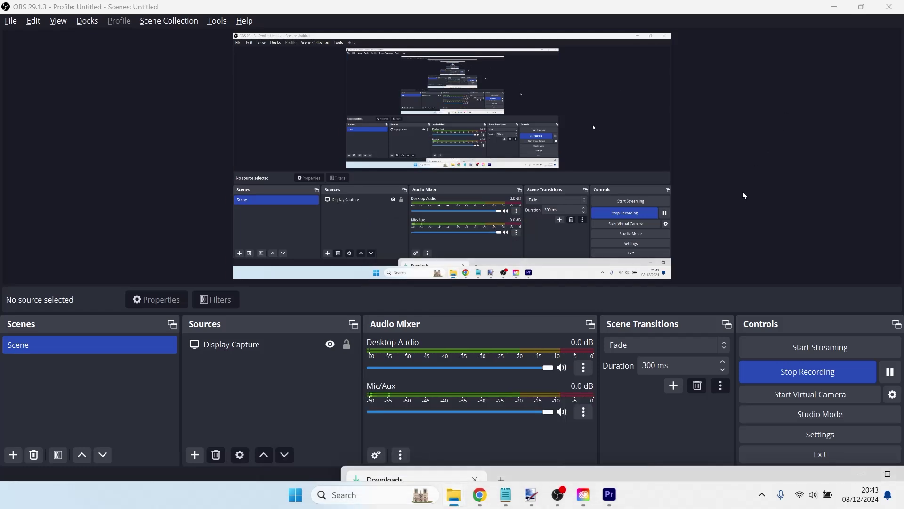
Minimise the other windows, switch to the Downloads folder in File Explorer and open Illustrator Flask 1 PNG.png in Paint.NET
click(835, 7)
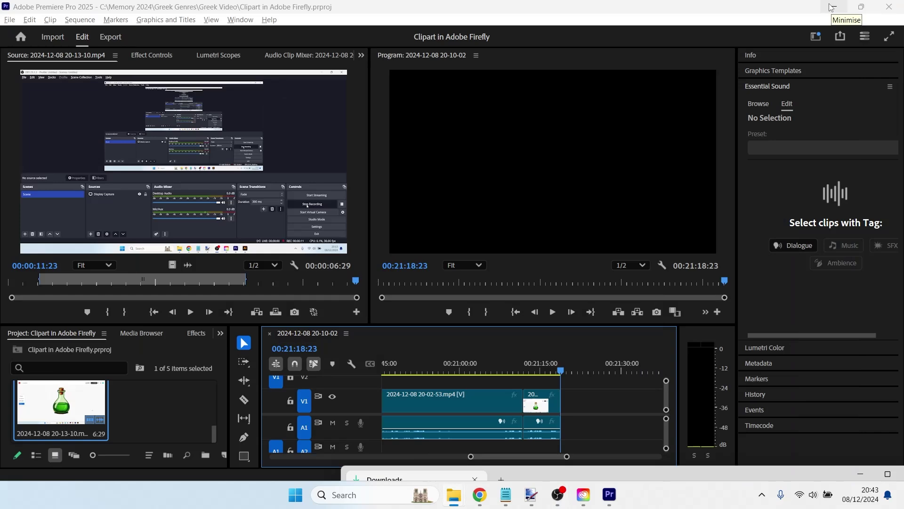
click(831, 7)
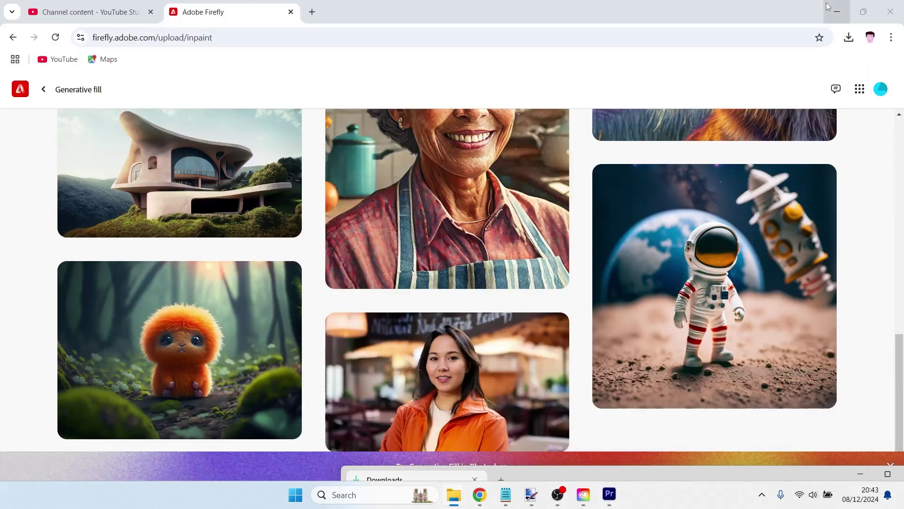
click(829, 7)
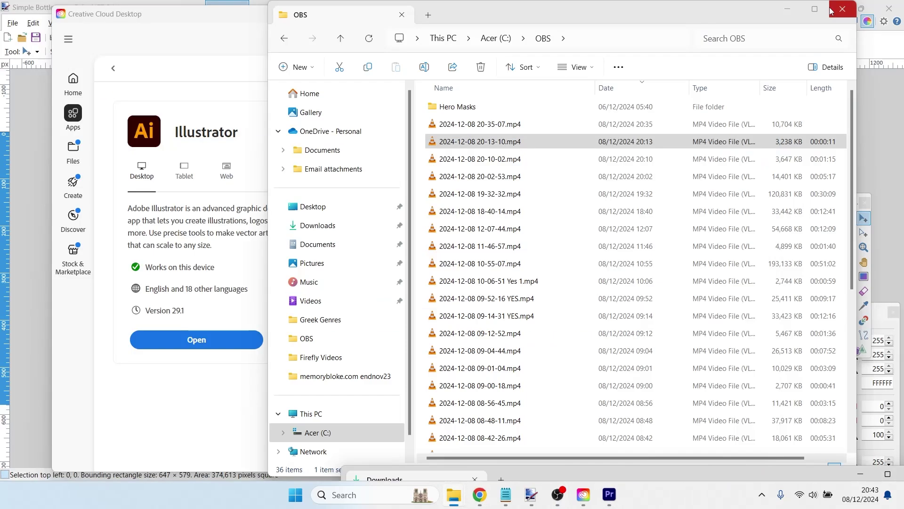
click(317, 225)
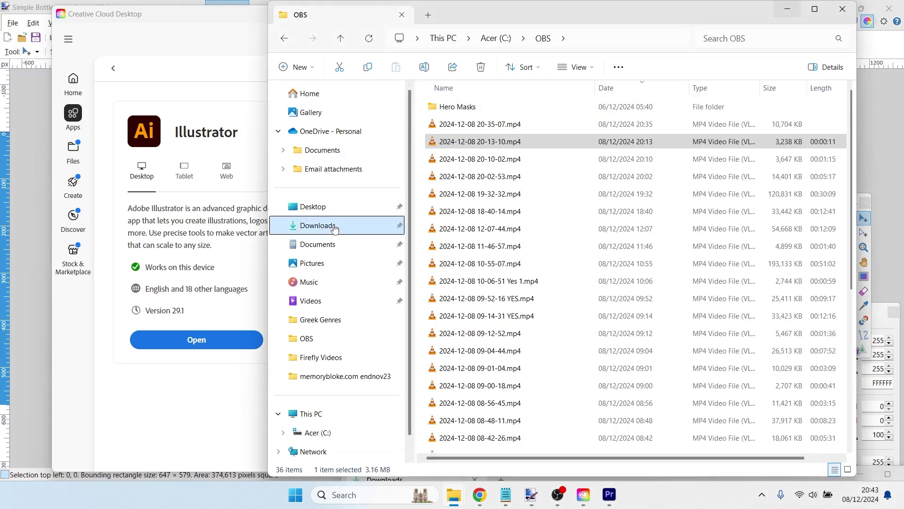
click(499, 128)
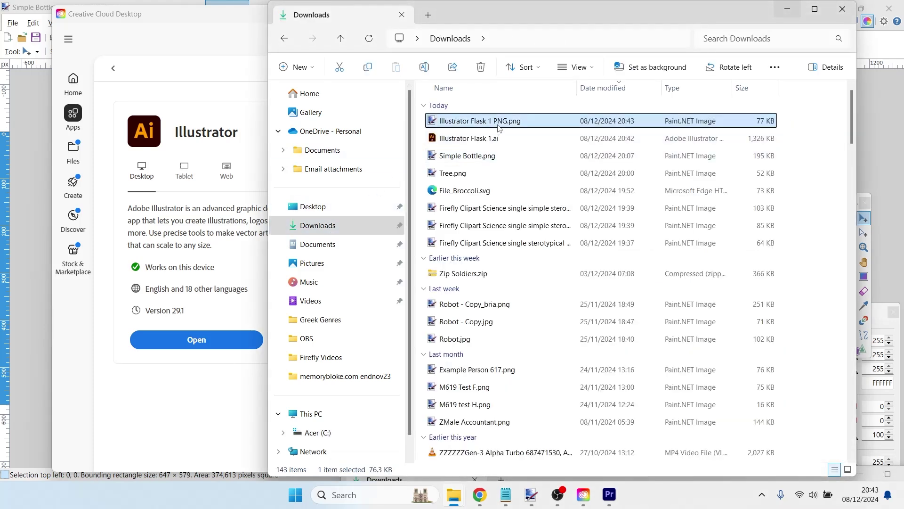
double_click(499, 122)
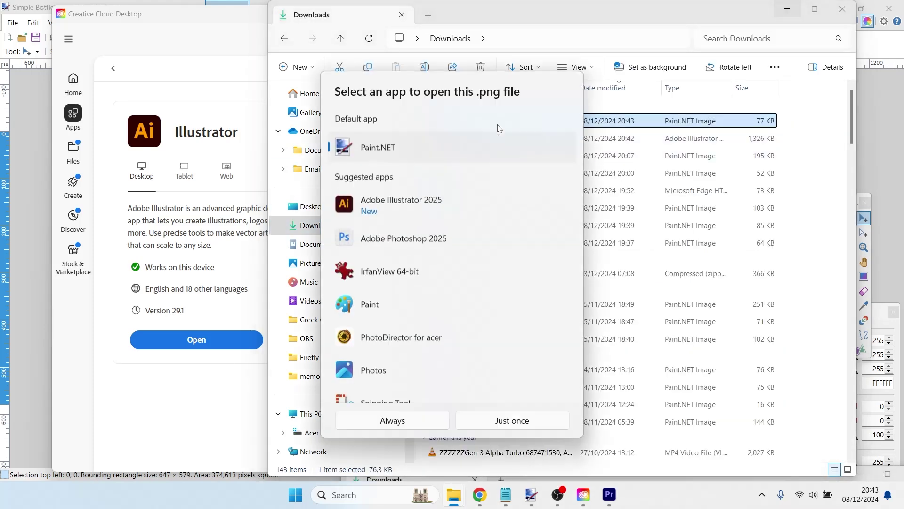
double_click(409, 146)
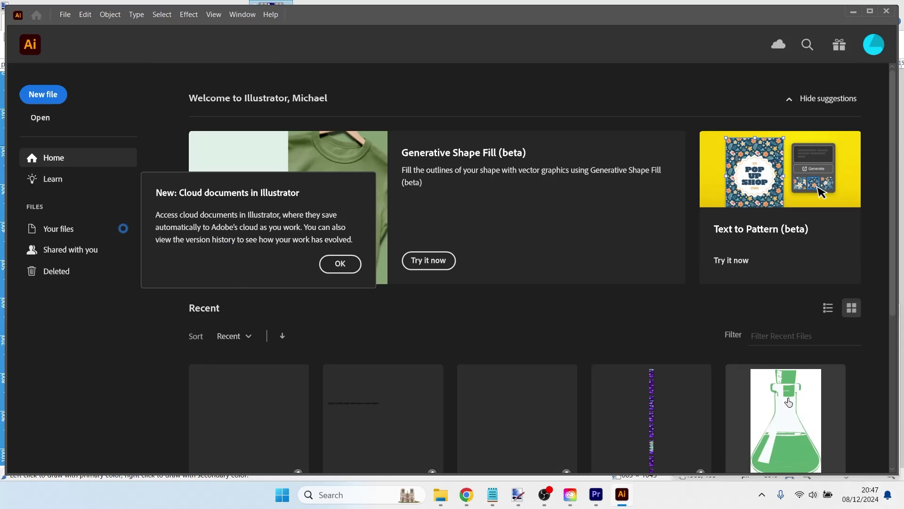
Open Illustrator Flask 1.ai from the Downloads folder in Illustrator
scroll(788, 402, down, 1)
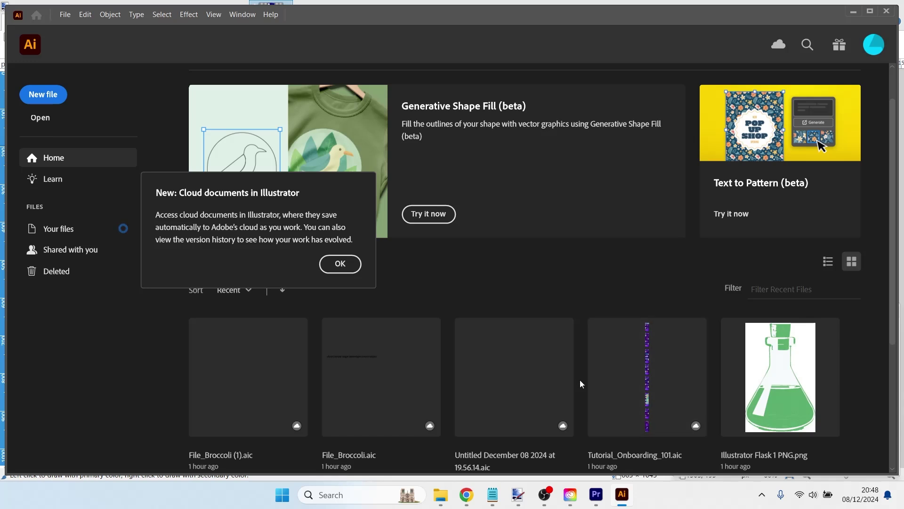
click(40, 118)
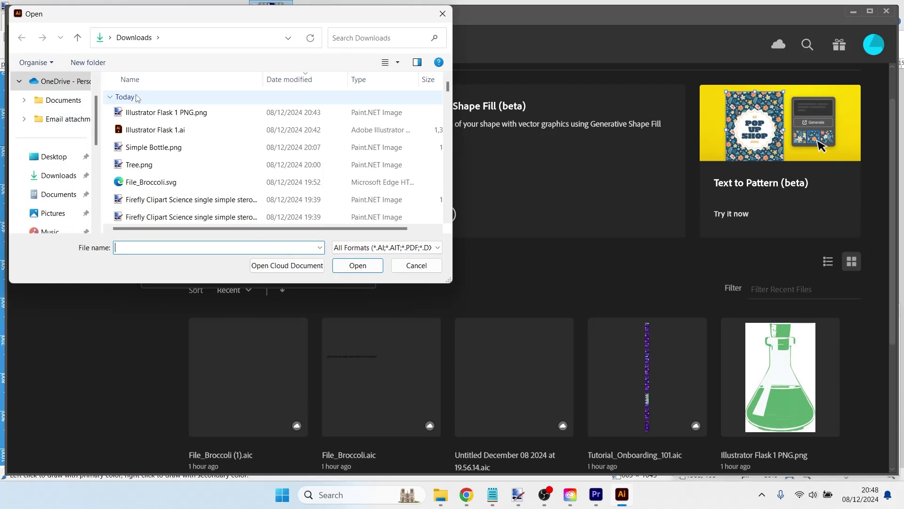
double_click(168, 133)
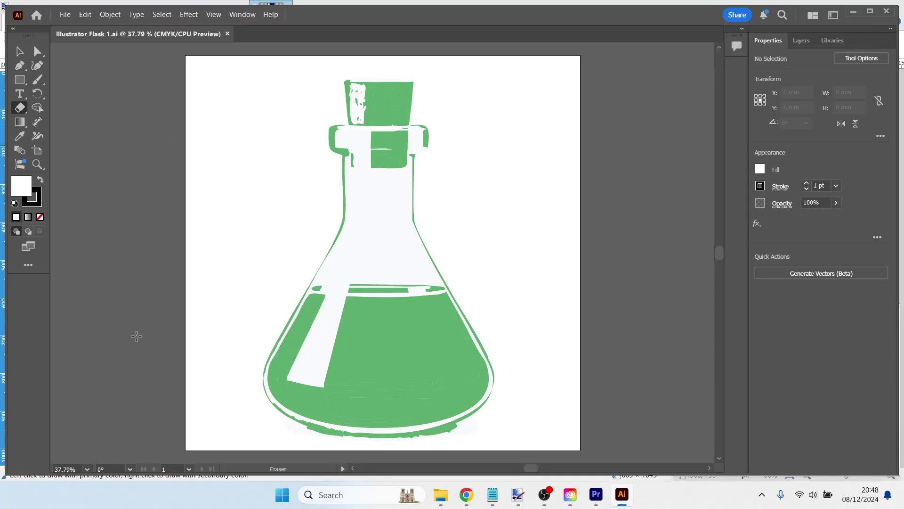
Switch to Paint.NET to examine the edited flask PNG with its recoloured stopper
mouse_move(443, 497)
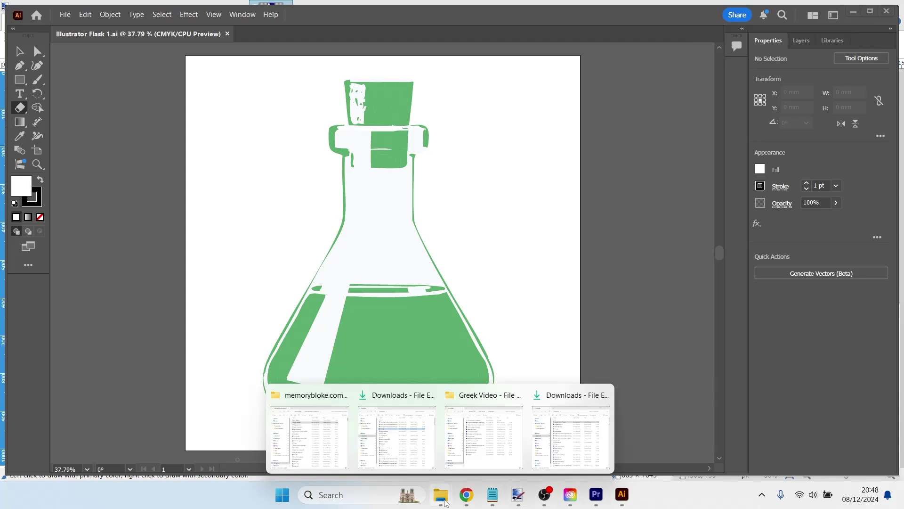
click(513, 498)
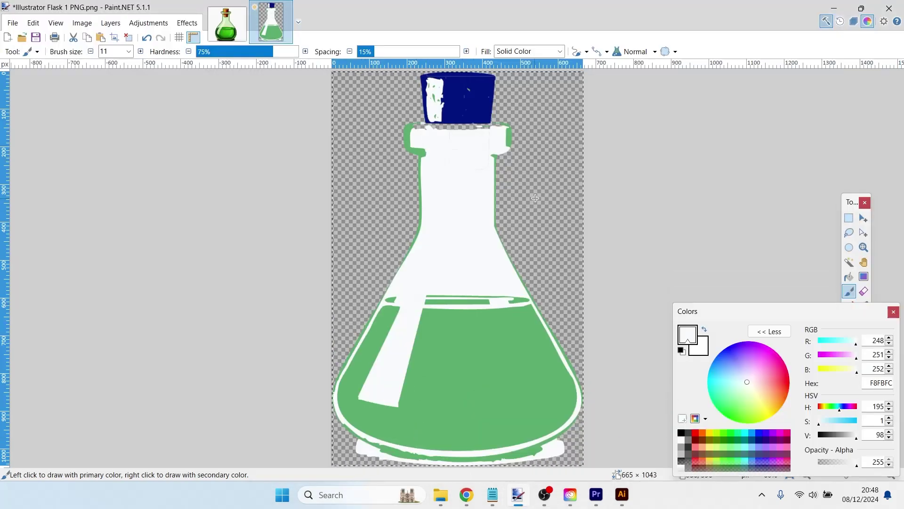
key(alt+Tab)
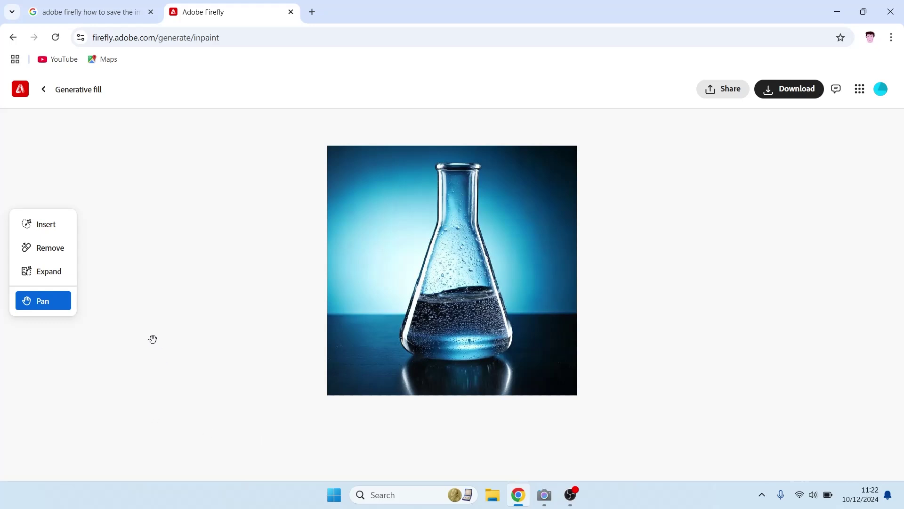
Brush an insert area over the outer edge of the flask's neck and generate a fill from the prompt "drops of liquid"
click(42, 229)
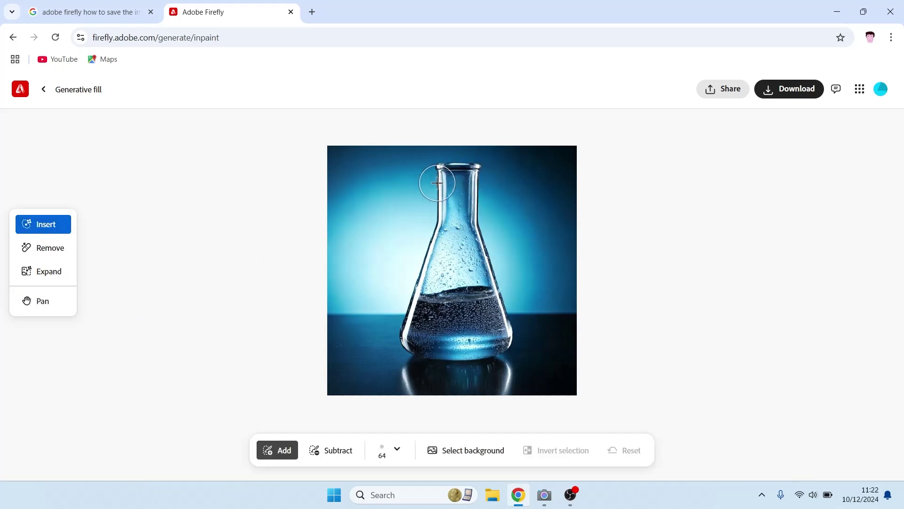
drag(437, 186, 435, 203)
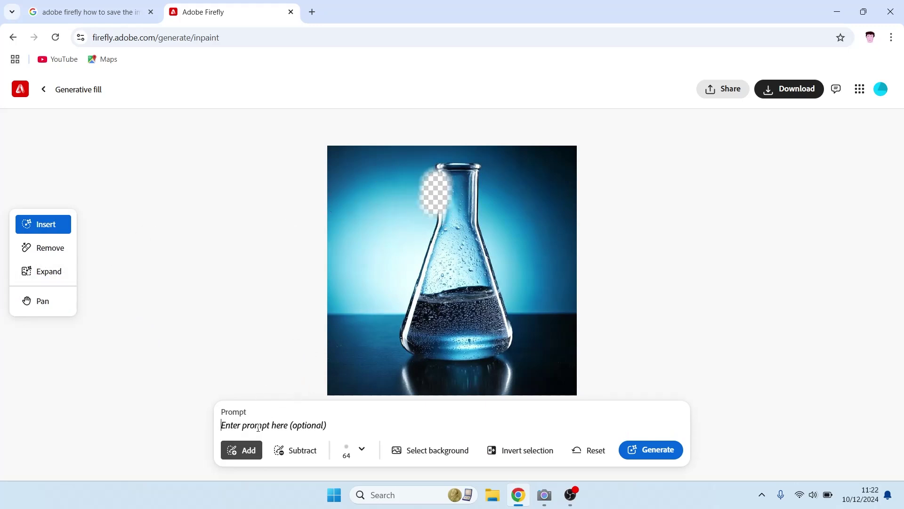
text(drops of l)
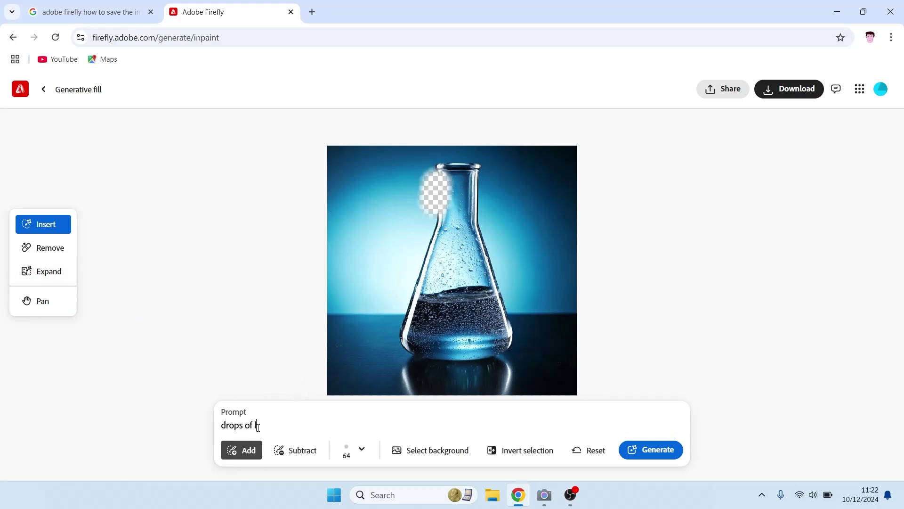
text(iquid)
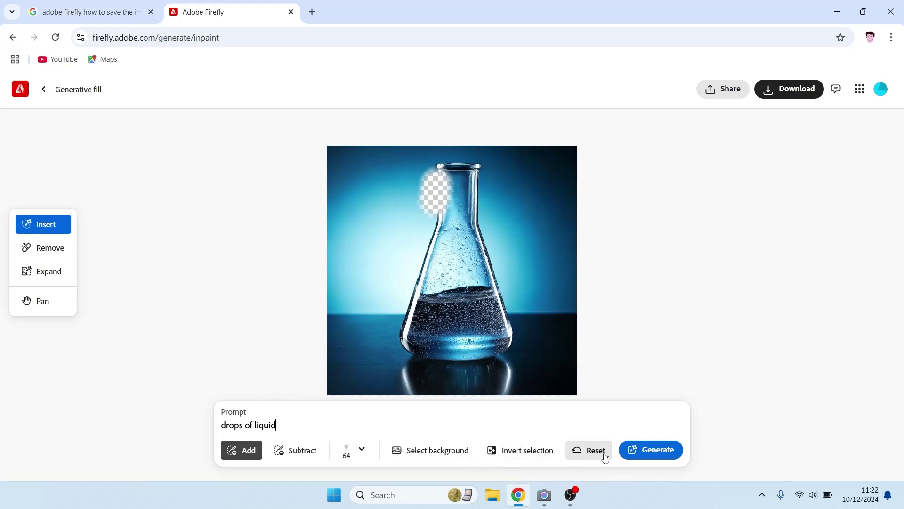
click(659, 453)
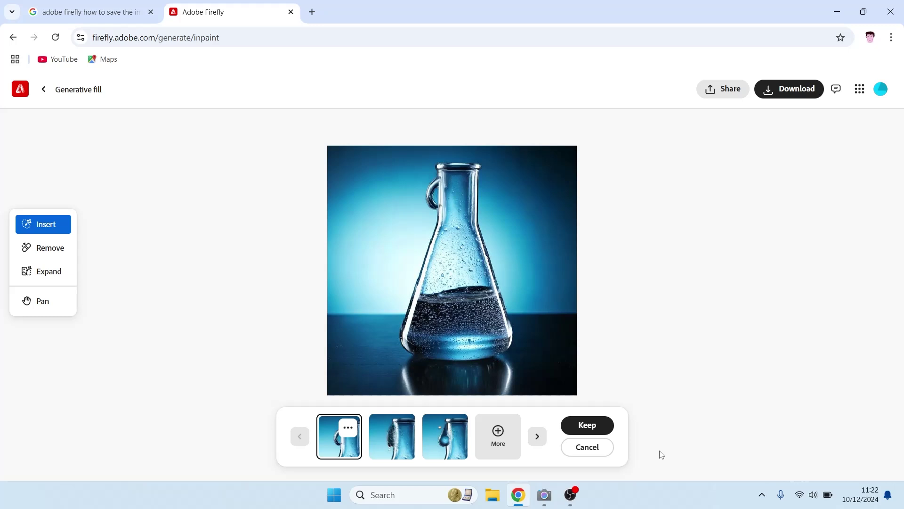
Compare the generated fill variations and keep the third one, with the drop hanging beside the flask's neck
click(390, 442)
click(439, 442)
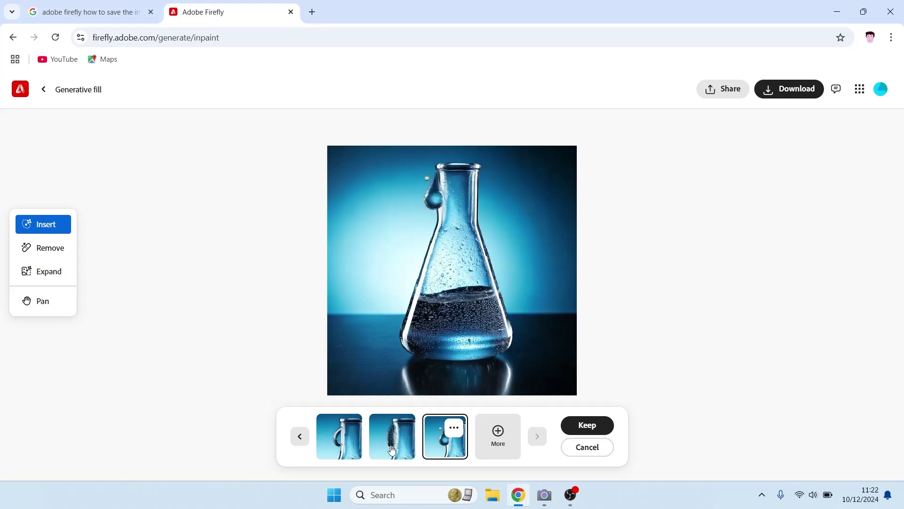
click(409, 451)
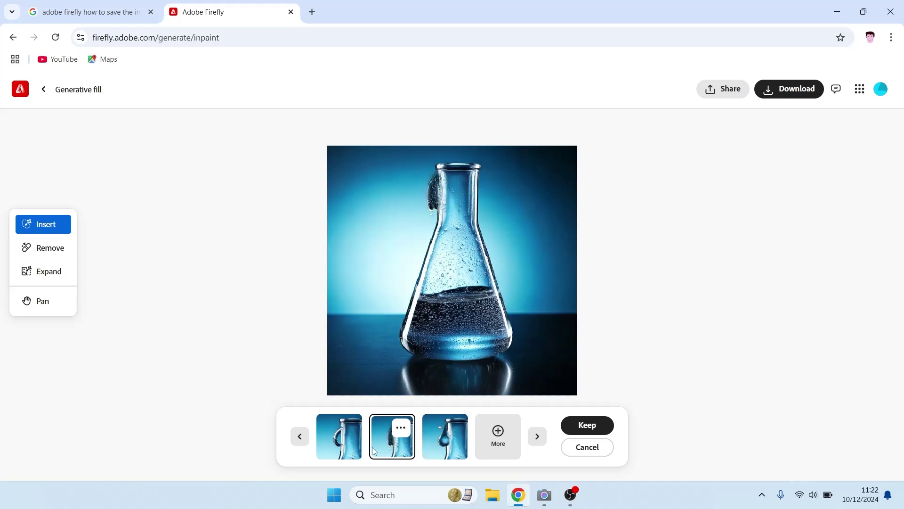
click(344, 449)
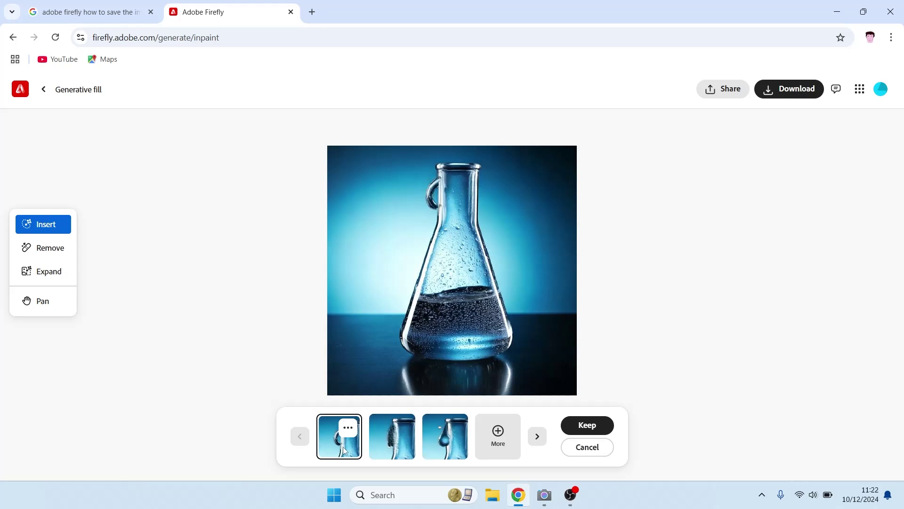
click(447, 450)
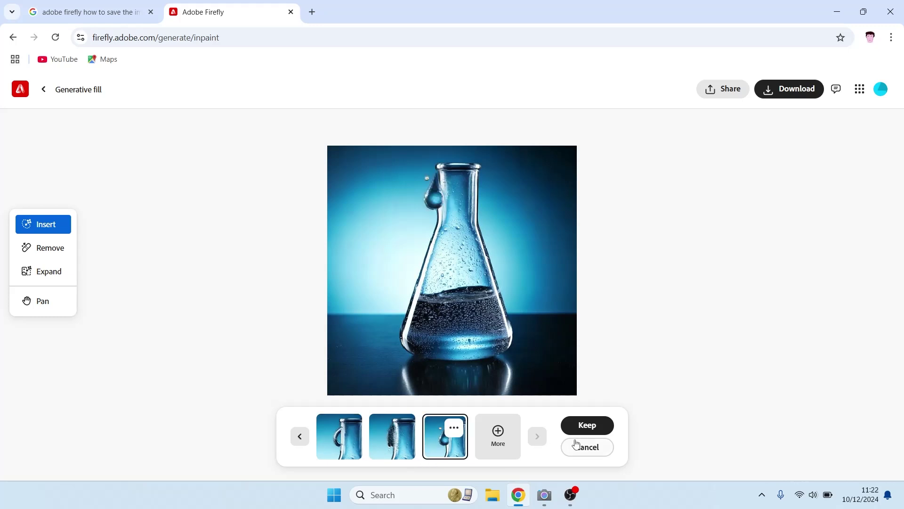
click(589, 426)
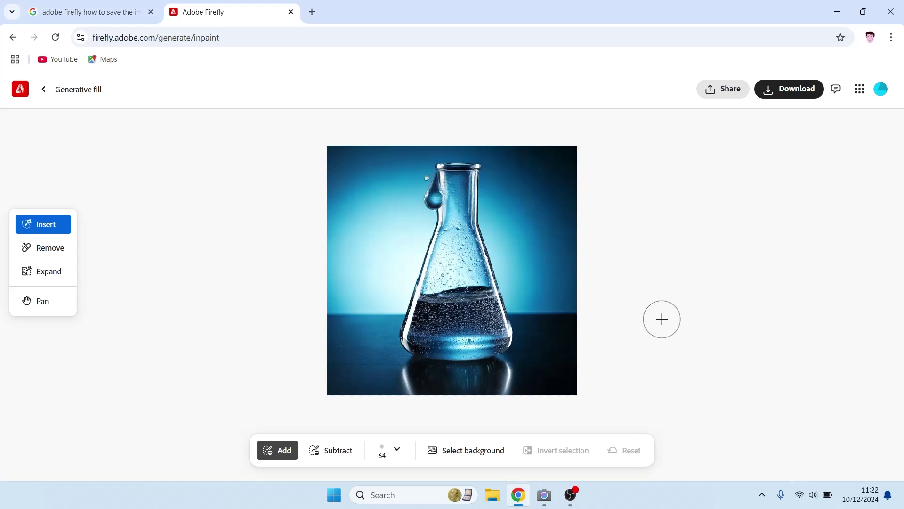
Download the edited flask image, dismiss the Adobe Express suggestions and return to the Text to image results for "A science flask"
click(803, 97)
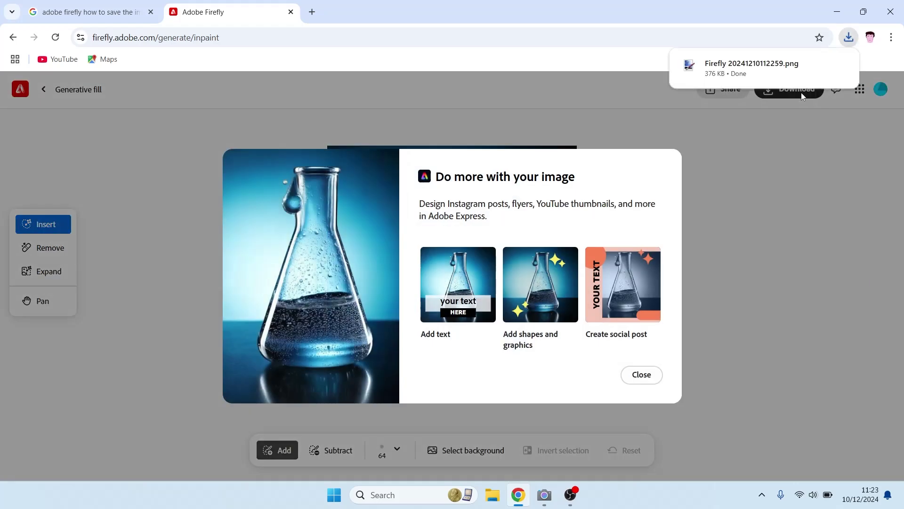
click(642, 385)
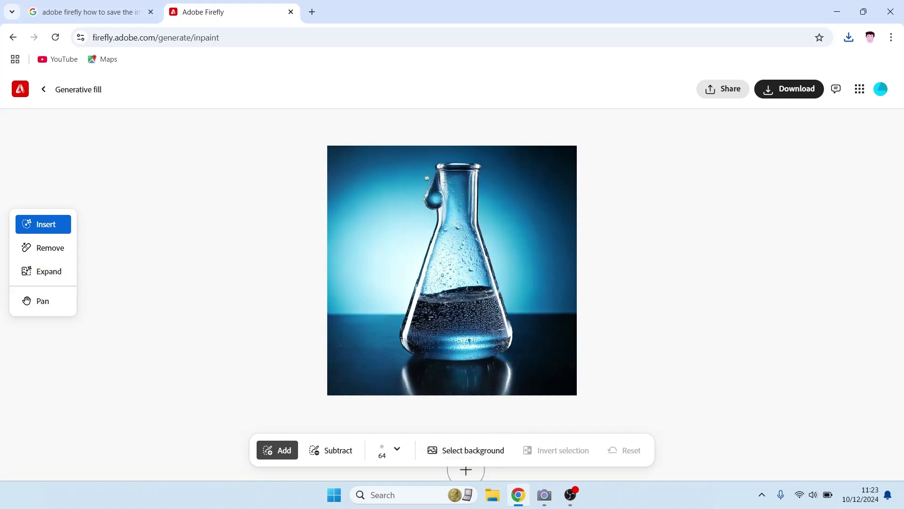
click(21, 304)
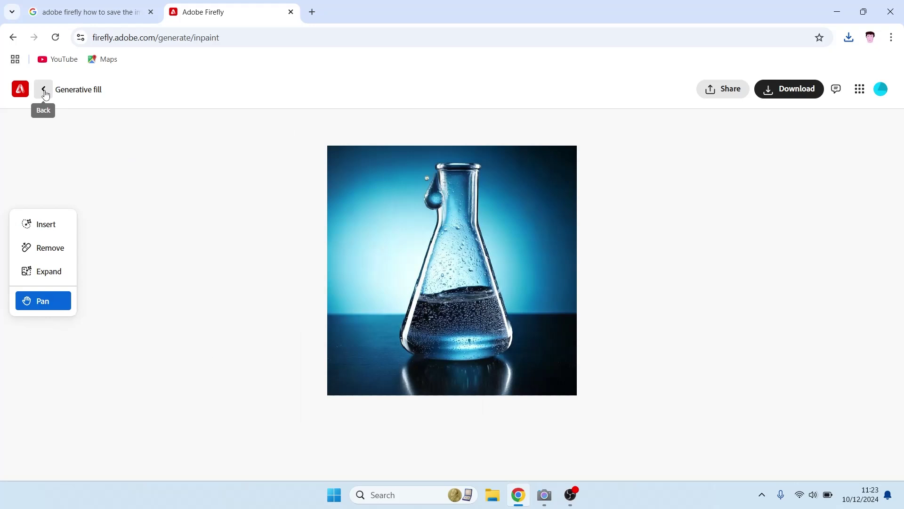
click(13, 38)
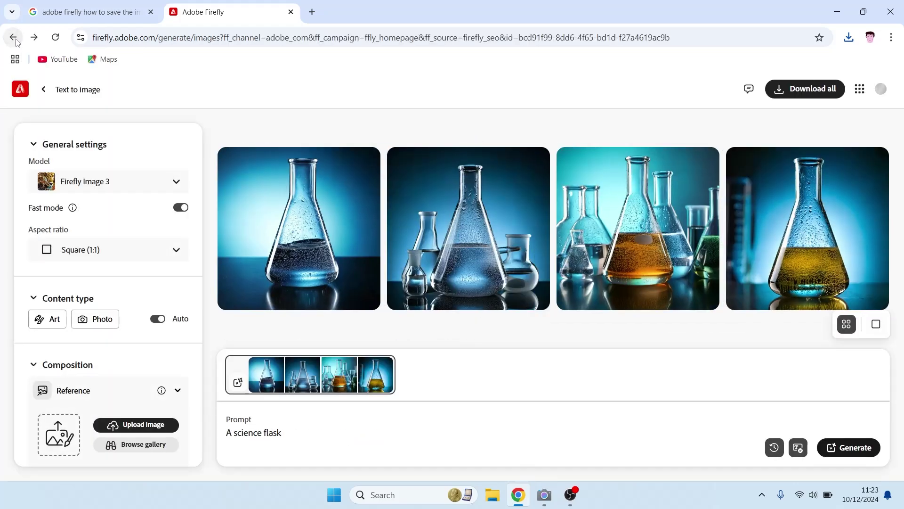